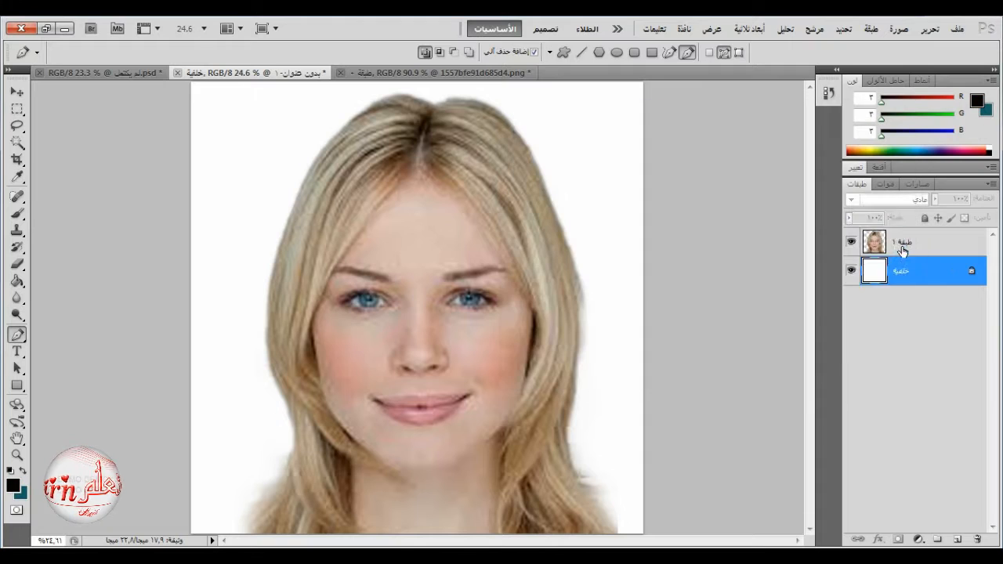
- Above the portrait layer, outline the face with curved Pen tool segments as a black shape layer, leaving the image-left cheek open
click(901, 242)
key(p)
click(738, 52)
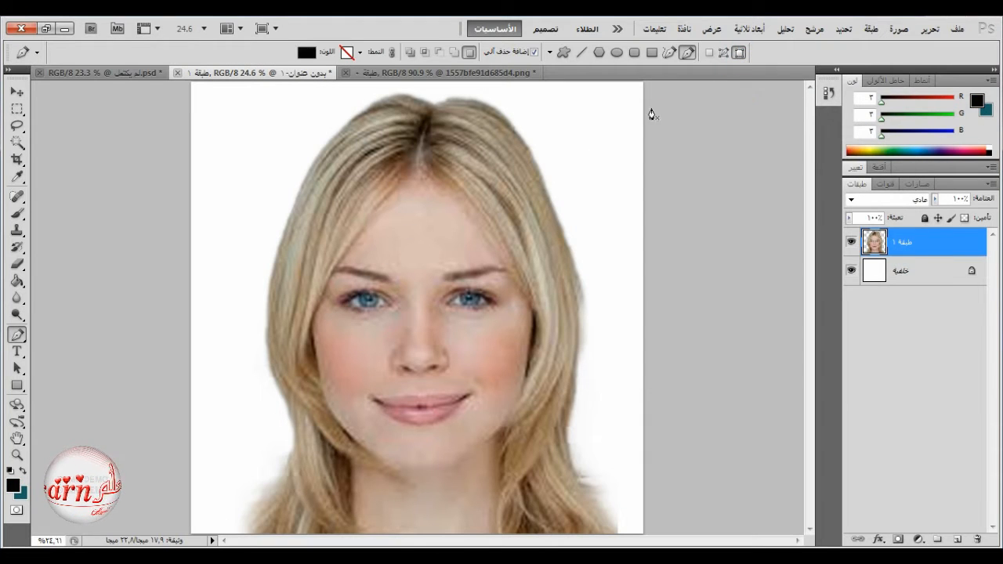
click(341, 276)
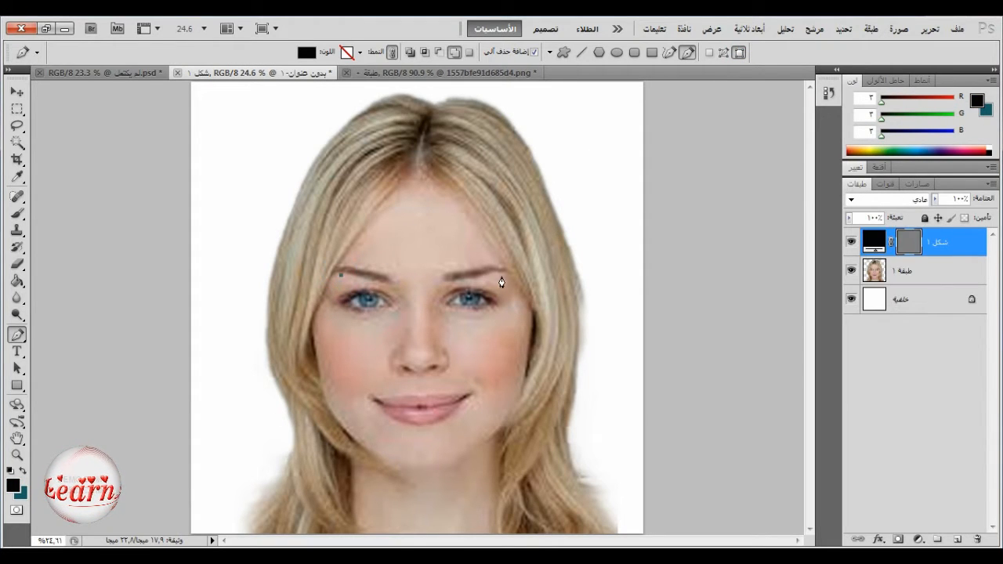
drag(501, 274, 584, 388)
alt+click(501, 276)
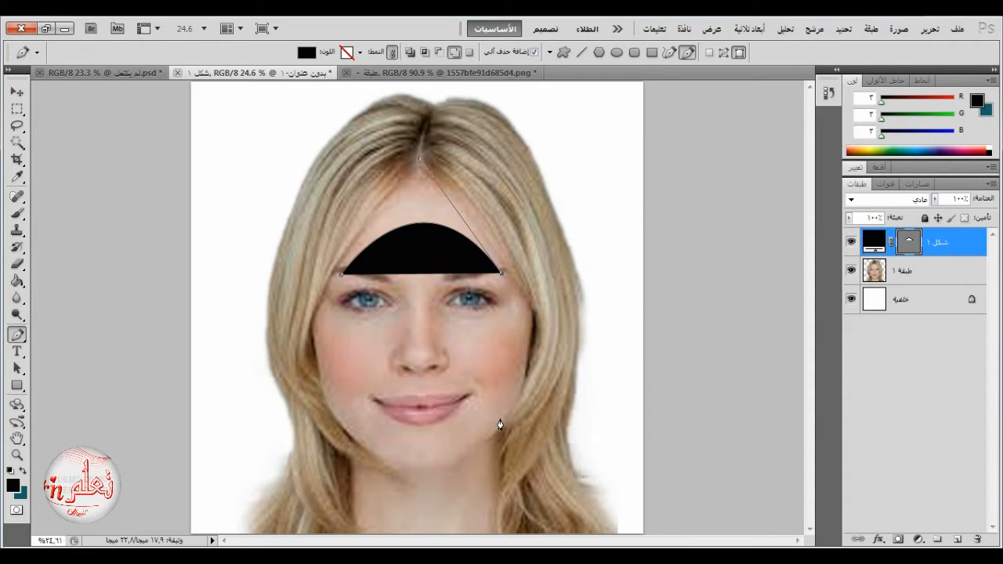
drag(500, 419, 453, 488)
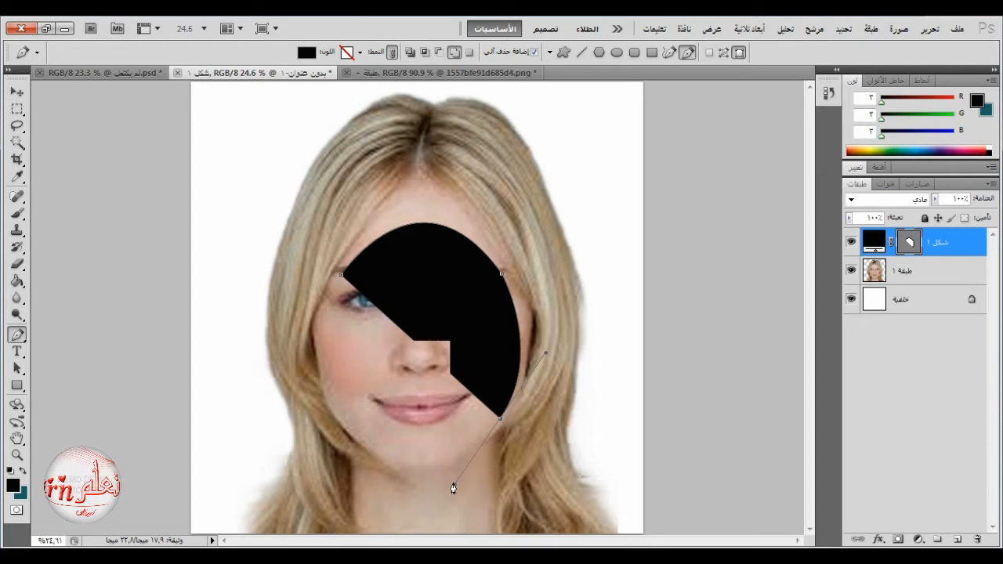
alt+click(500, 418)
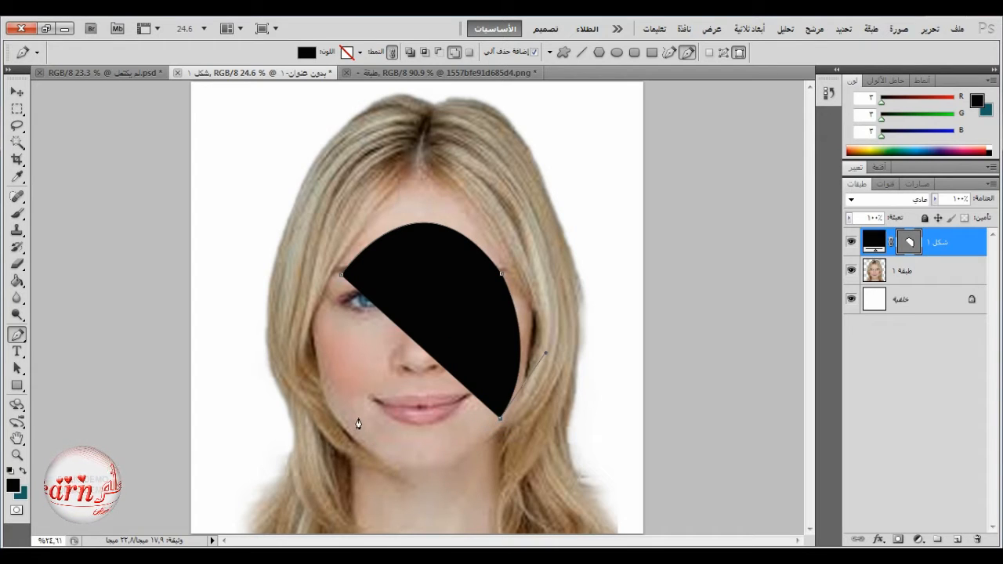
drag(349, 413, 286, 322)
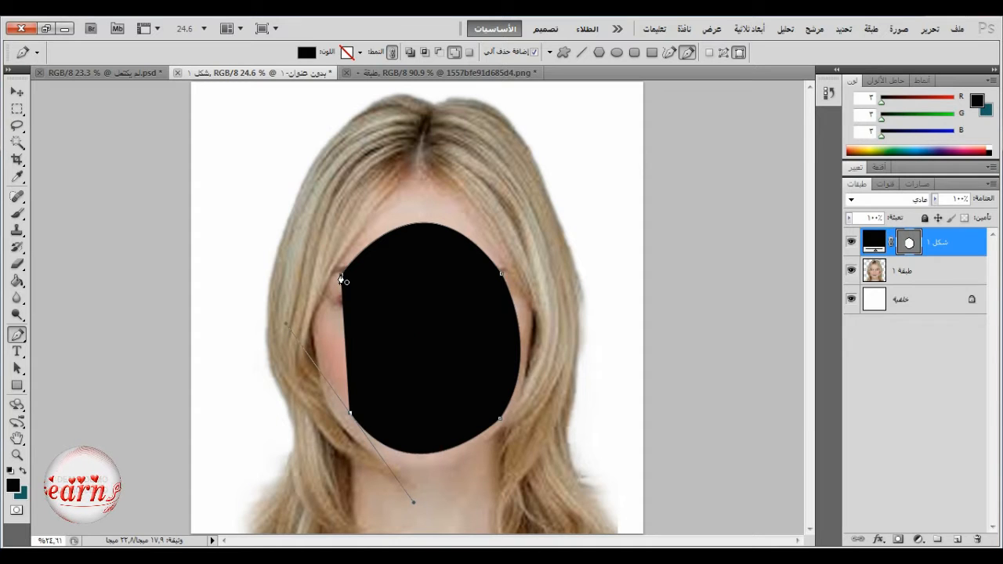
- Close the black face shape along the image-left cheek with a curved edge that follows the face
click(341, 276)
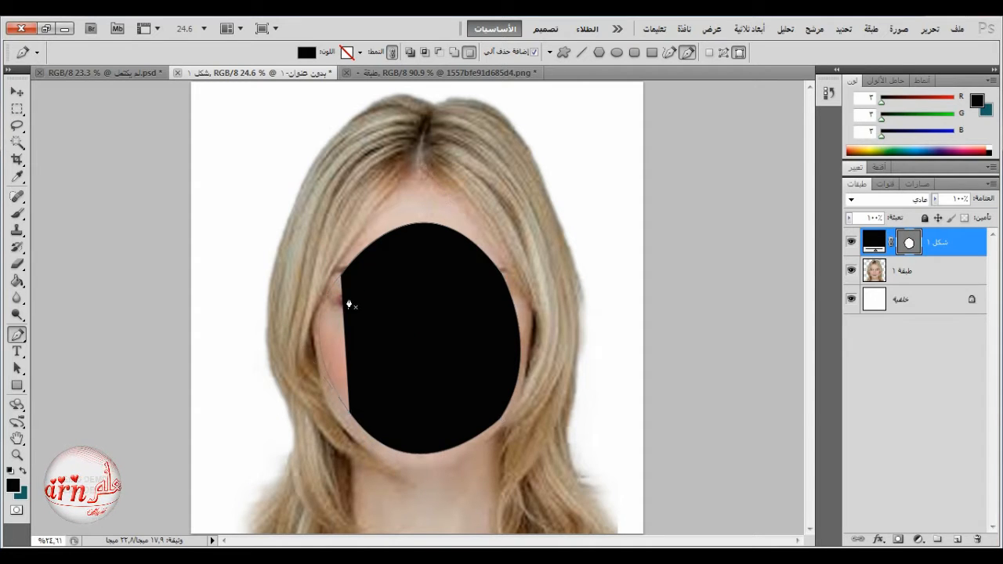
key(ctrl+z)
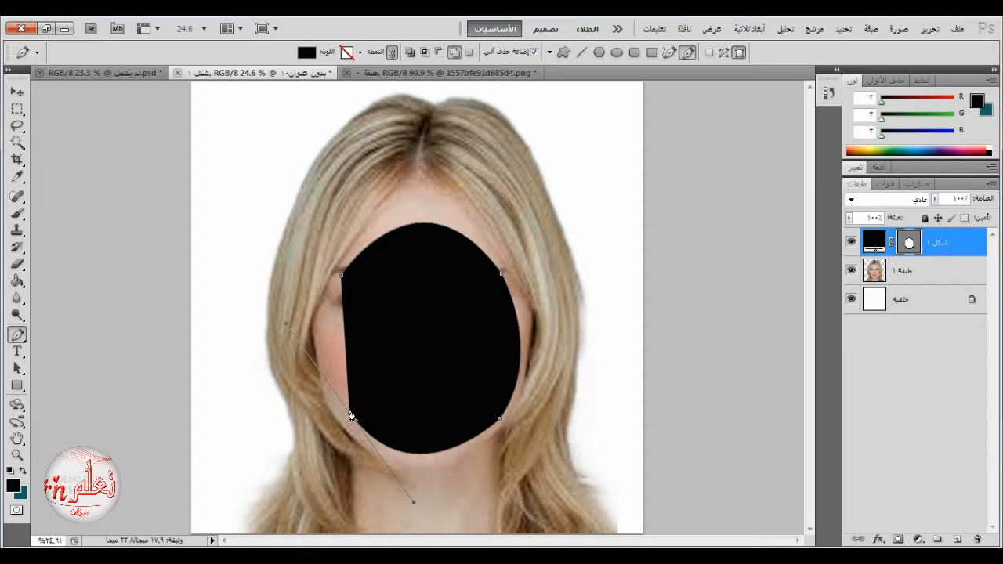
click(350, 414)
click(342, 278)
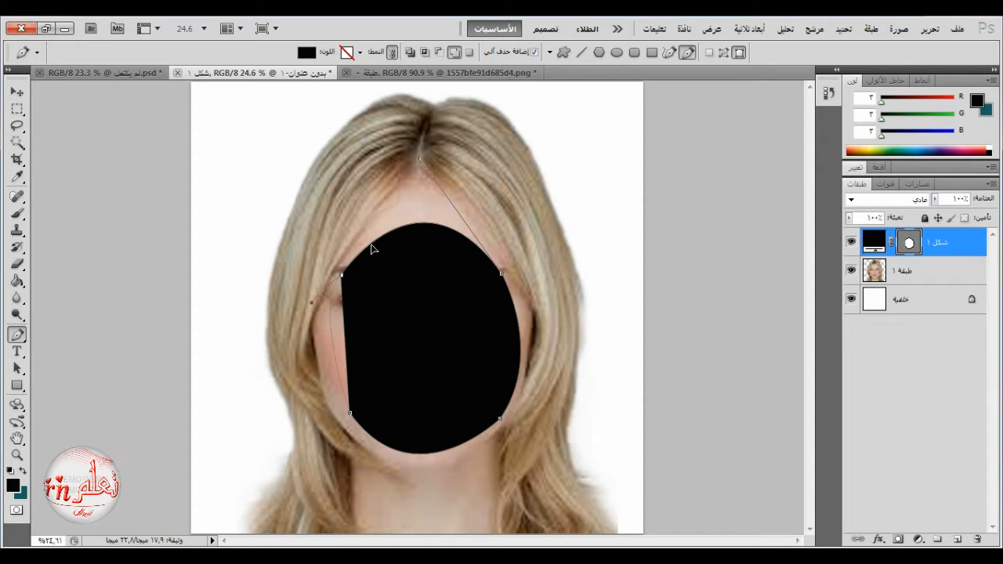
drag(372, 249, 369, 198)
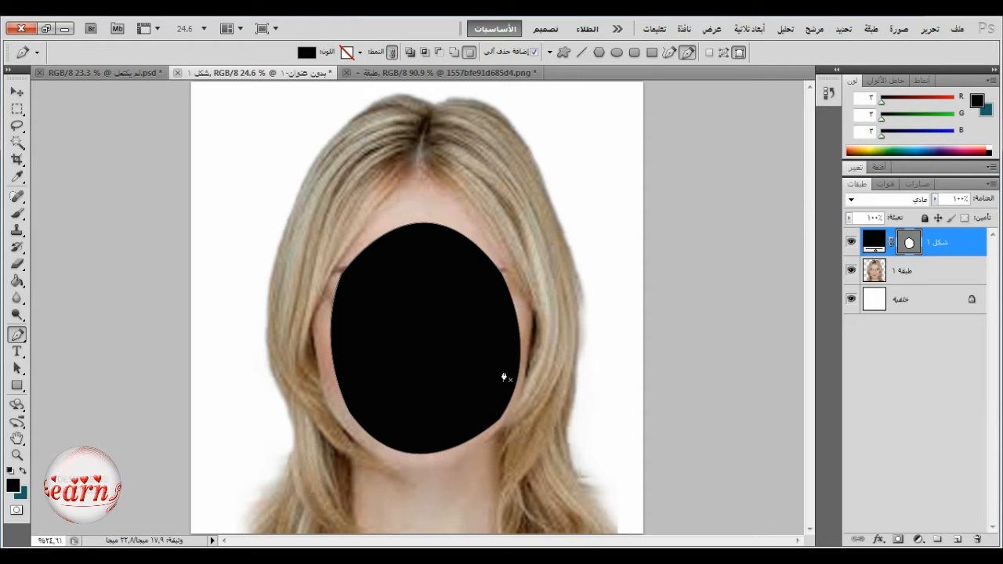
- Refine the face shape by moving the image-right jaw anchor inward, raising the forehead curve and nudging the image-left temple anchor up
key(alt)
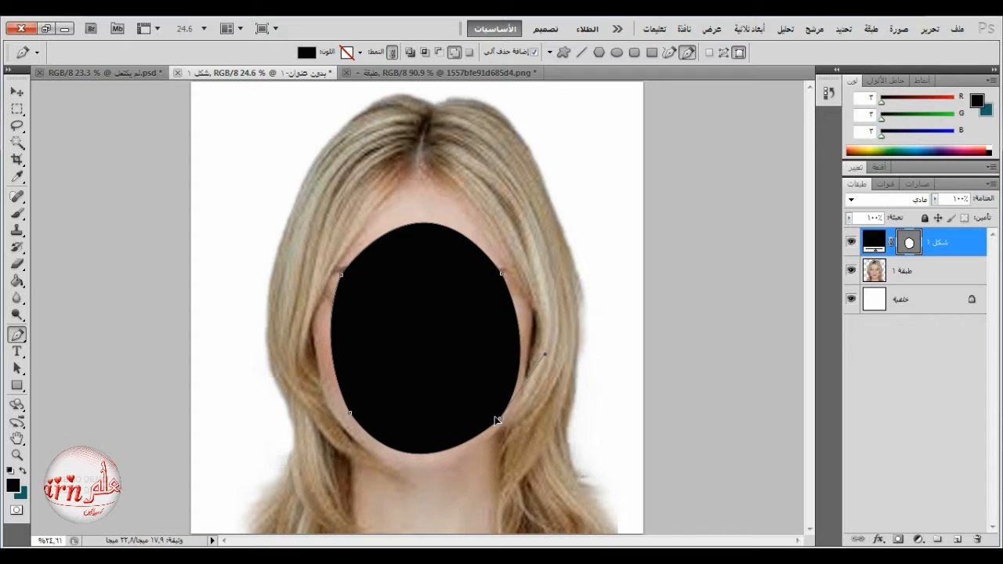
ctrl+click(494, 416)
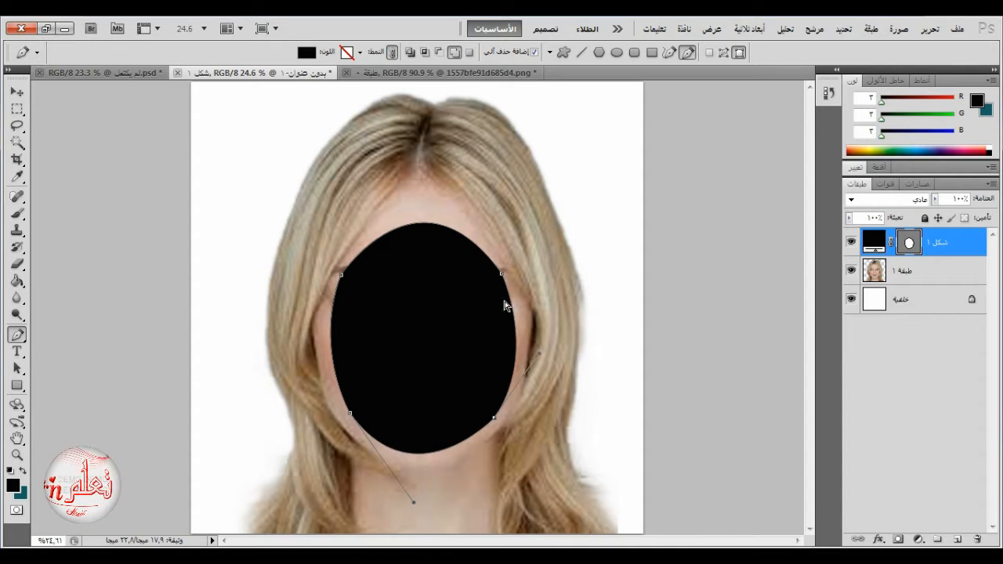
mouse_move(421, 228)
mouse_down()
mouse_move(421, 196)
mouse_move(422, 214)
mouse_up()
ctrl+click(342, 274)
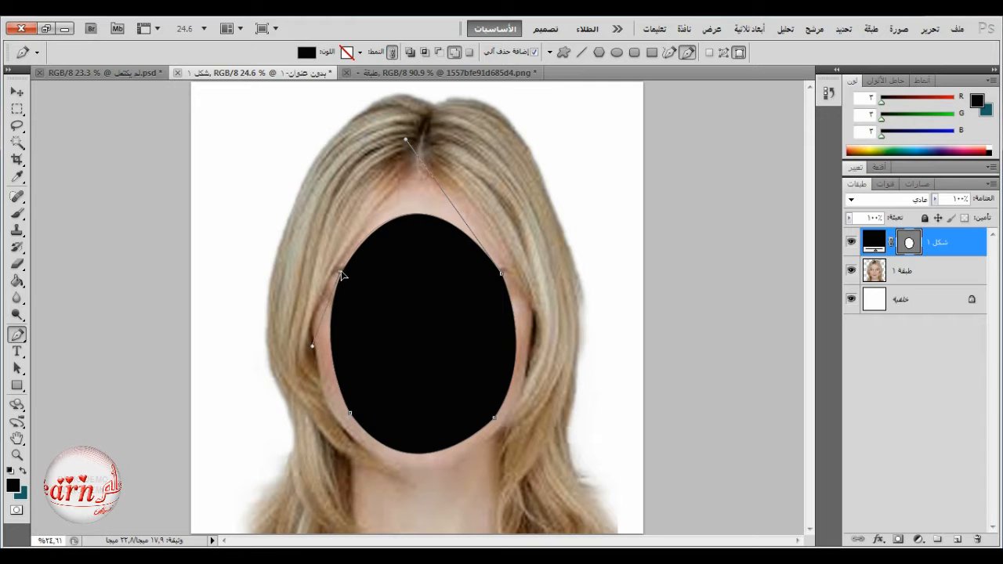
drag(341, 271, 341, 270)
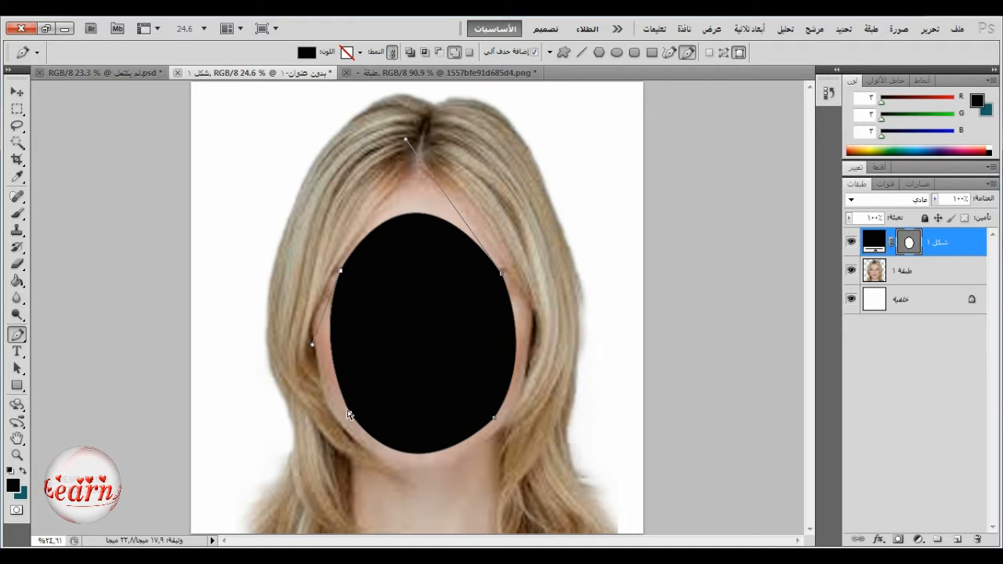
- Move the image-left jaw and temple anchors outward, lower the chin curve and widen the image-left cheek of the face shape
drag(350, 414, 344, 417)
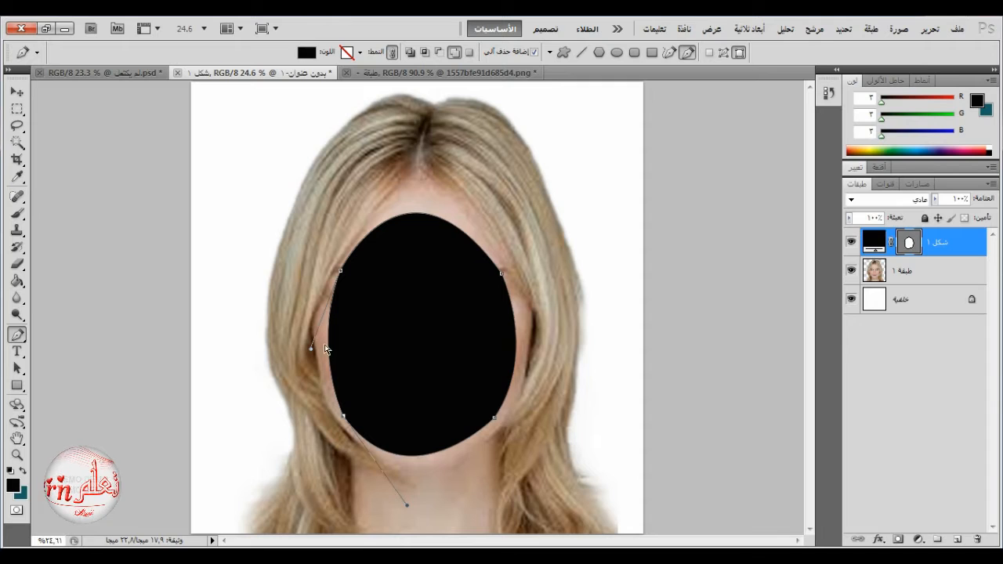
drag(414, 457, 413, 465)
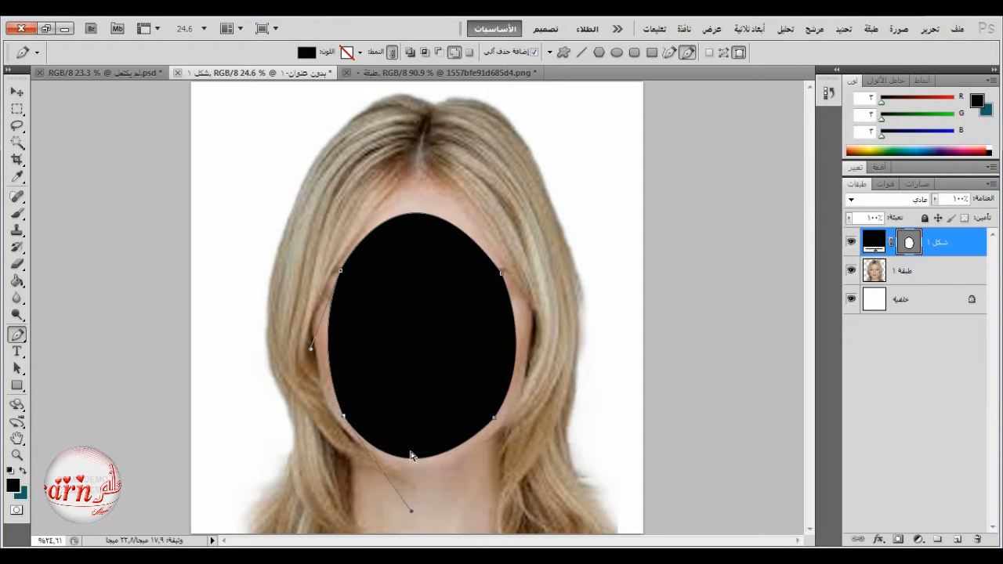
drag(326, 351, 319, 352)
drag(343, 274, 342, 280)
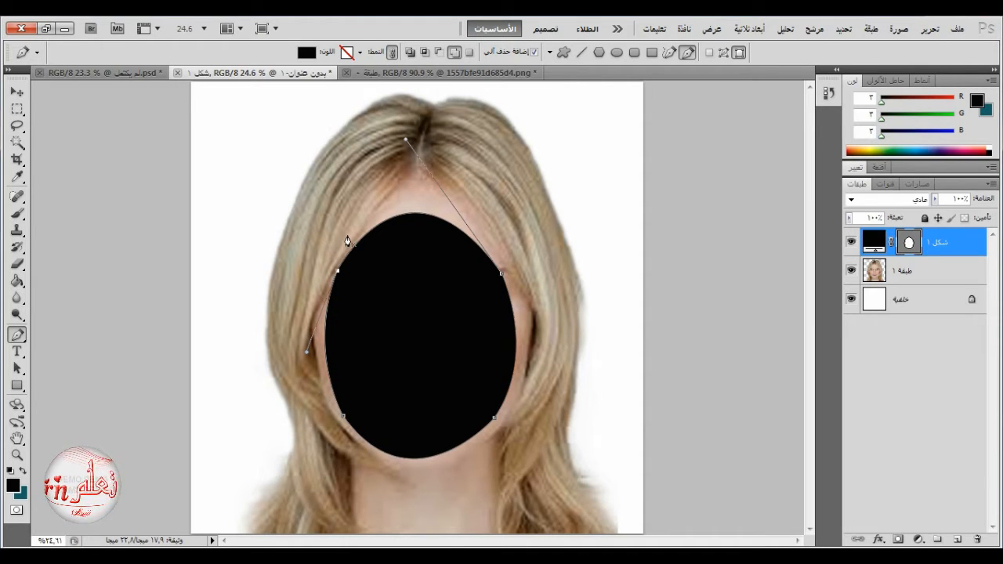
click(17, 92)
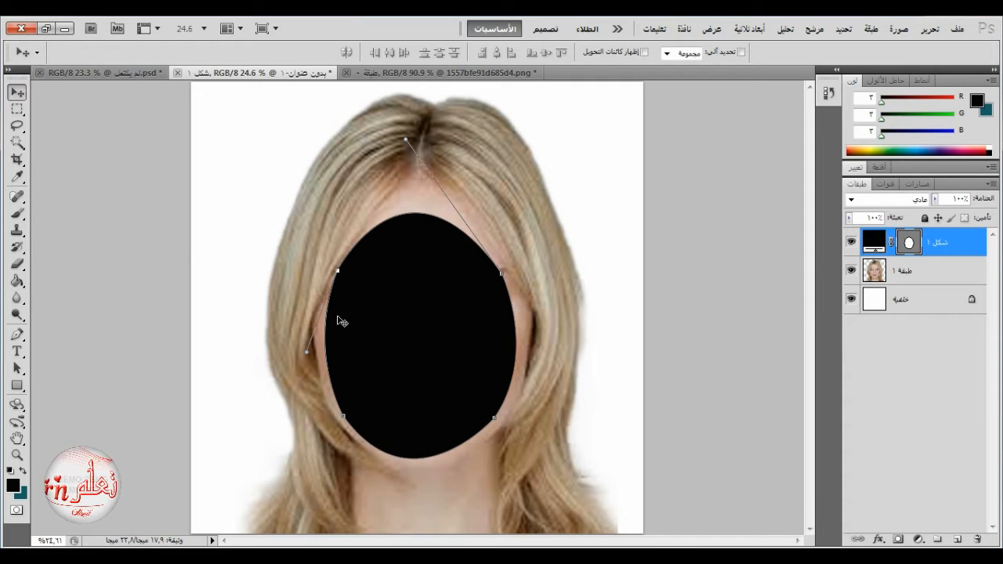
click(17, 335)
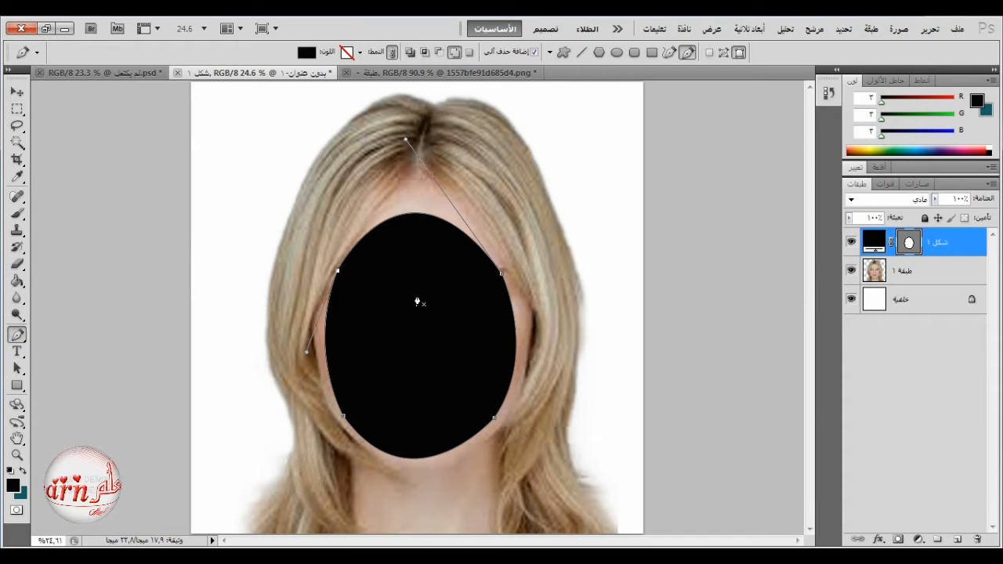
- Compare the black face shape with the portrait beneath it, and convert the shape layer to a smart object
click(851, 242)
click(852, 242)
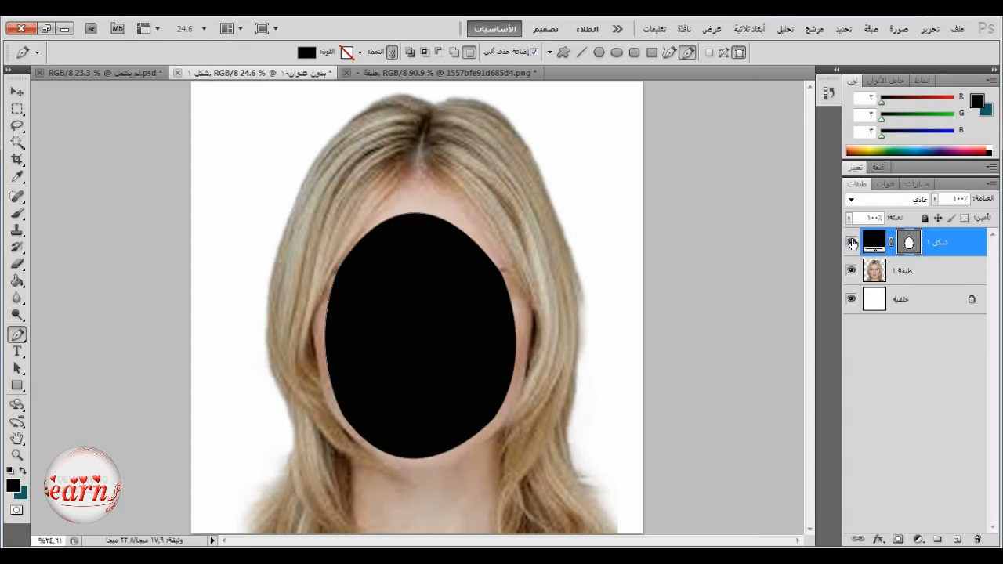
right_click(949, 244)
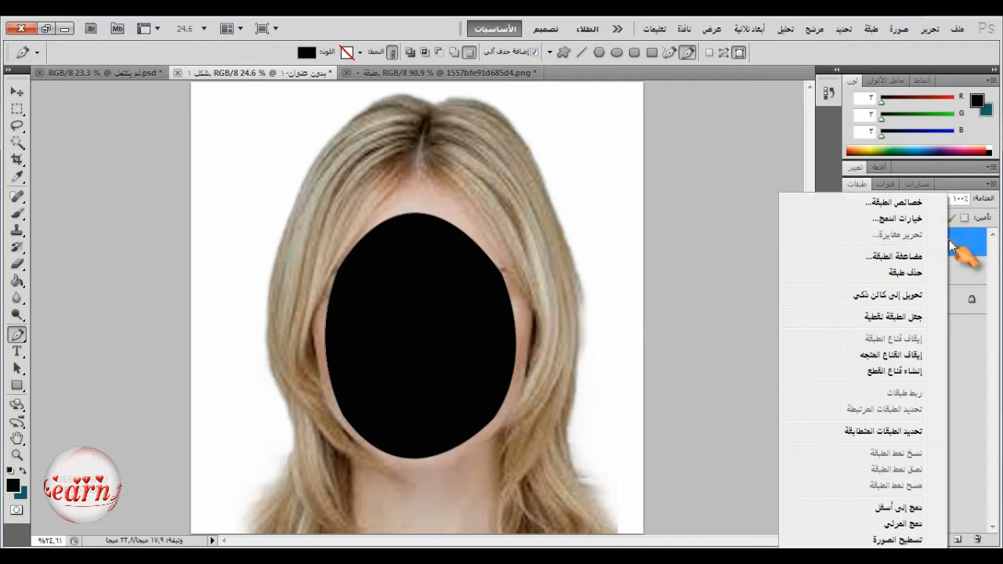
click(901, 296)
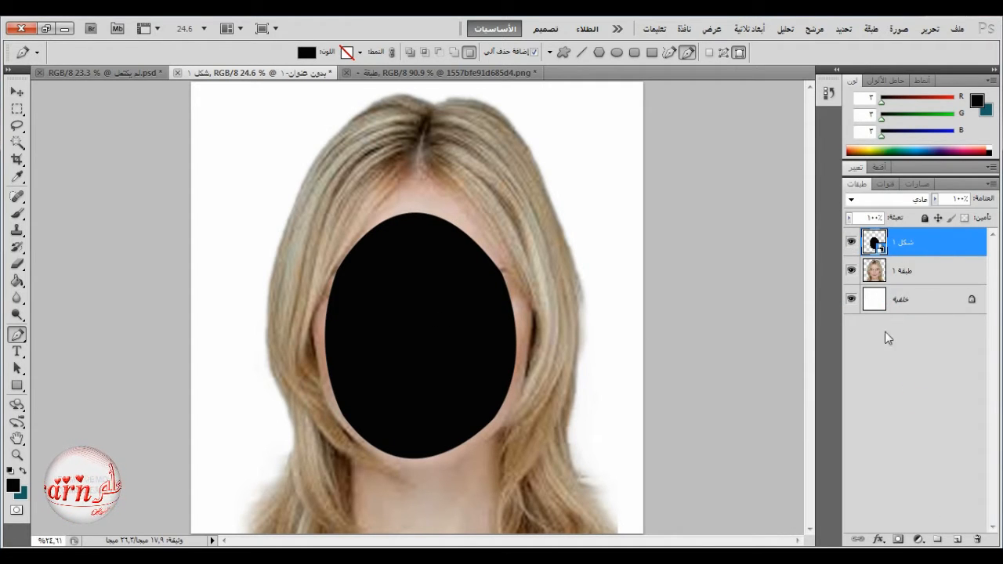
- On a new layer clipped to the face shape, paint a soft orange glow in #f9a572 with a 2176 px brush
click(957, 540)
click(18, 213)
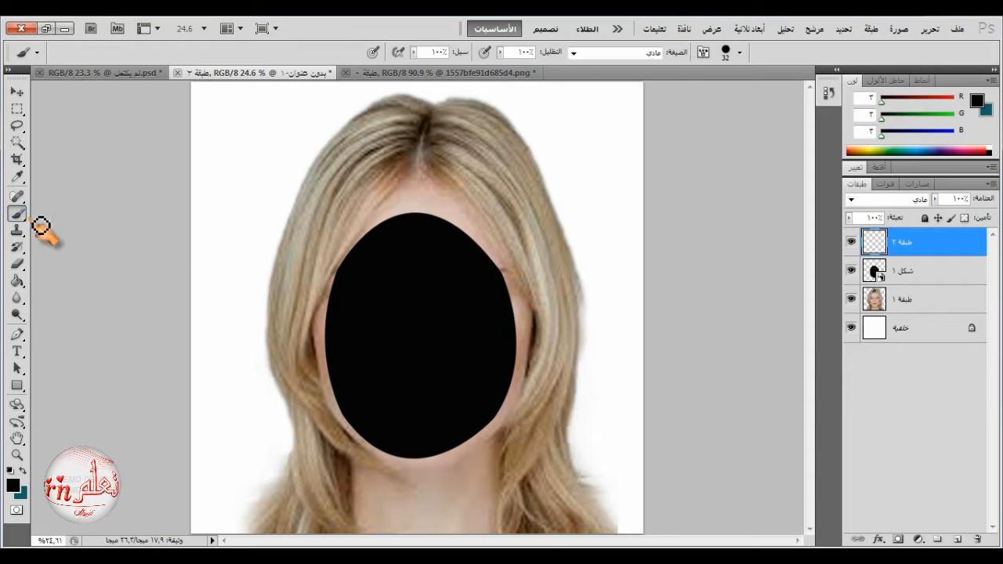
click(13, 485)
click(366, 204)
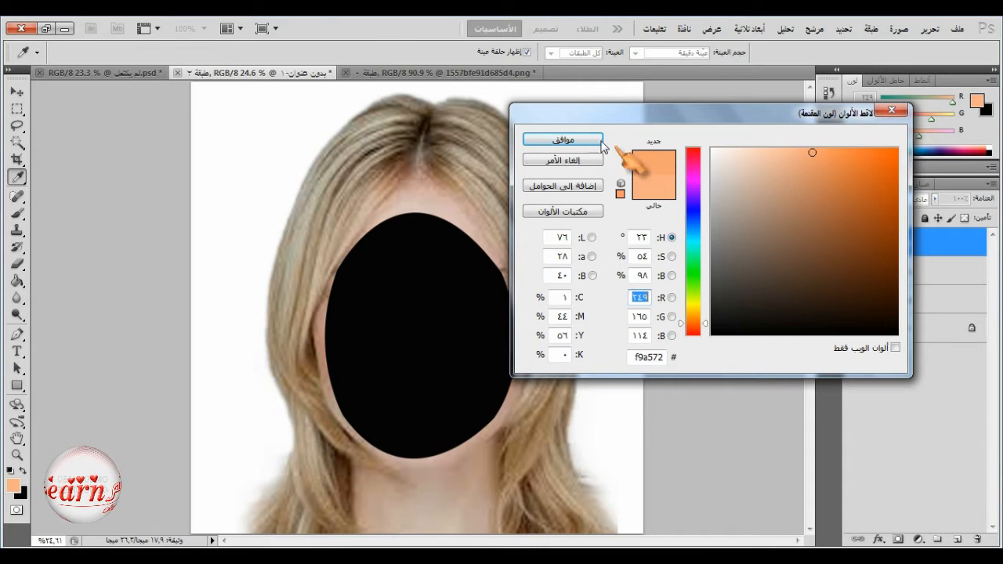
click(558, 140)
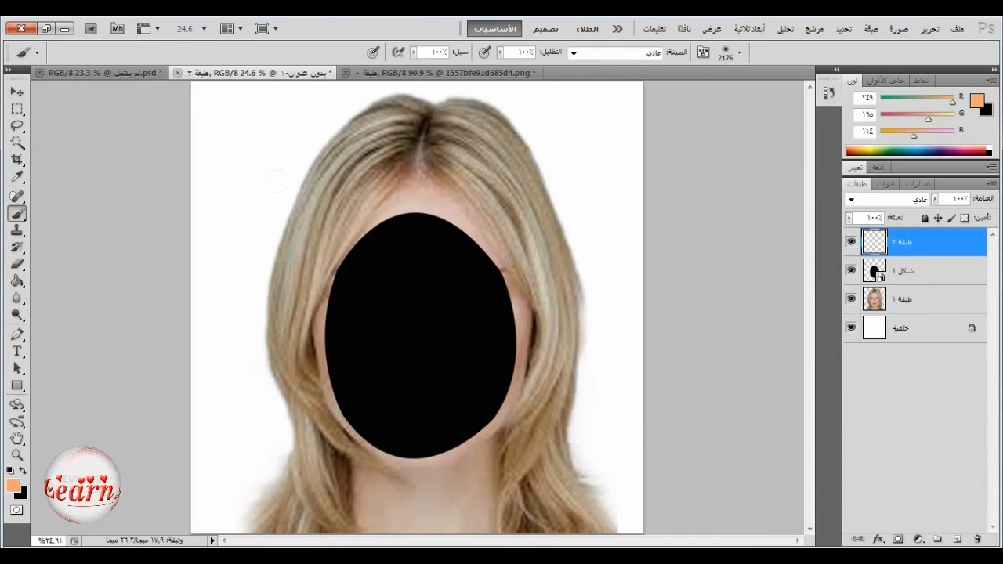
alt+click(969, 256)
click(373, 349)
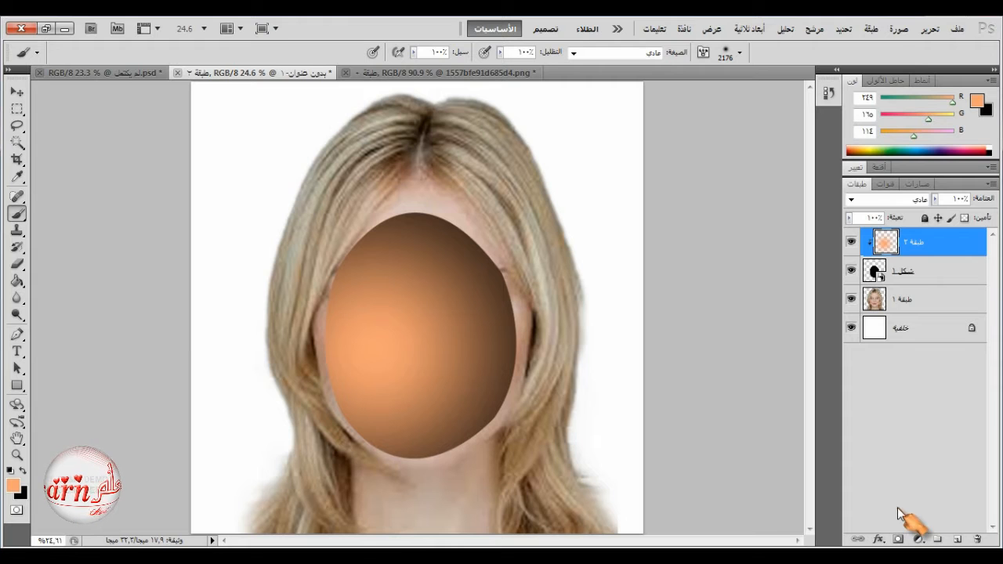
- Adjust the glow layer's Hue/Saturation to saturation +46 and lightness -7
key(ctrl+u)
drag(774, 253, 772, 302)
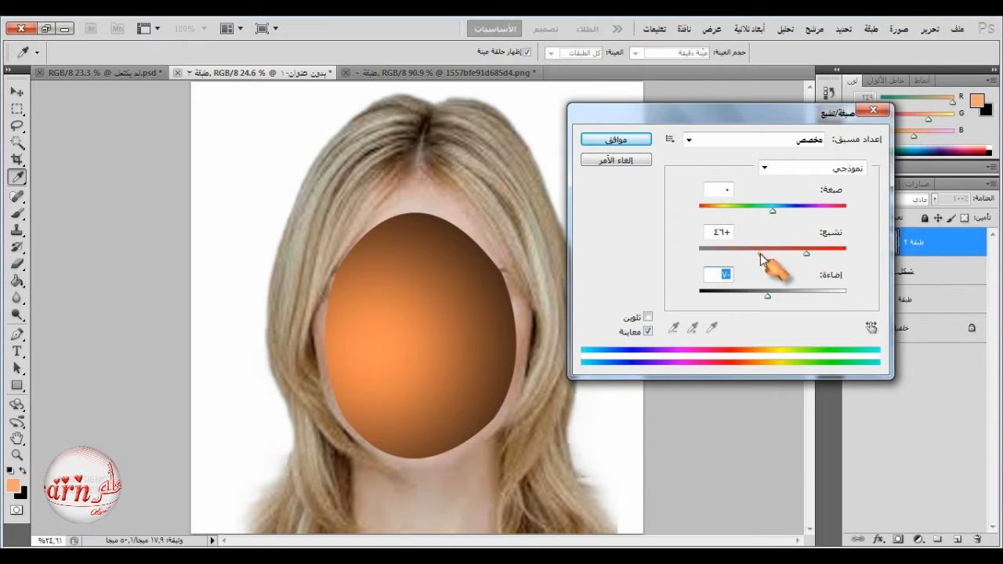
click(615, 139)
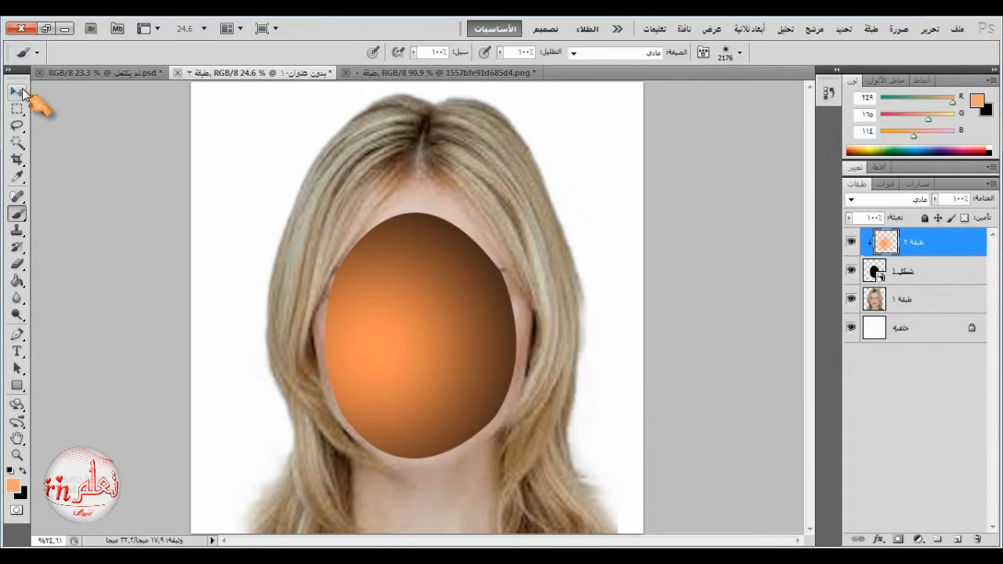
- Duplicate the black face shape layer above the orange glow, and clip both upper layers to the original shape
click(20, 93)
drag(915, 271, 957, 540)
drag(932, 274, 929, 252)
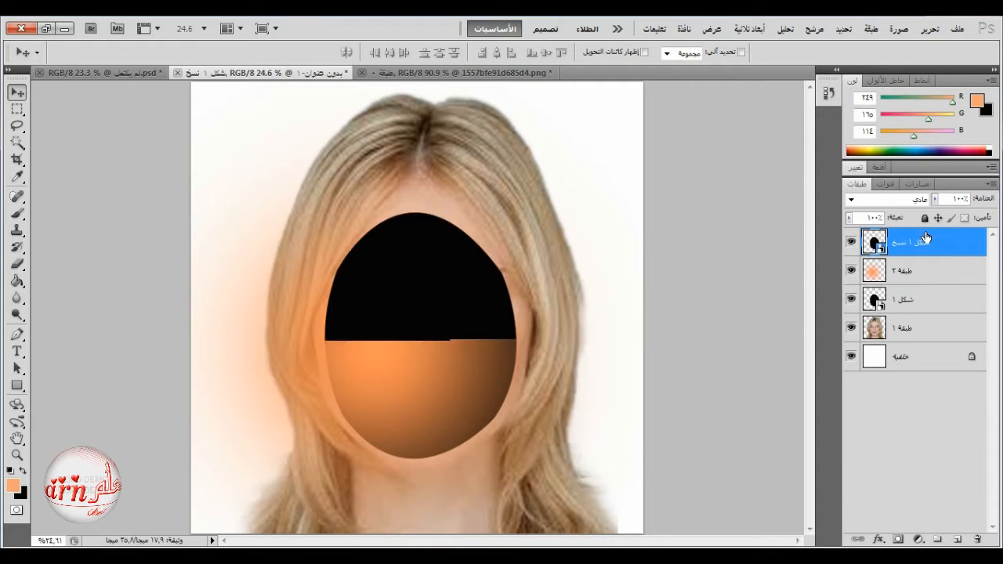
alt+click(922, 284)
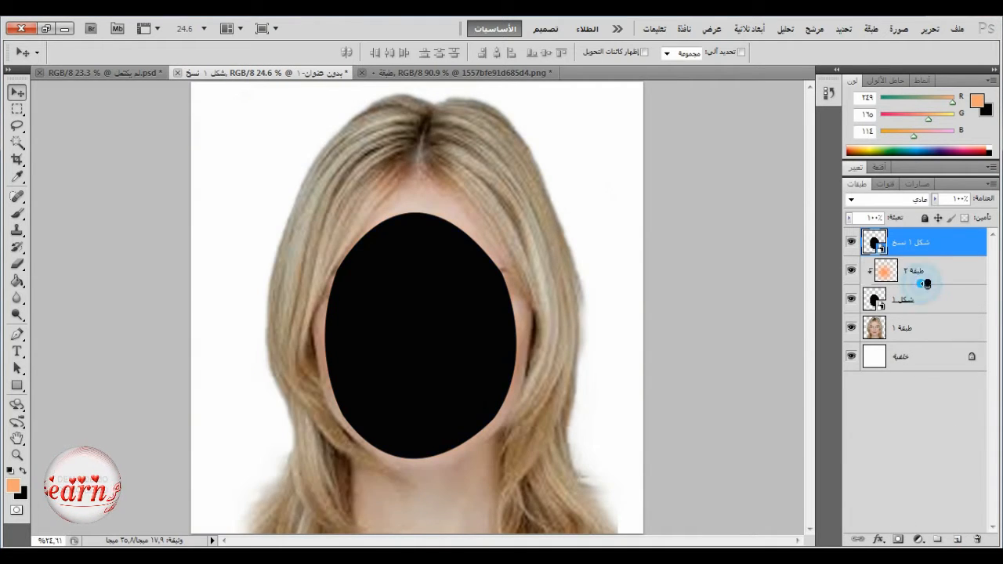
alt+click(928, 256)
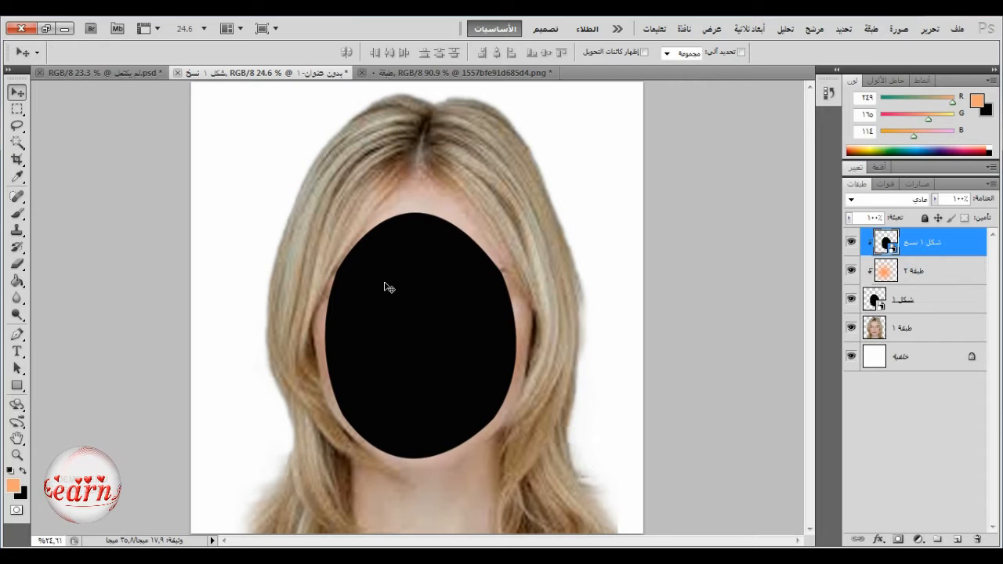
- Shift the clipped black copy slightly to the right to expose an orange rim along the face's left edge
drag(385, 285, 399, 298)
scroll(405, 306, up, 2)
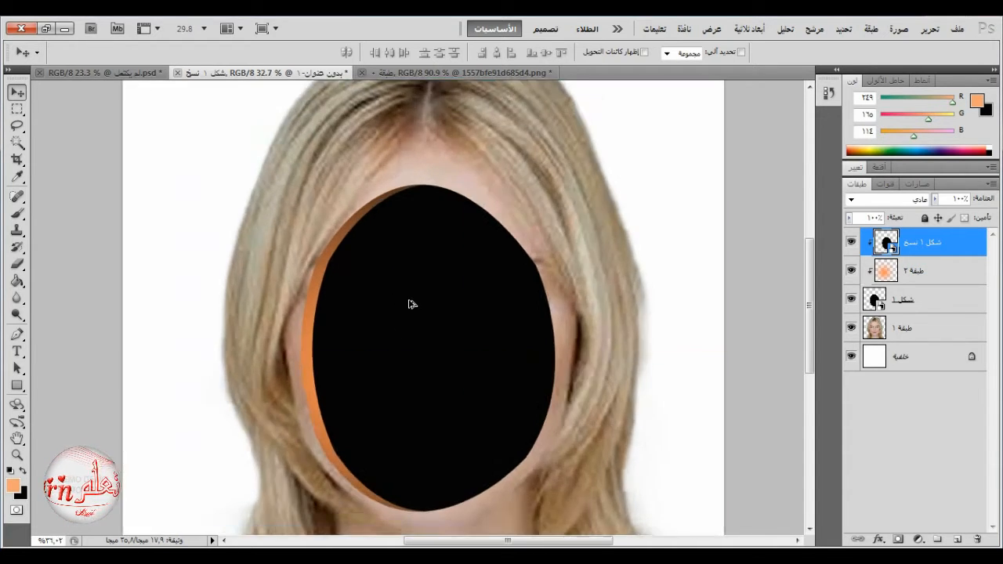
scroll(411, 304, down, 1)
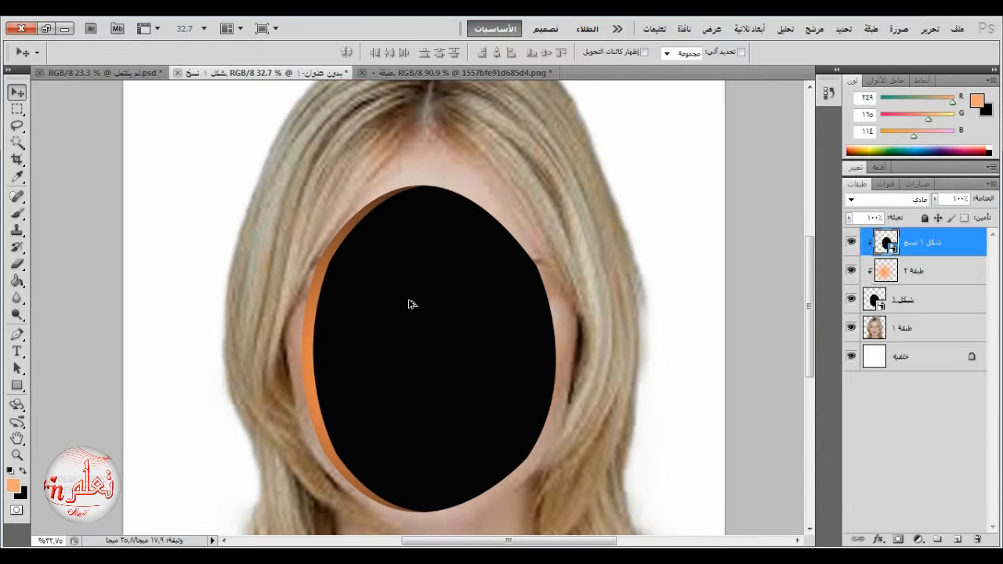
- Warp the black copy, bulging its upper left side outward and easing its lower and right edges inward, to thin the orange rim
click(929, 28)
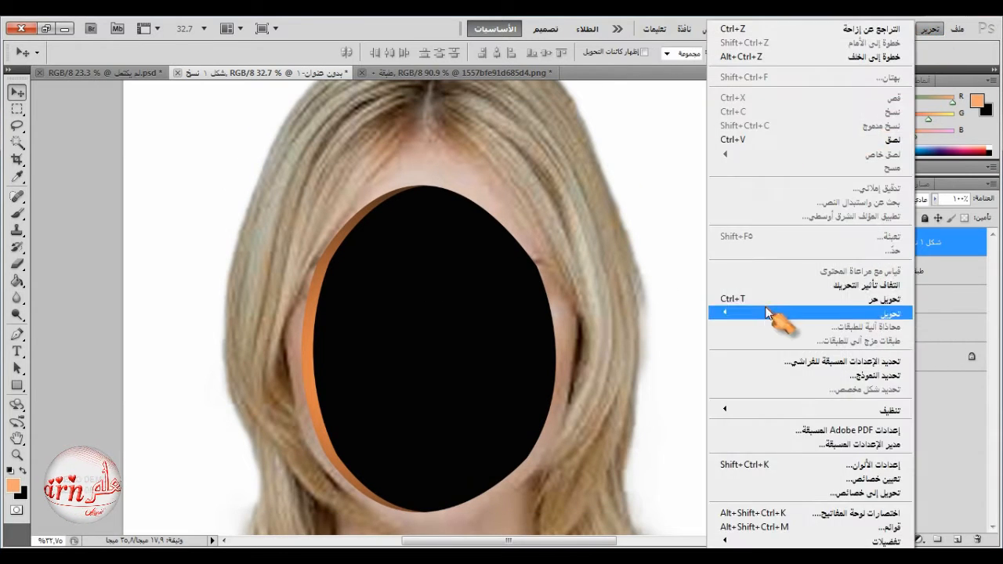
click(764, 299)
right_click(532, 300)
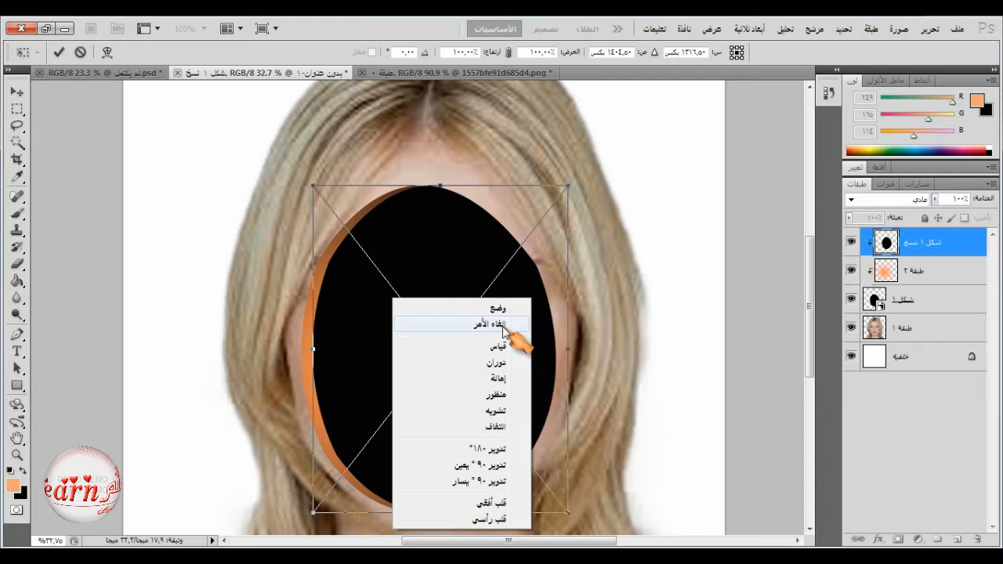
click(510, 423)
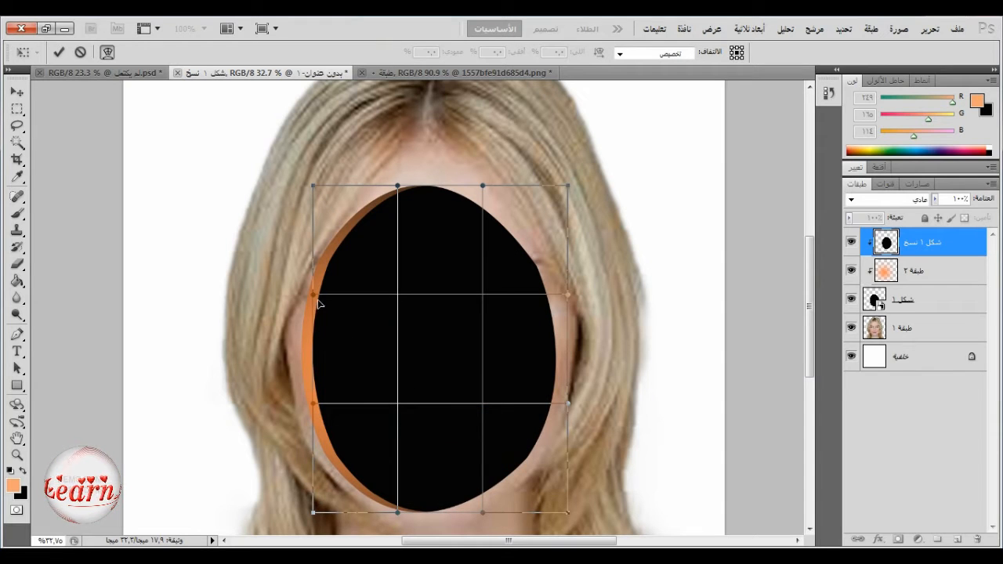
drag(312, 295, 297, 292)
drag(483, 512, 477, 504)
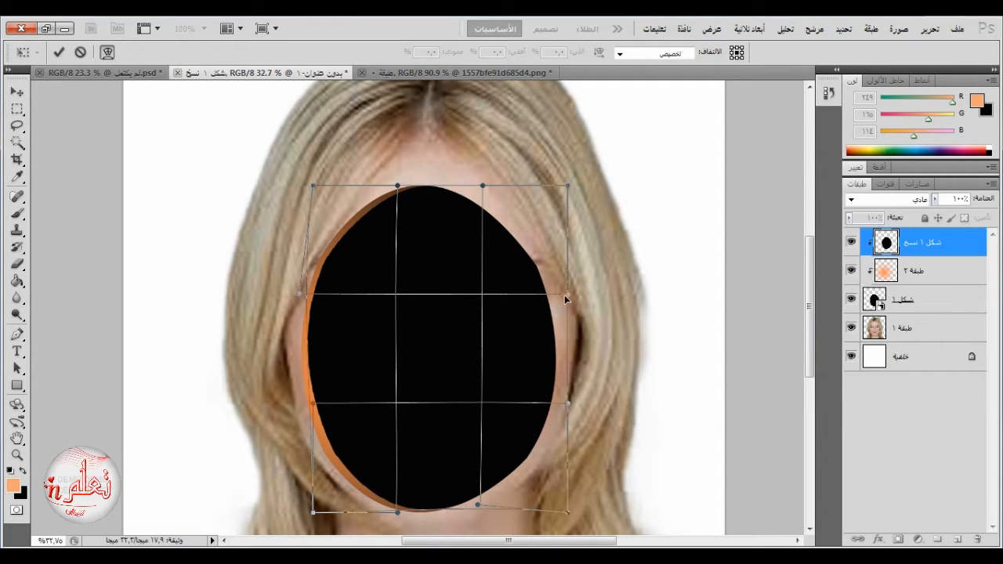
mouse_move(565, 295)
mouse_down()
mouse_move(543, 298)
mouse_move(557, 303)
mouse_up()
right_click(478, 290)
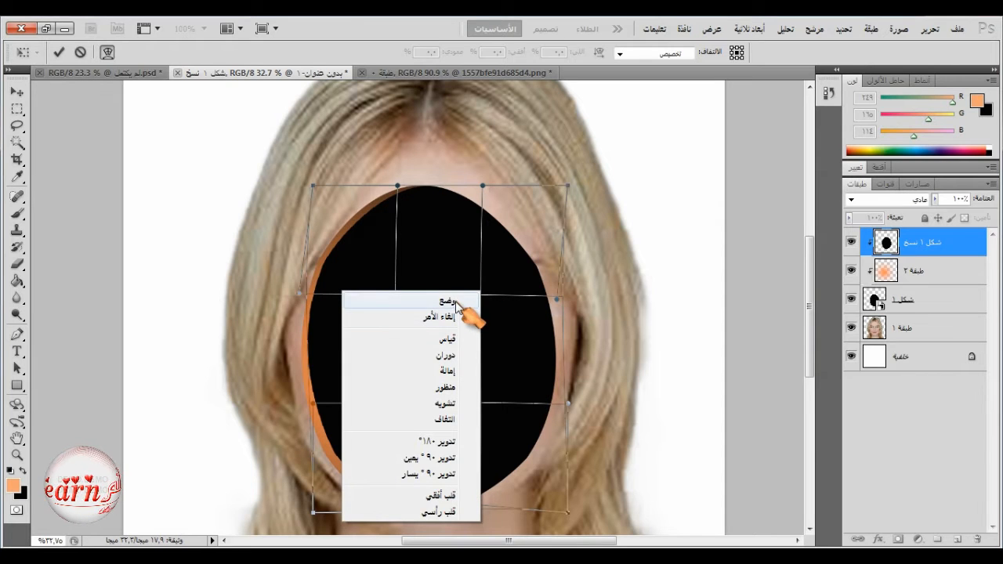
click(457, 302)
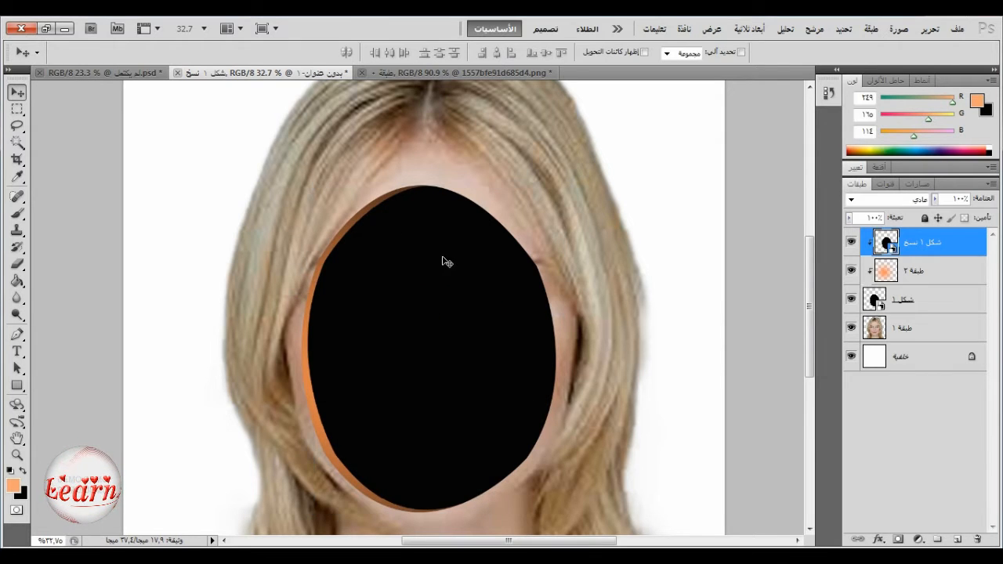
- Free-transform the black copy to a width of 99.45%
click(929, 28)
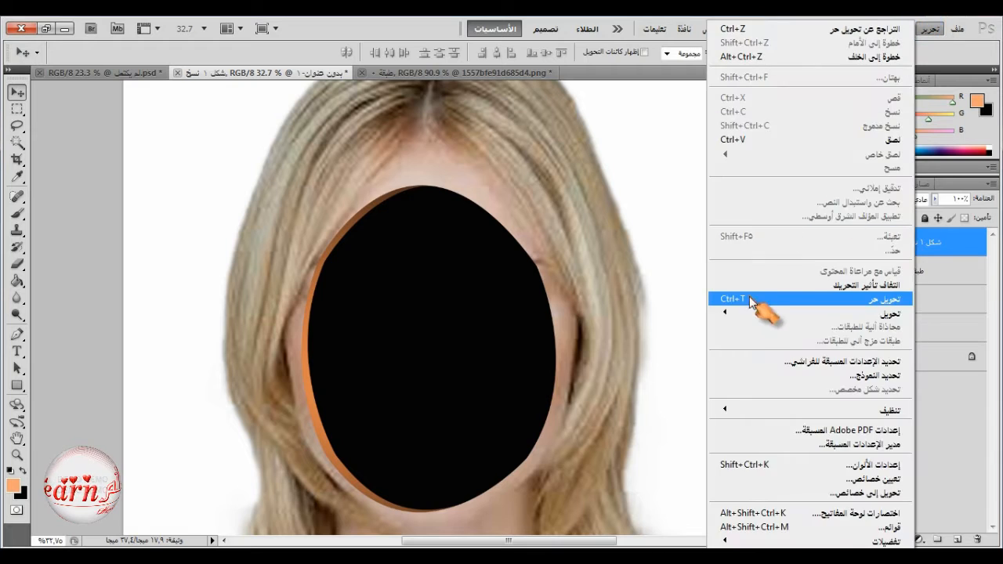
click(760, 295)
drag(559, 340, 569, 344)
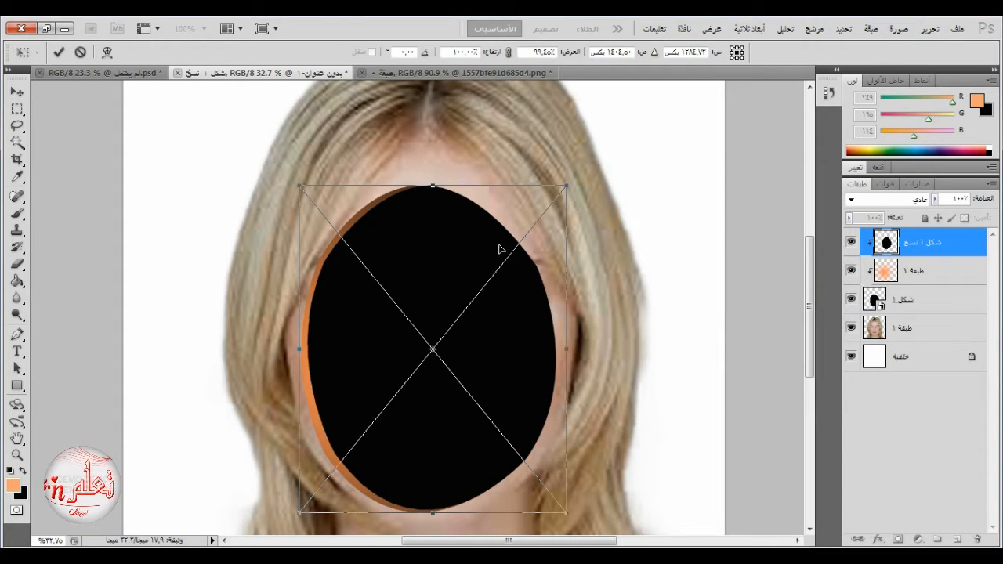
click(59, 51)
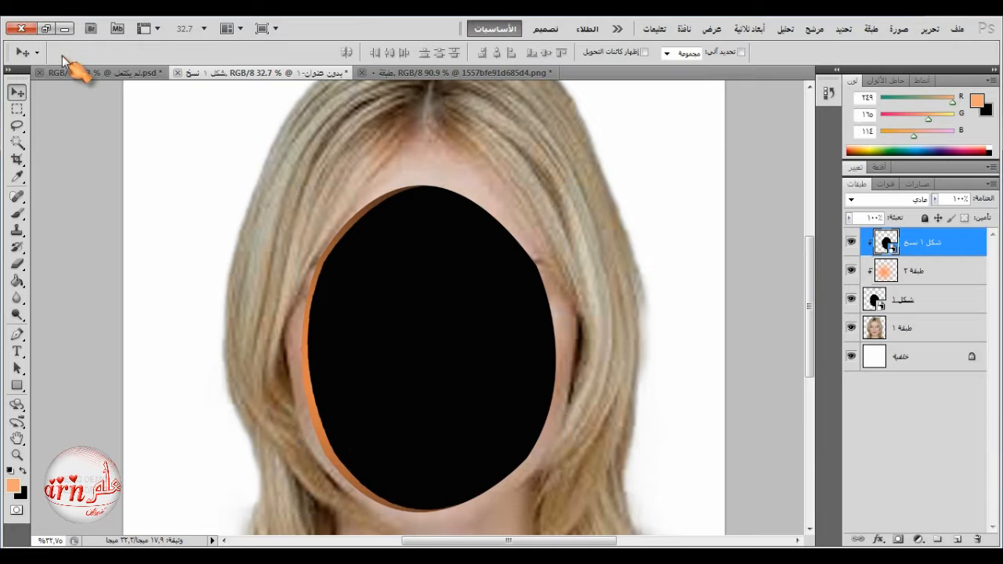
- Add a layer mask to the black copy and dab its centre in black with the 2176 px brush at 46% opacity
scroll(416, 290, down, 2)
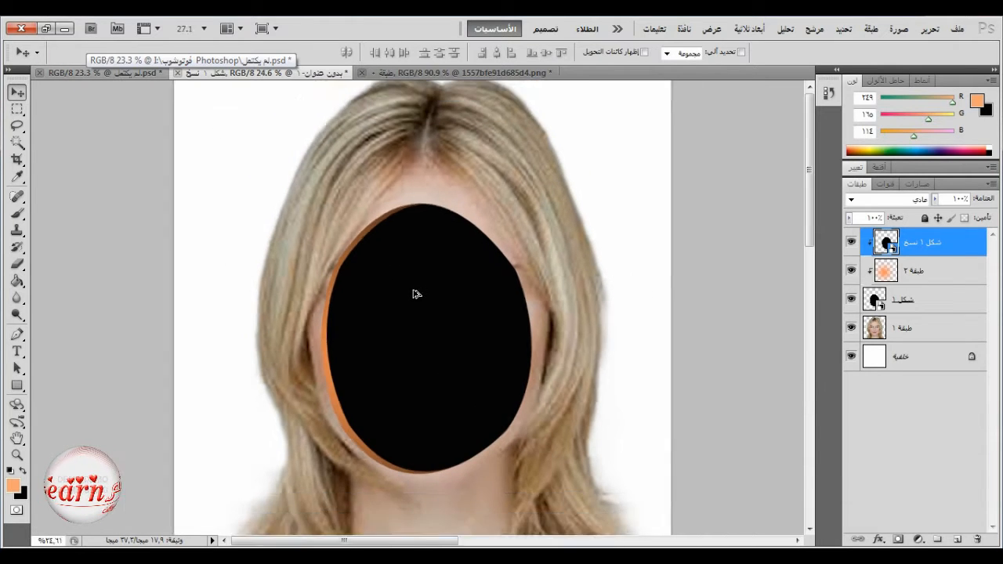
scroll(419, 347, up, 2)
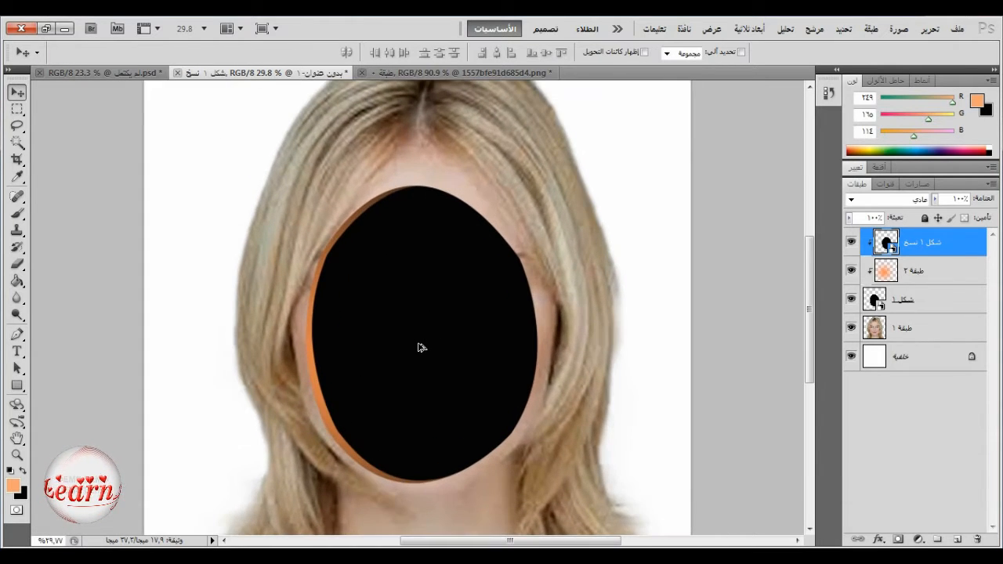
scroll(418, 347, down, 1)
click(899, 540)
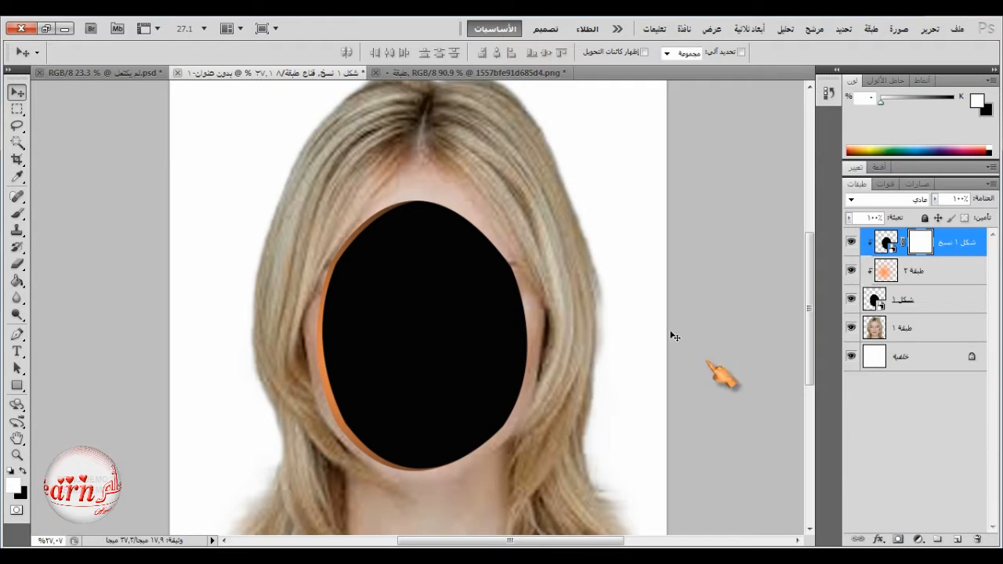
click(18, 213)
click(499, 53)
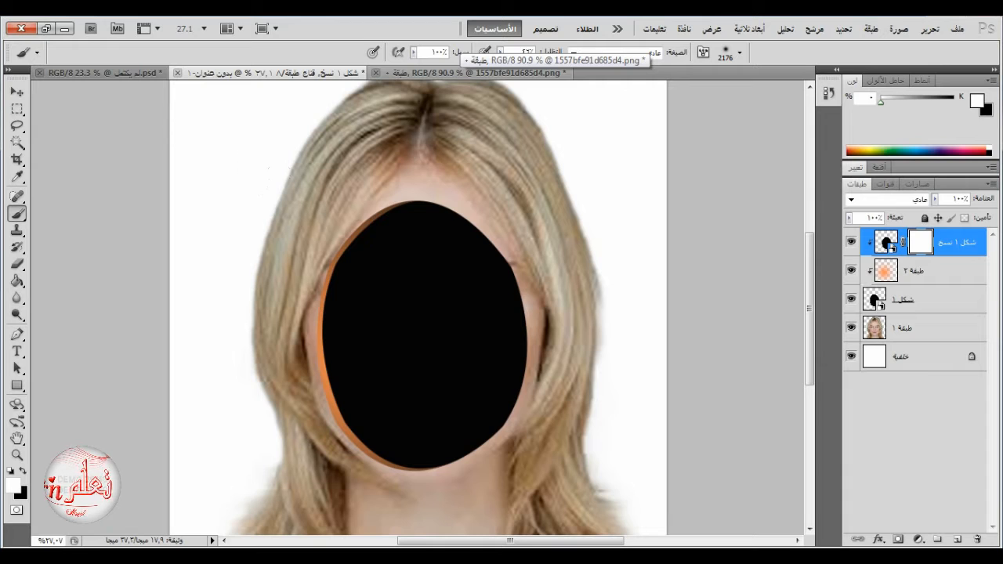
click(23, 470)
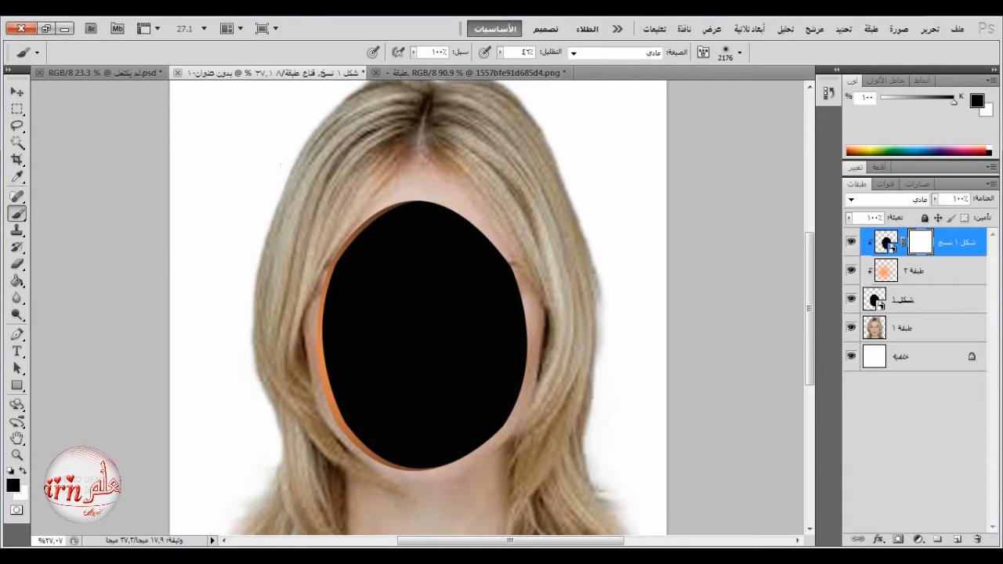
click(433, 325)
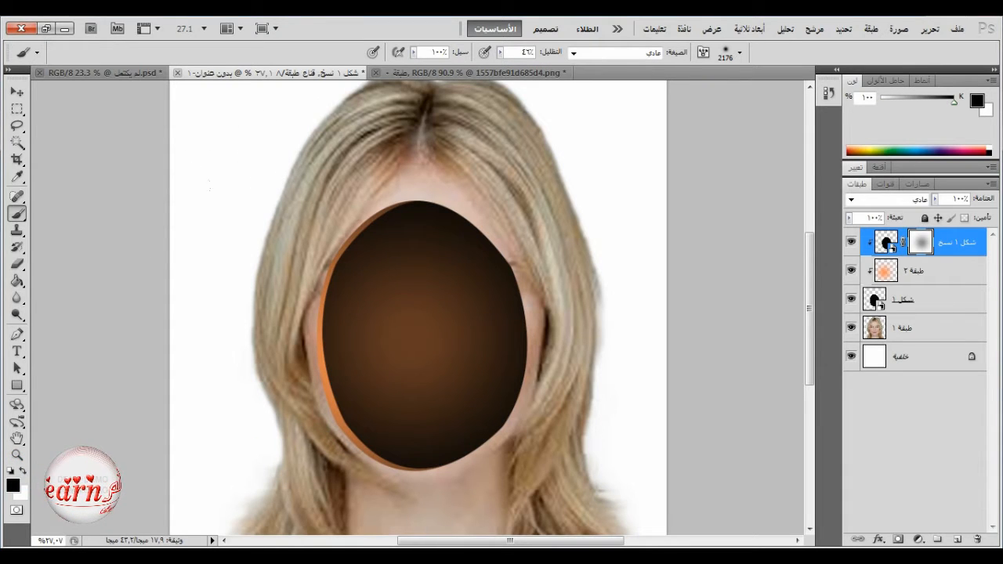
- Undo a further 46% dab on the mask and paint two softer dabs left of centre at 16% brush opacity
click(358, 343)
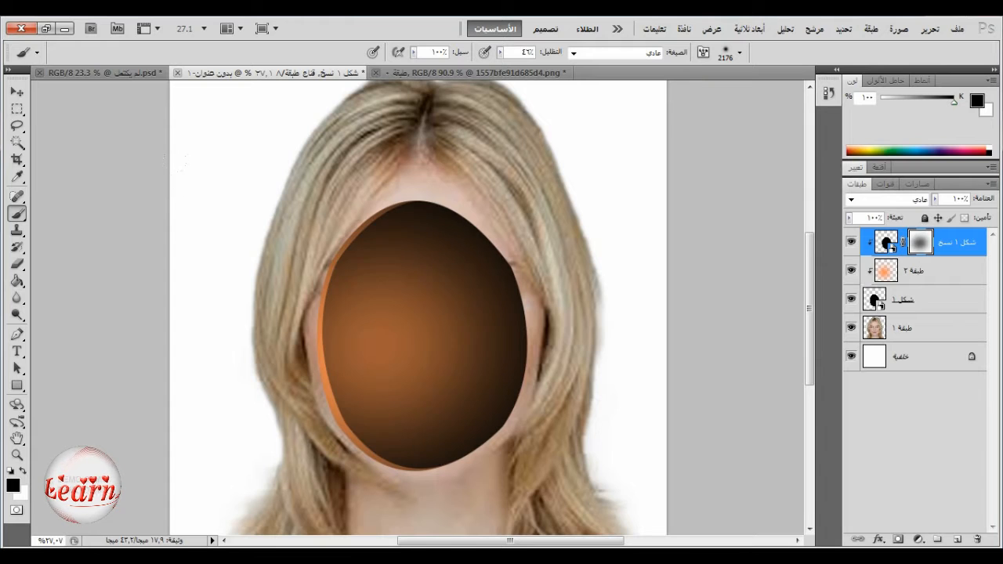
key(ctrl+z)
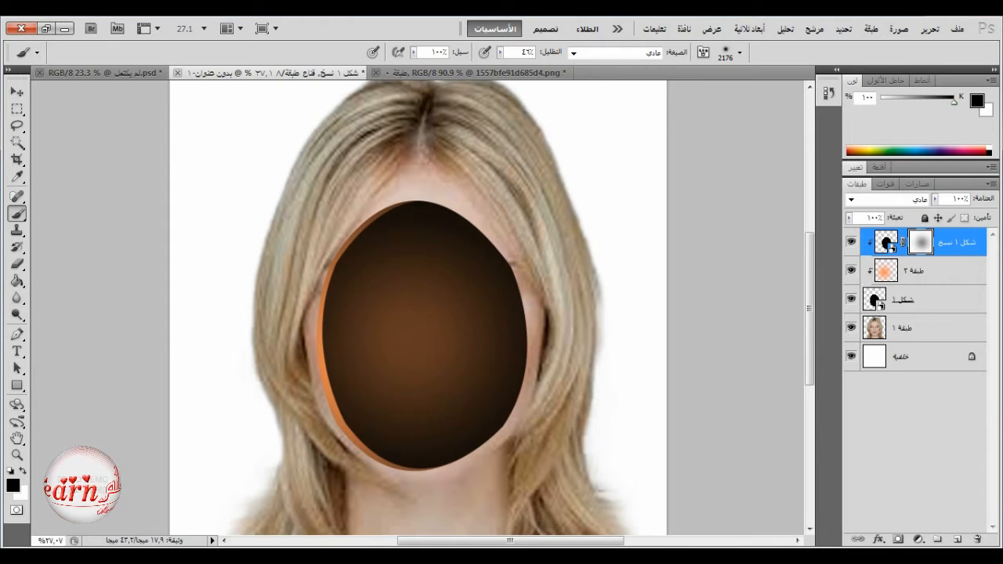
click(499, 51)
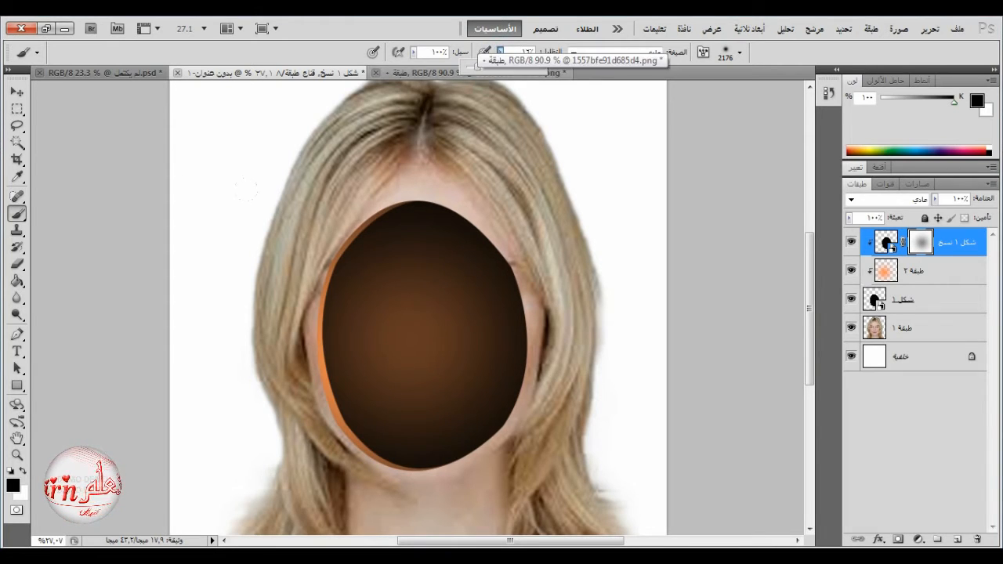
click(369, 351)
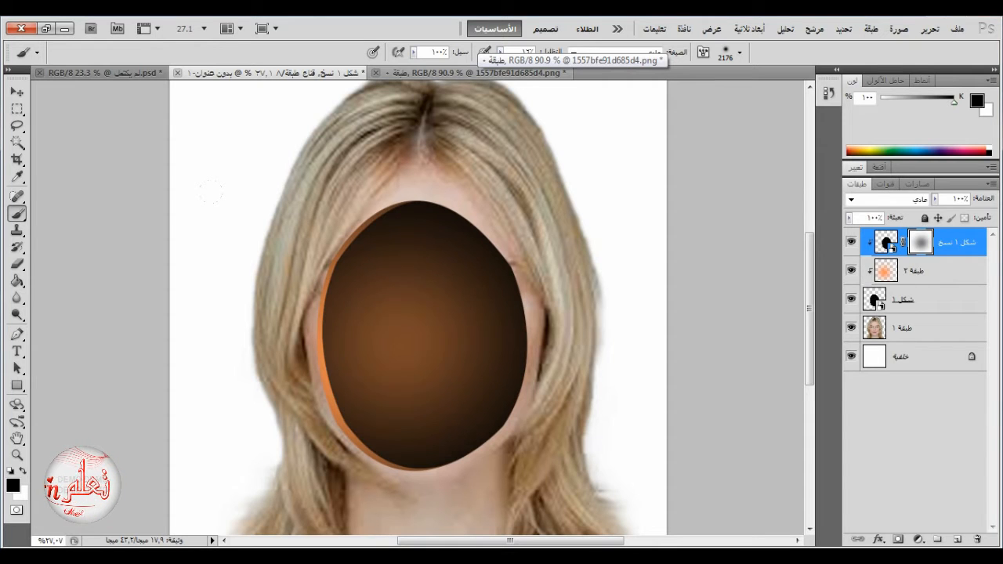
click(369, 349)
scroll(385, 314, down, 2)
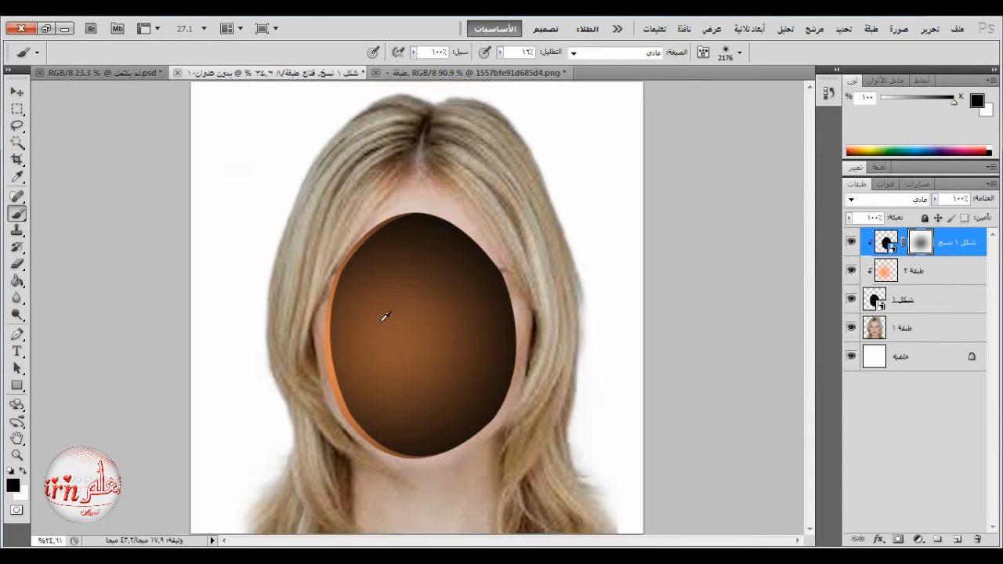
- Adjust the orange glow layer's Color Balance to -8 on the magenta-green axis for the midtones
click(889, 273)
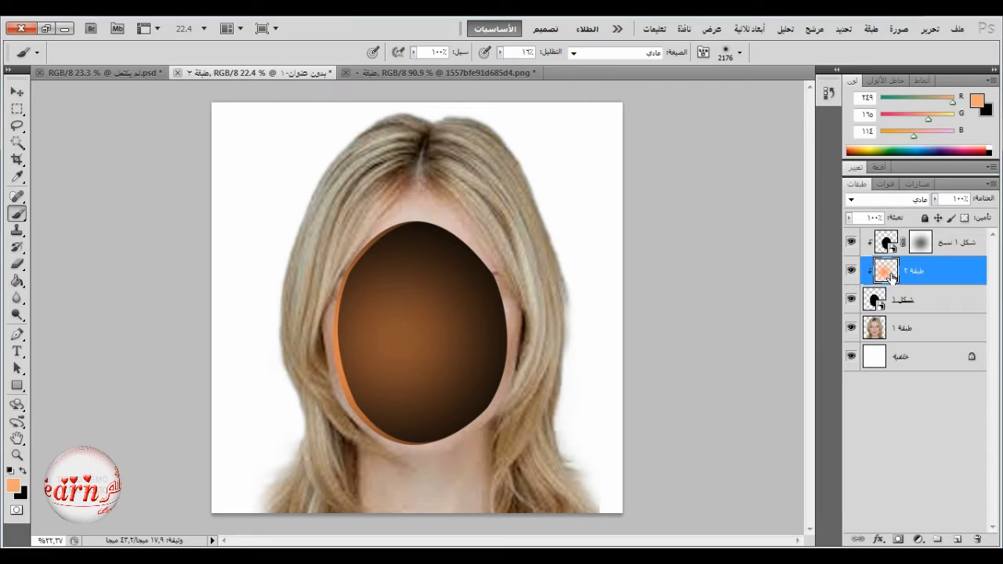
key(ctrl+b)
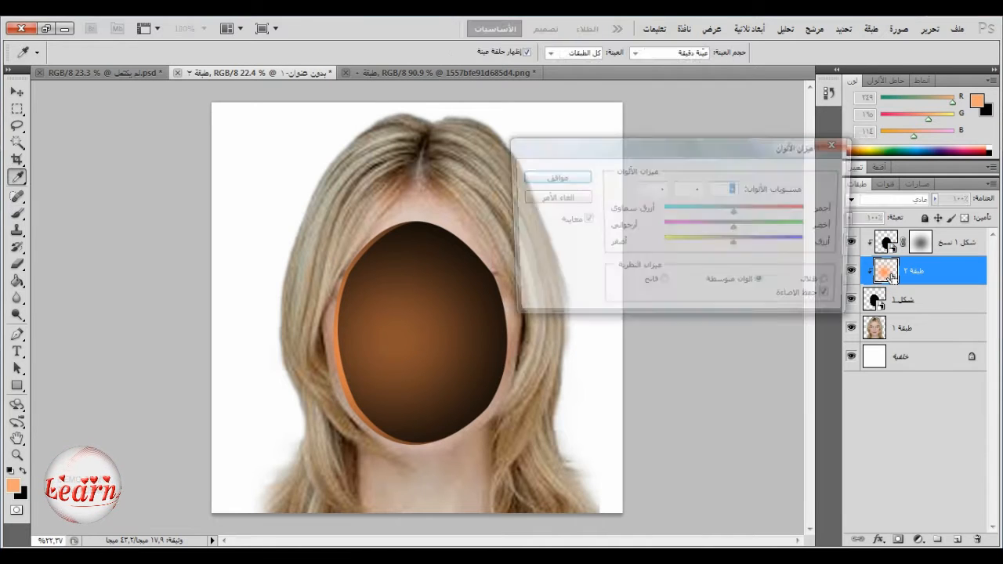
drag(718, 229, 732, 228)
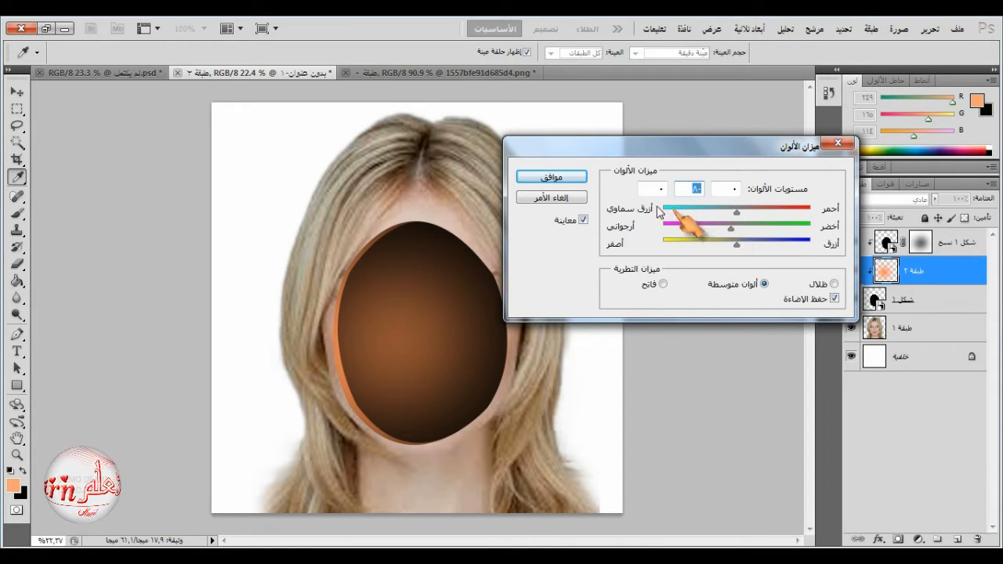
click(551, 177)
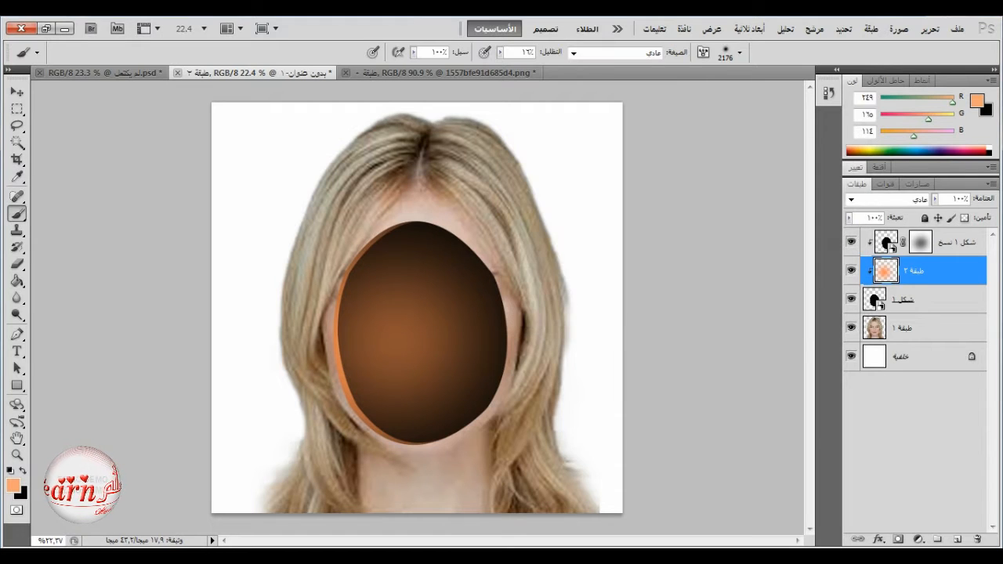
- Rasterize the black copy layer, apply its layer mask, and compare the image with that layer hidden and shown
scroll(443, 283, down, 2)
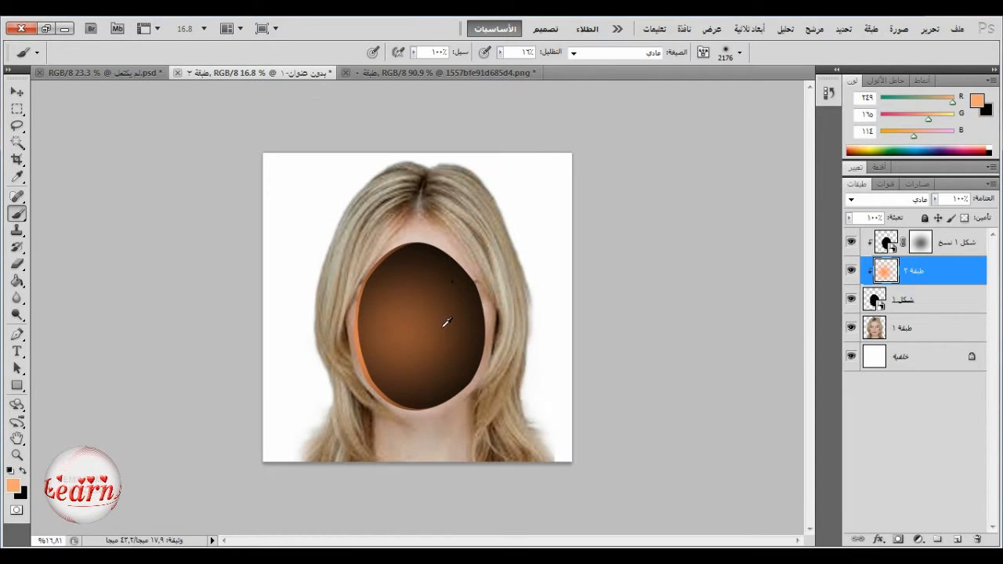
scroll(443, 327, up, 1)
click(920, 244)
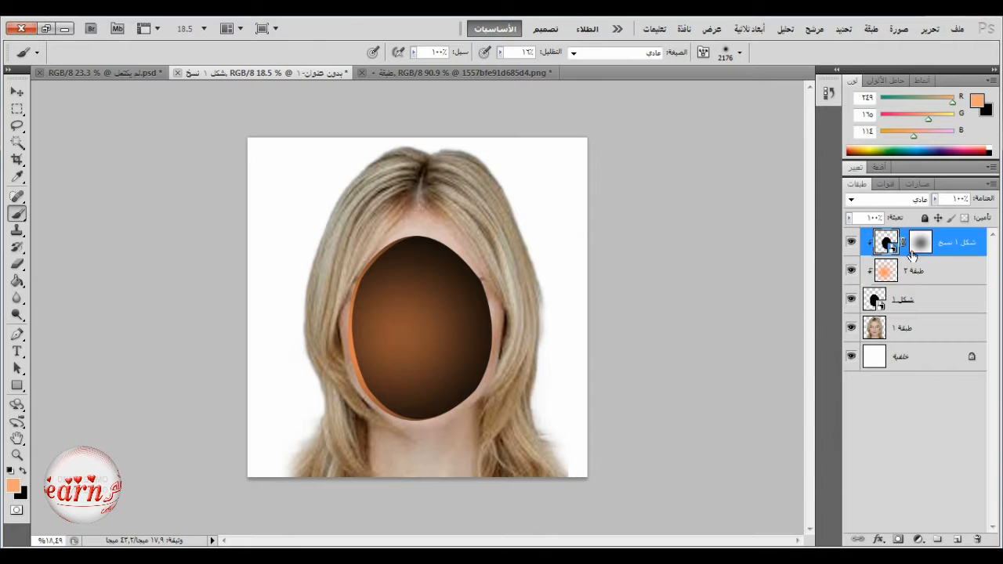
right_click(920, 249)
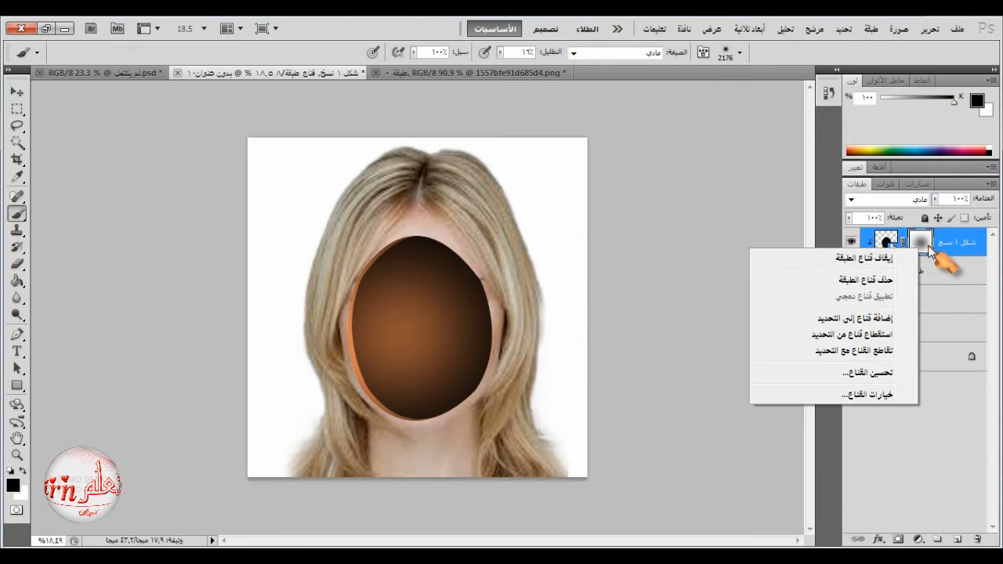
right_click(950, 248)
click(918, 316)
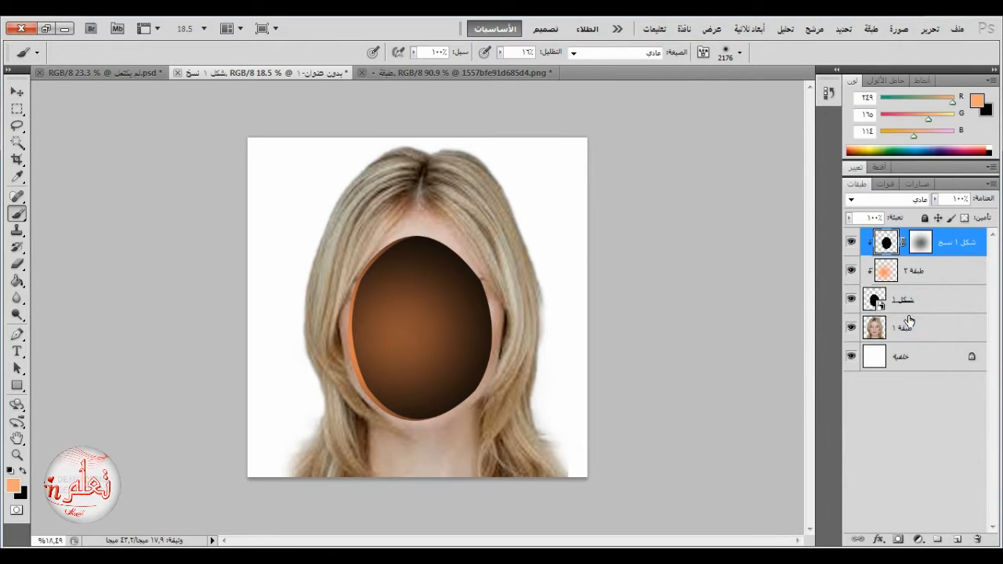
right_click(925, 246)
click(898, 295)
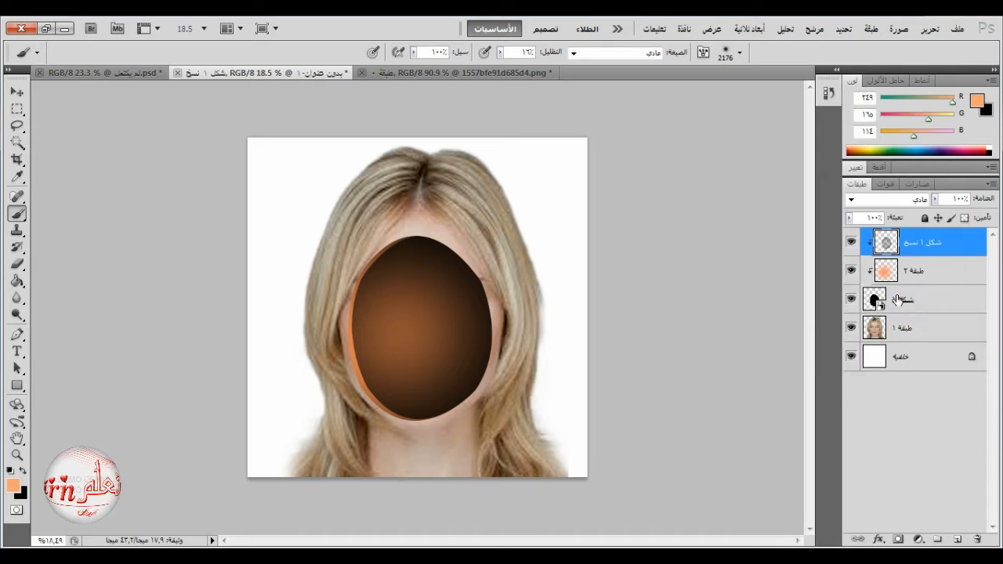
click(852, 242)
click(851, 242)
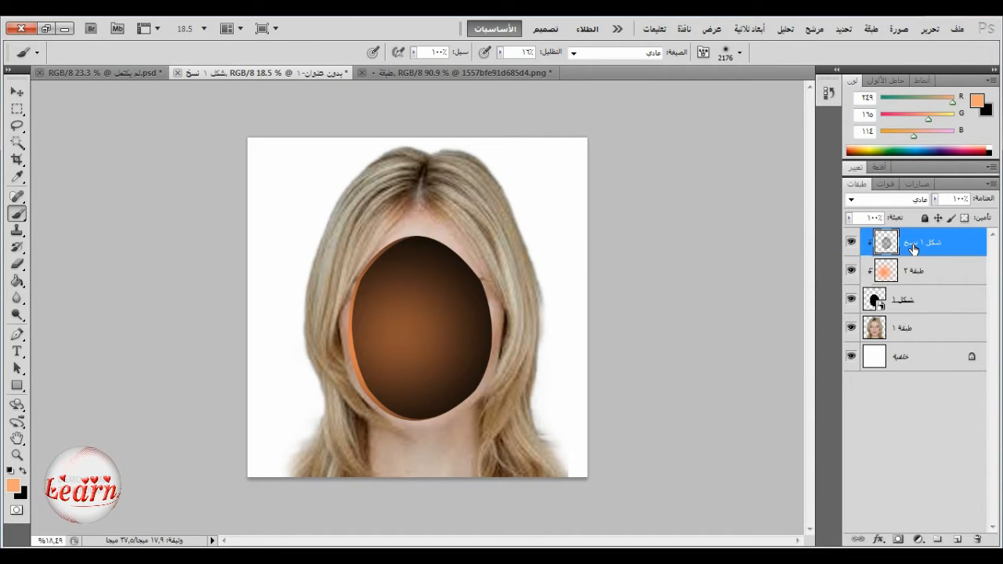
key(ctrl+u)
drag(772, 256, 827, 253)
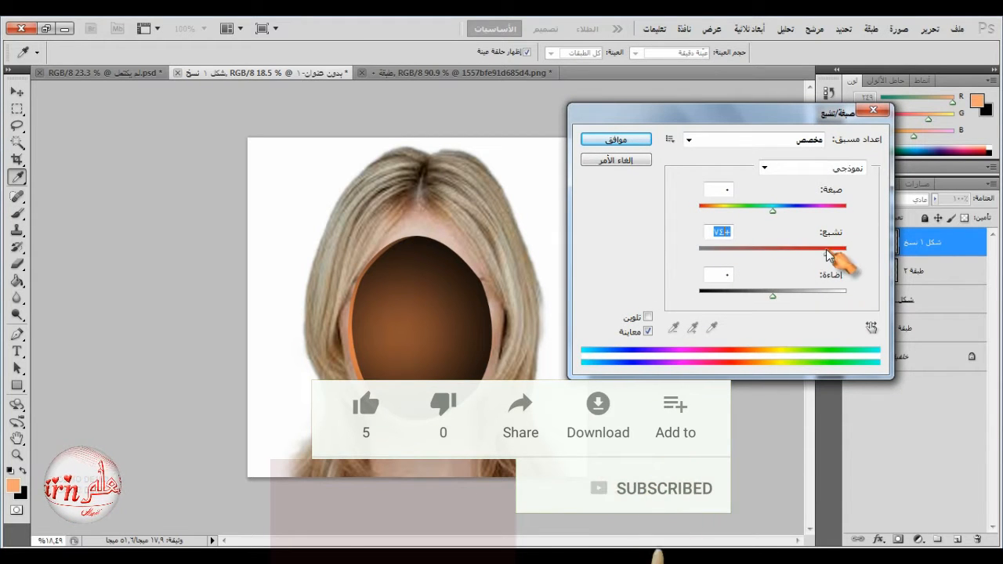
mouse_move(764, 300)
mouse_down()
mouse_move(797, 297)
mouse_move(723, 296)
mouse_move(788, 297)
mouse_move(766, 300)
mouse_up()
mouse_move(775, 217)
mouse_down()
mouse_move(701, 226)
mouse_move(854, 223)
mouse_move(728, 221)
mouse_move(777, 222)
mouse_up()
click(614, 161)
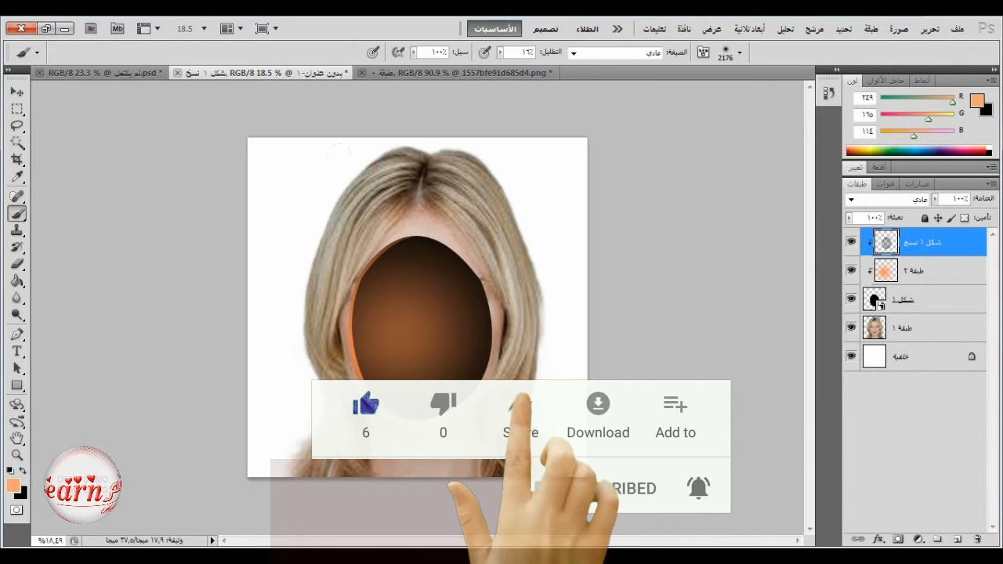
- Add a Curves adjustment layer, halve the white point's output, and set a midpoint at input 125, output 64
click(918, 540)
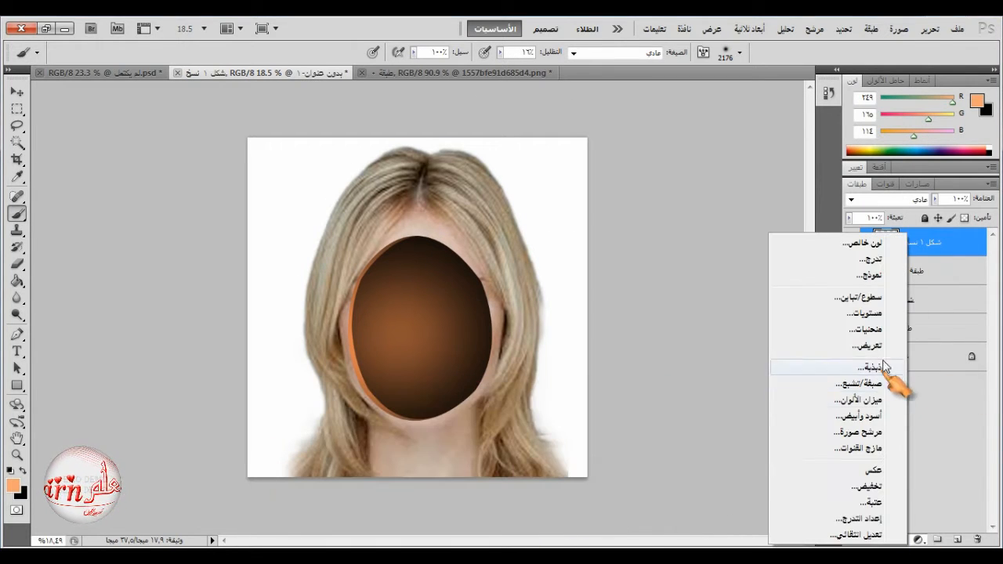
click(876, 330)
drag(966, 228, 964, 283)
click(907, 312)
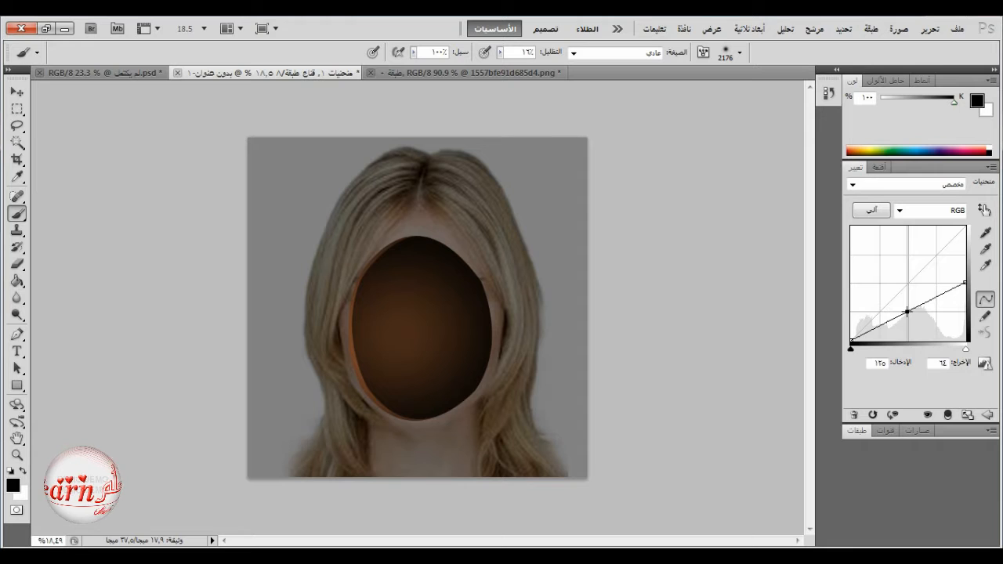
click(857, 430)
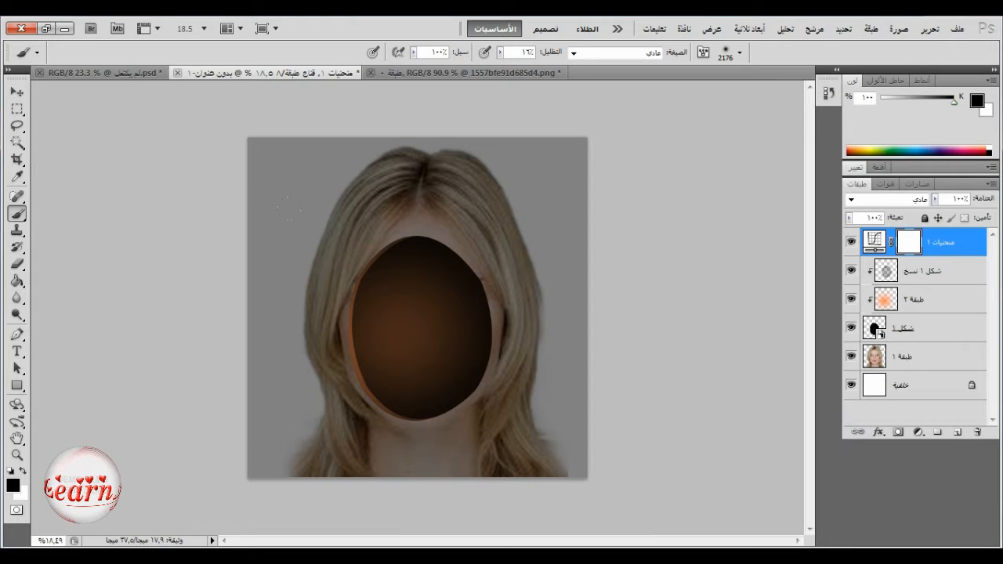
- Dab the Curves mask in black over the face and left half with the 2176 px brush, first at 16%, then 76% opacity
click(377, 306)
click(401, 314)
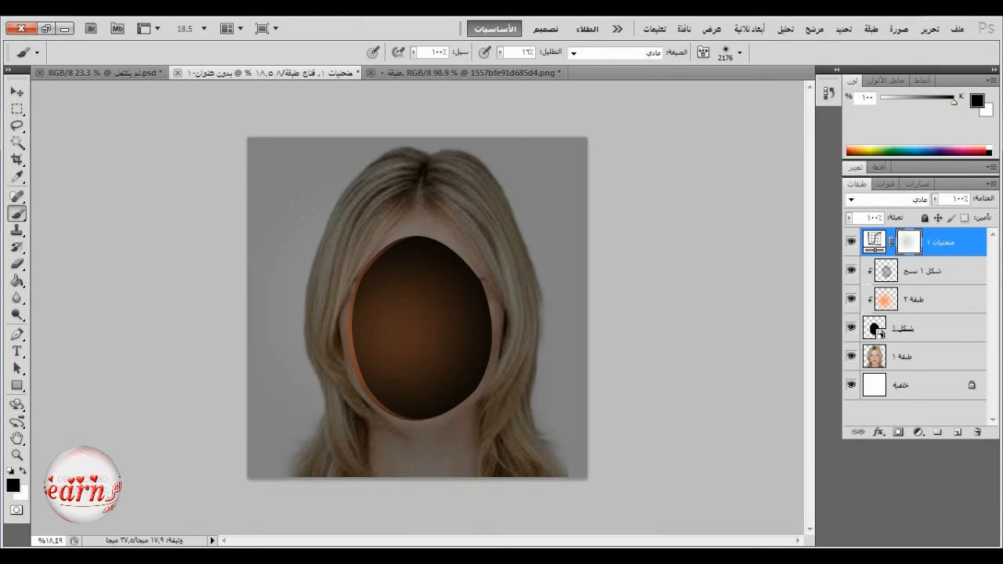
click(500, 53)
click(544, 66)
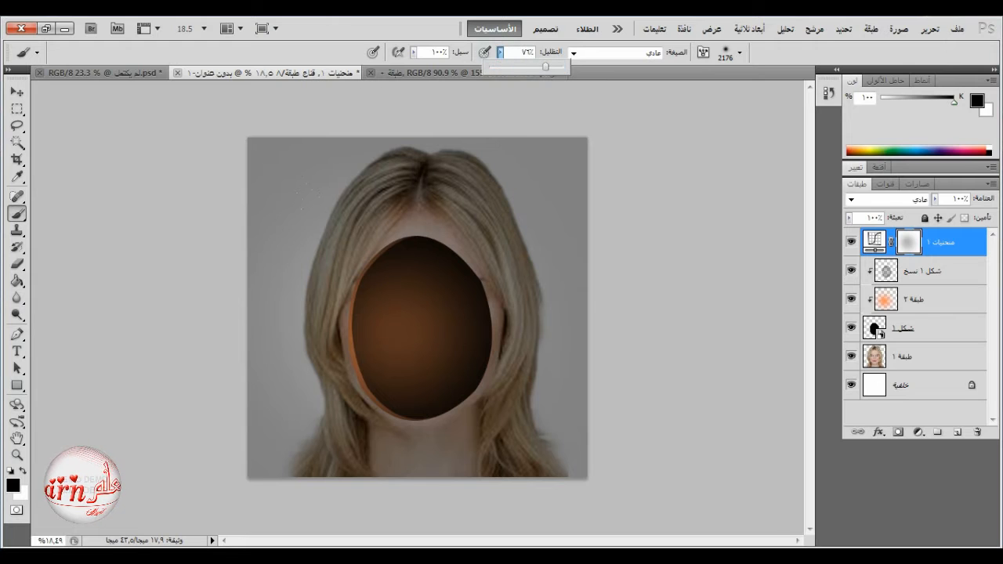
click(401, 269)
click(274, 289)
click(342, 398)
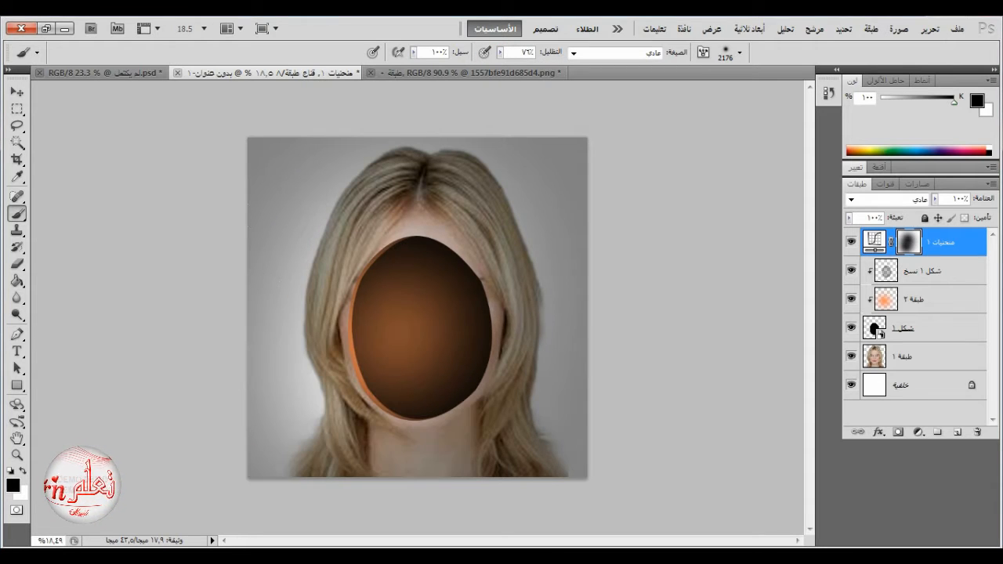
click(307, 202)
- Reduce the brush to 574 px and dab the Curves mask over the right side of the hair and face
right_click(413, 304)
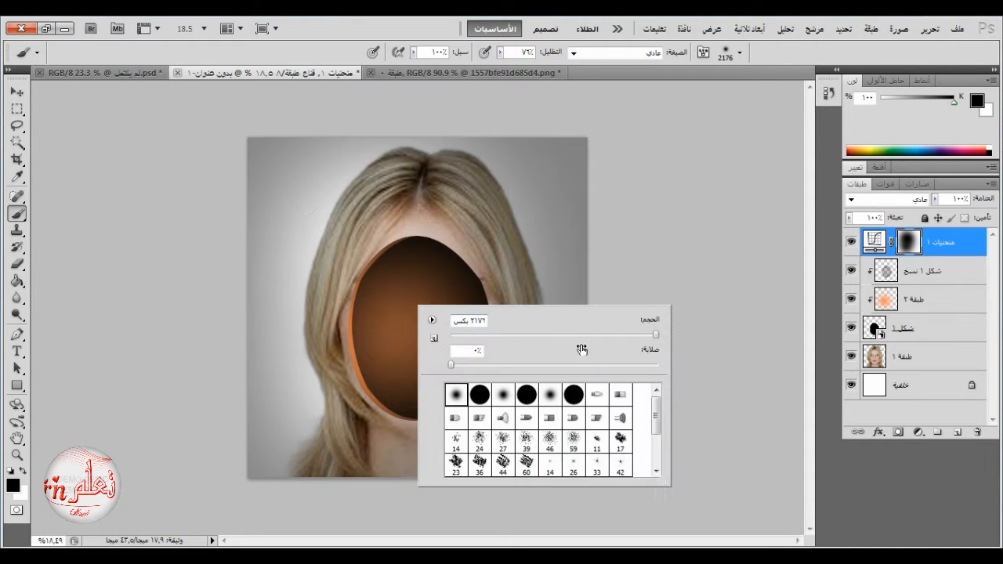
click(640, 335)
click(449, 209)
click(480, 345)
click(481, 399)
- Enlarge the brush to 1635 px and dab the Curves mask along the portrait's left side, above the hair, and over the right side
right_click(350, 245)
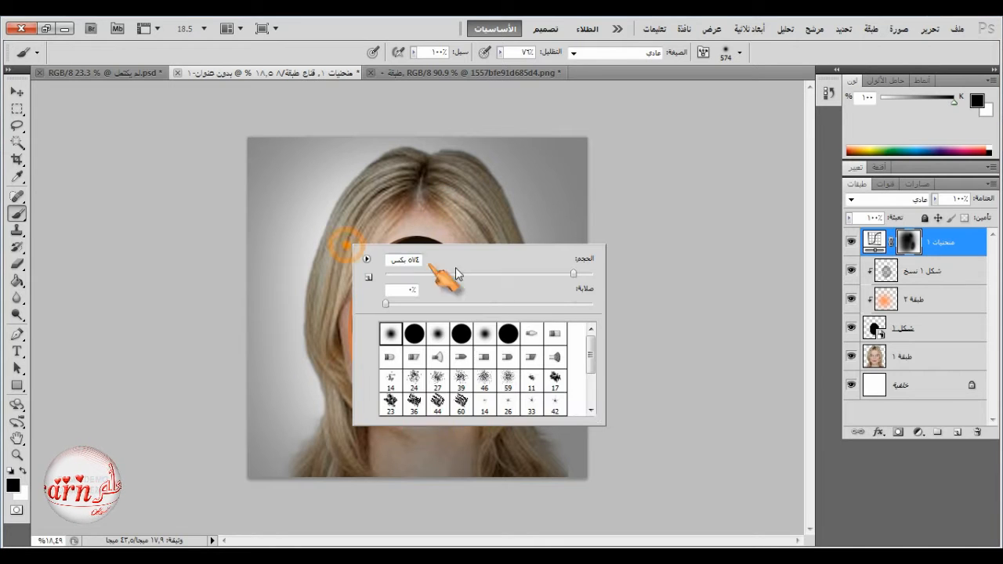
click(566, 274)
click(589, 274)
click(329, 197)
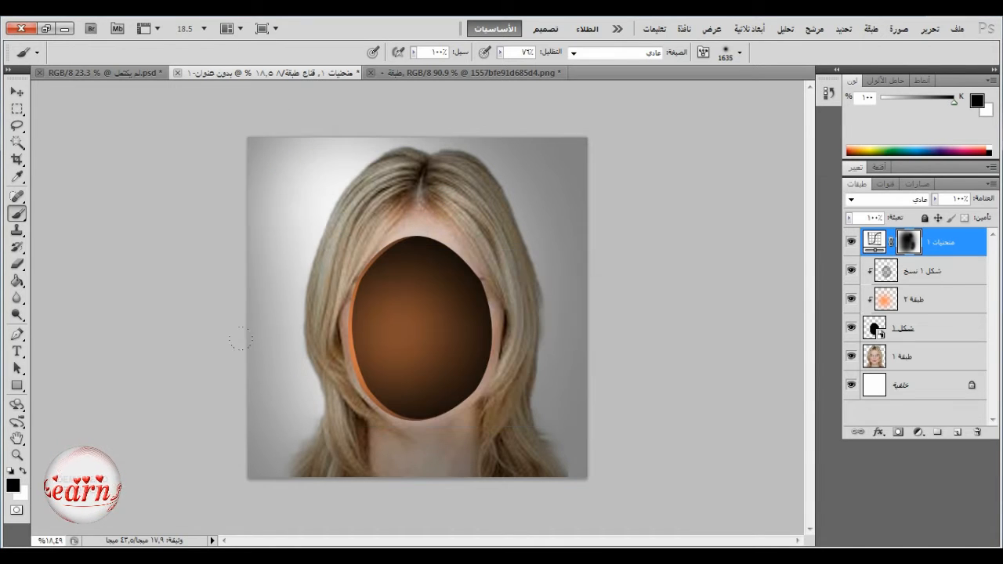
click(241, 343)
click(352, 443)
click(388, 96)
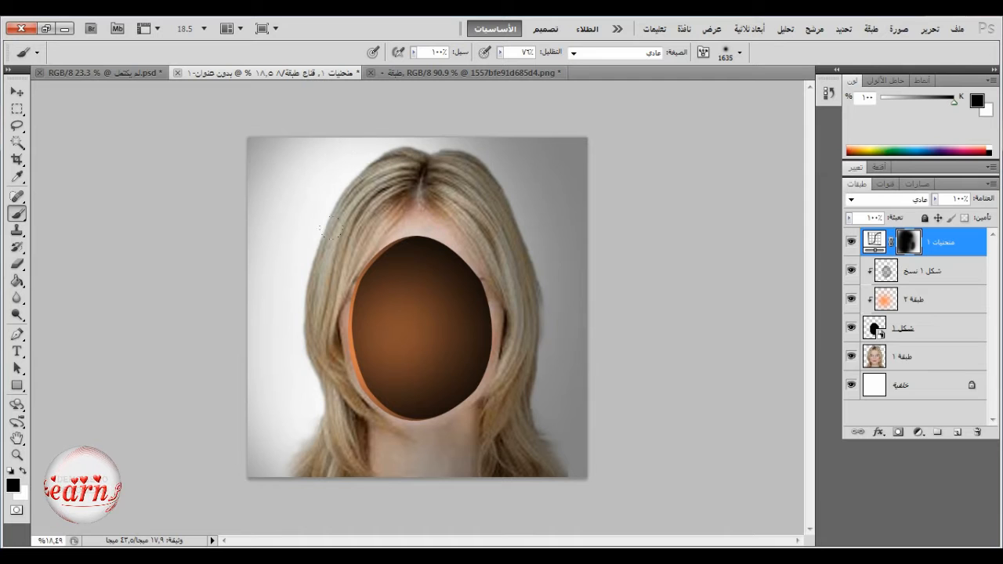
click(443, 169)
click(466, 306)
click(455, 394)
click(296, 429)
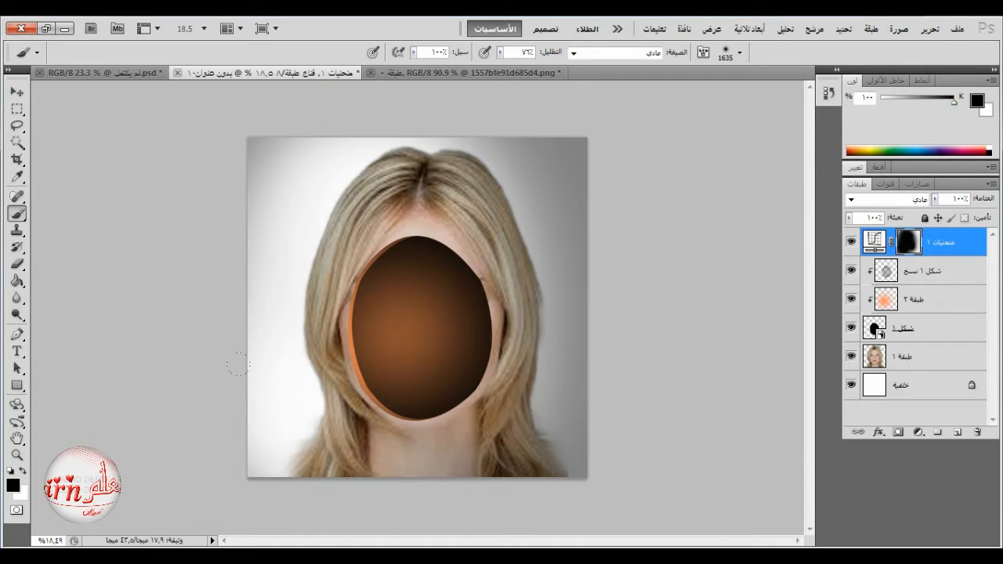
- Set the brush size to 501 px
right_click(424, 330)
click(611, 358)
click(651, 358)
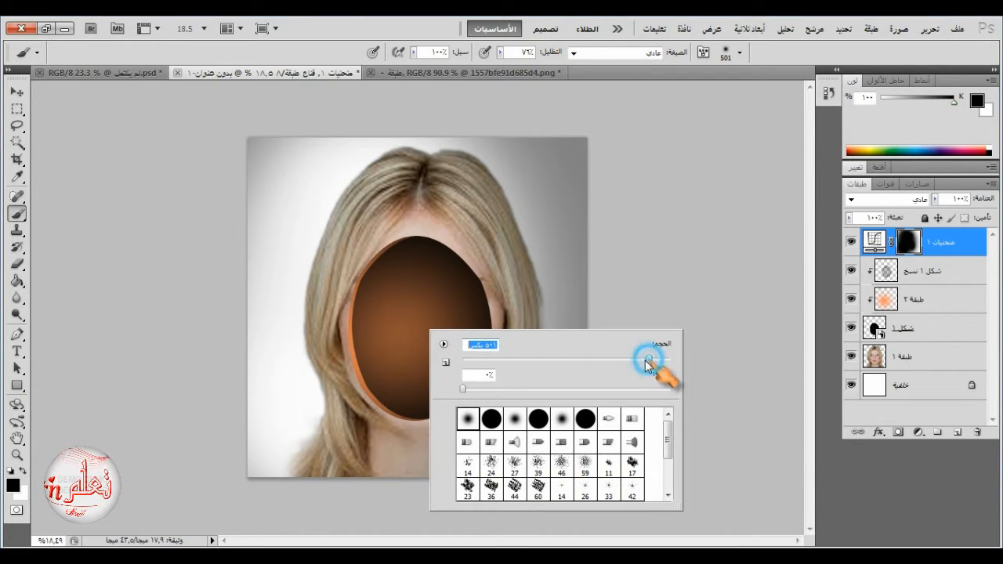
click(405, 274)
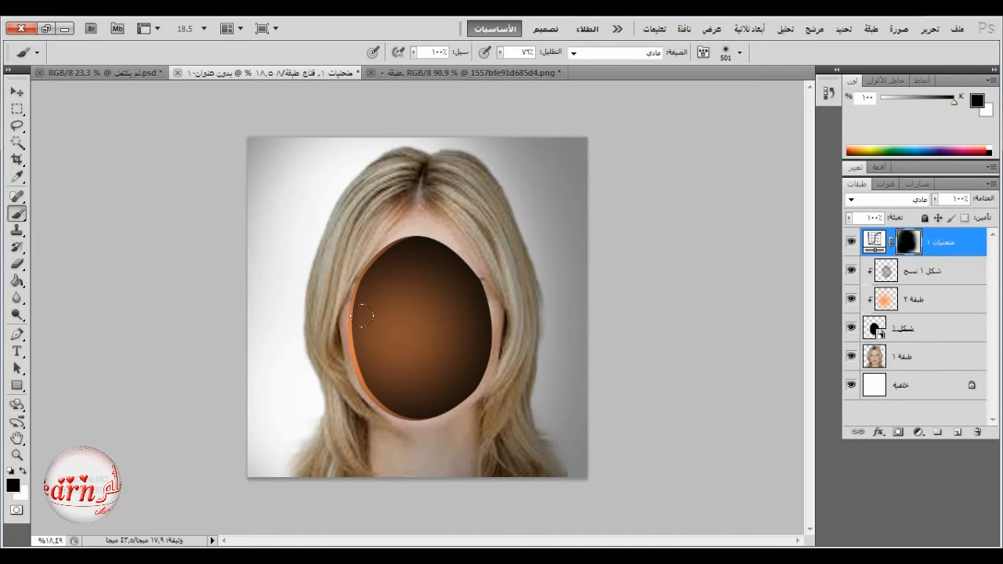
- Open images.jpg from Windows Photo Viewer in Photoshop and copy the sea picture onto the face in the portrait document
mouse_move(475, 549)
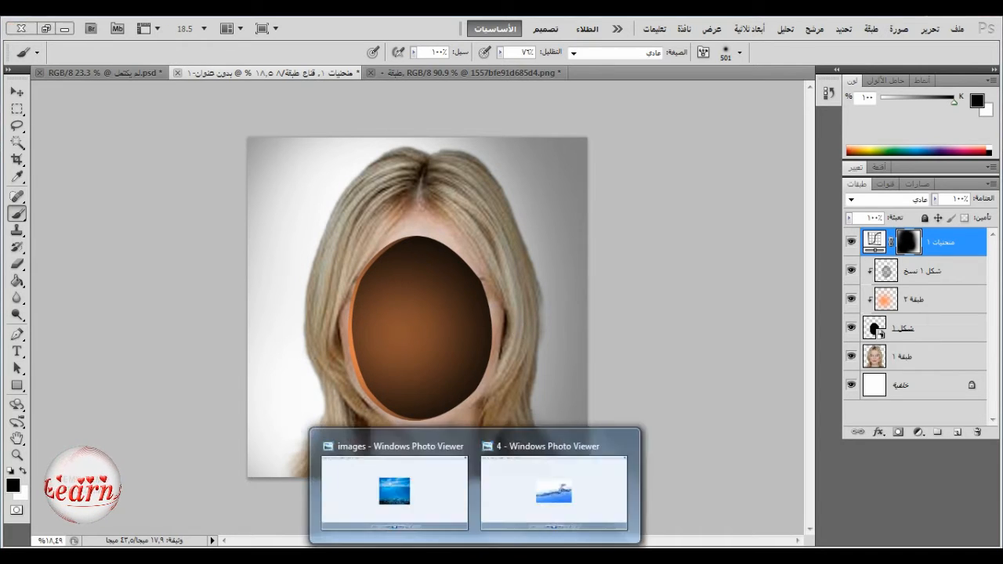
click(395, 485)
right_click(475, 342)
click(650, 398)
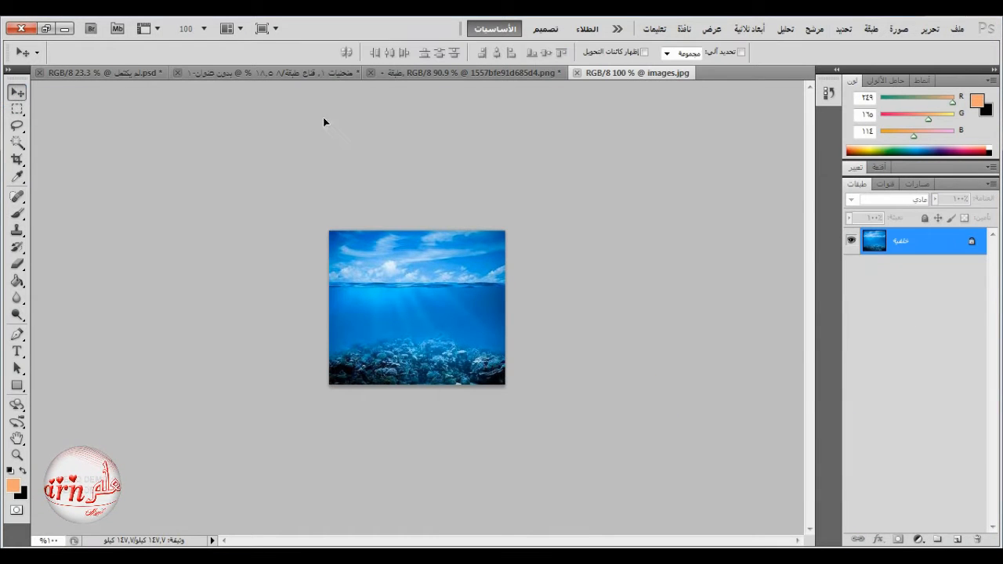
drag(326, 74, 430, 311)
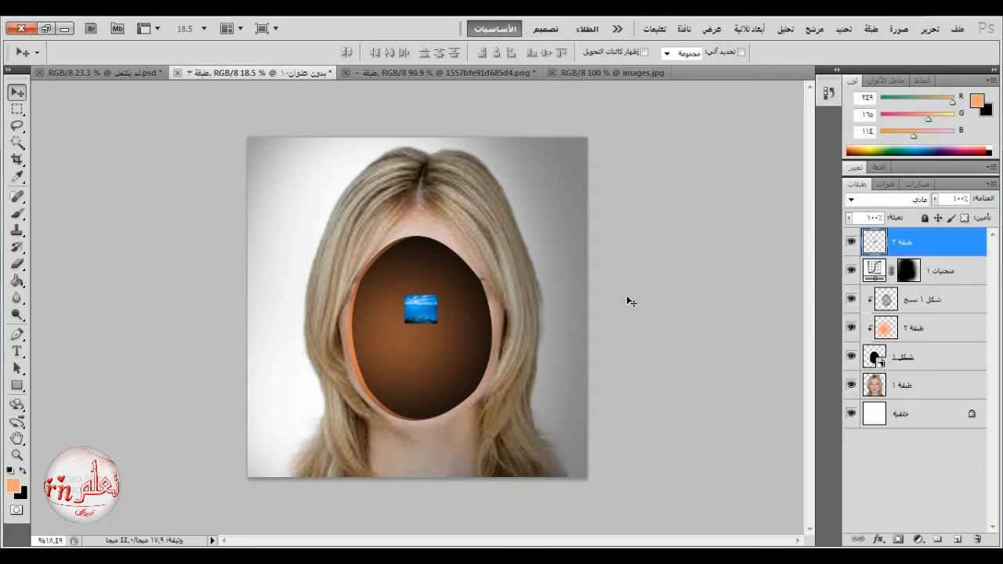
- Free-transform the sea picture to about 453% wide and 475% high over the lower face, with its layer opacity at 88%
click(929, 29)
click(756, 314)
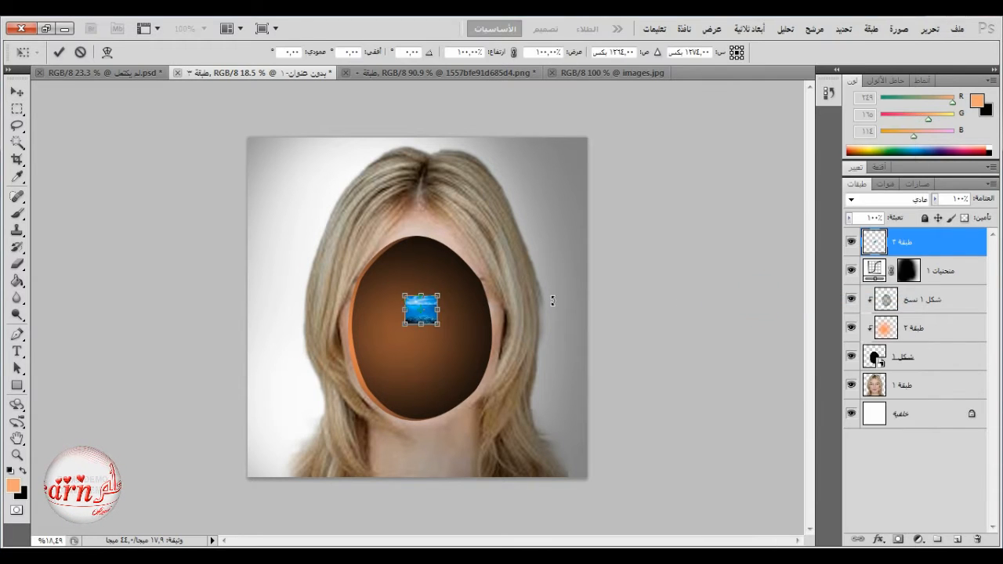
drag(440, 324, 568, 430)
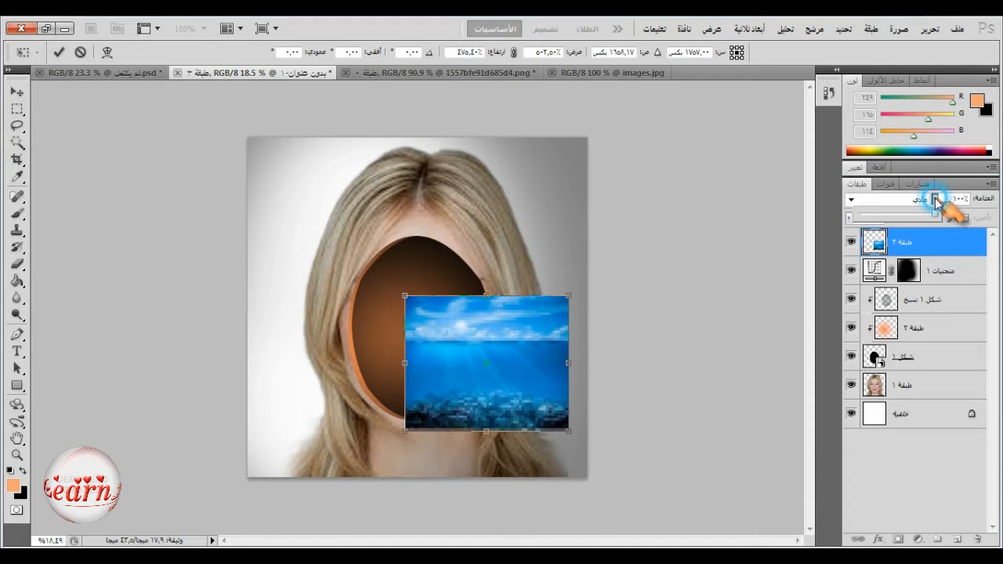
drag(935, 213, 927, 214)
drag(535, 360, 500, 352)
drag(338, 354, 349, 353)
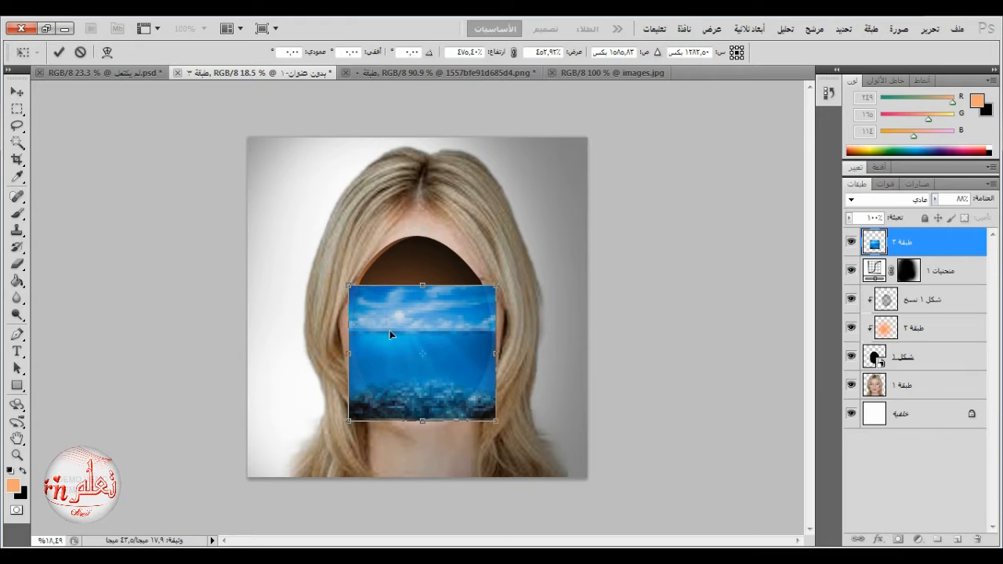
drag(429, 330, 428, 323)
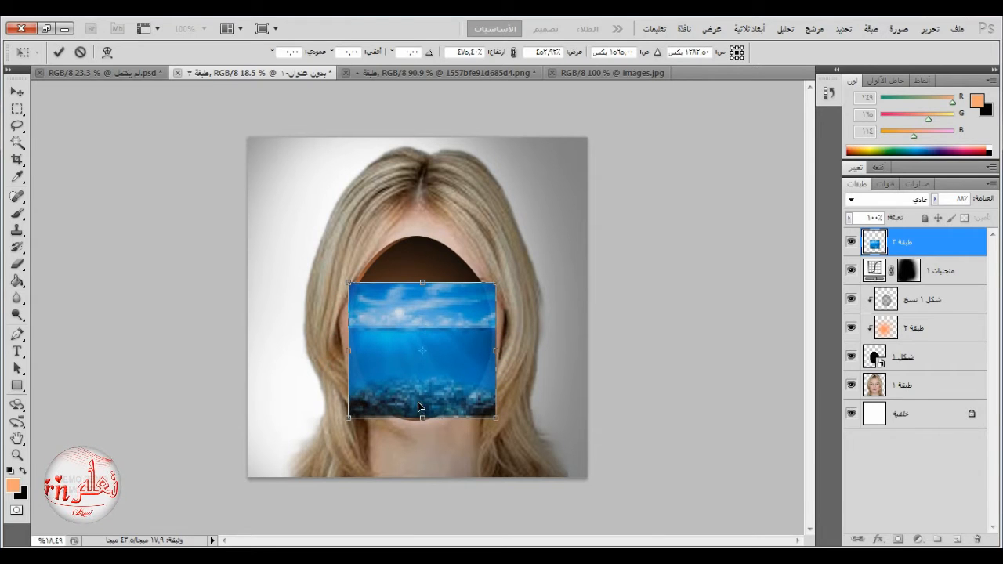
- Link the sea picture's width and height and scale it proportionally to about 485%
click(514, 51)
drag(495, 283, 506, 273)
drag(467, 351, 457, 356)
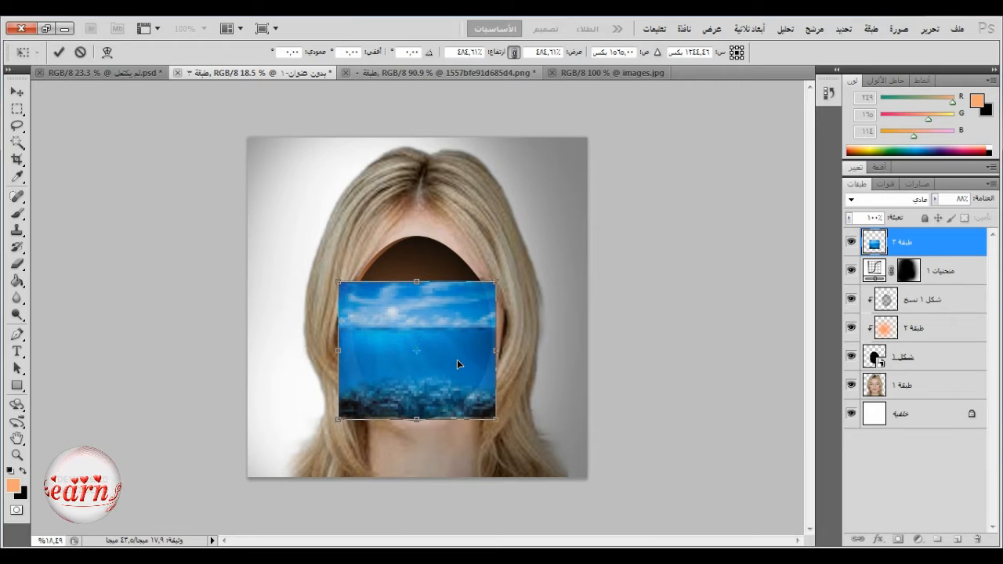
- Nudge the sea picture down until its lower edge covers the bottom of the oval face shape
scroll(426, 414, up, 4)
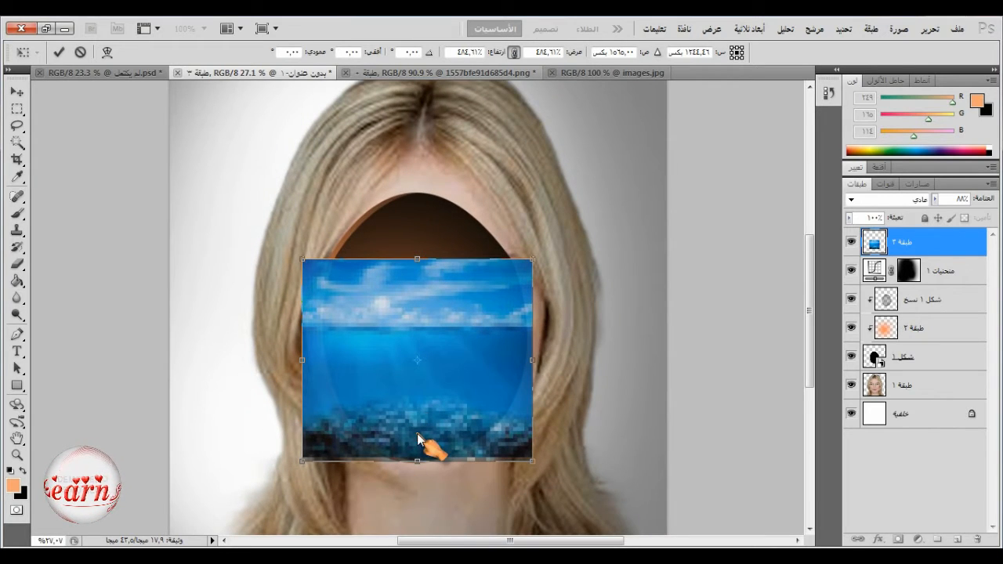
key(Down)
key(Down)
click(413, 436)
key(Down)
key(Down)
key(Down)
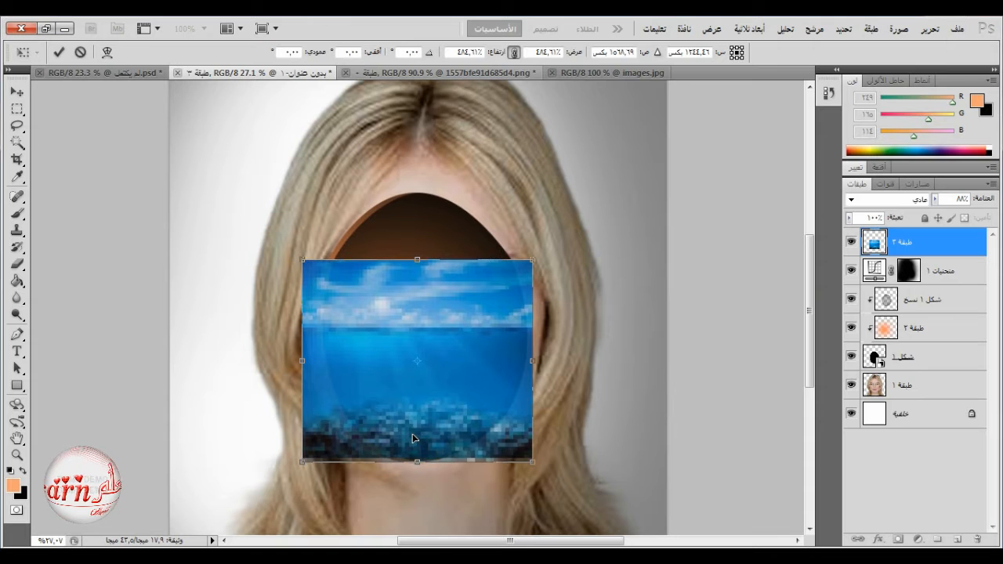
key(Down)
key(Down)
key(Down)
key(Down)
key(Down)
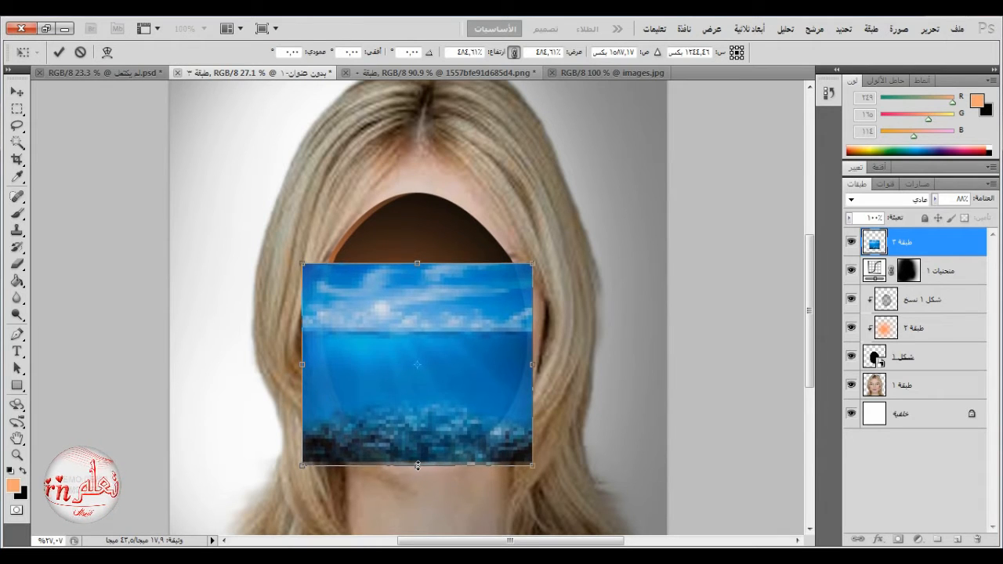
- Scale the sea picture up to about 513% and nudge it slightly down
drag(532, 267, 547, 251)
drag(455, 350, 441, 352)
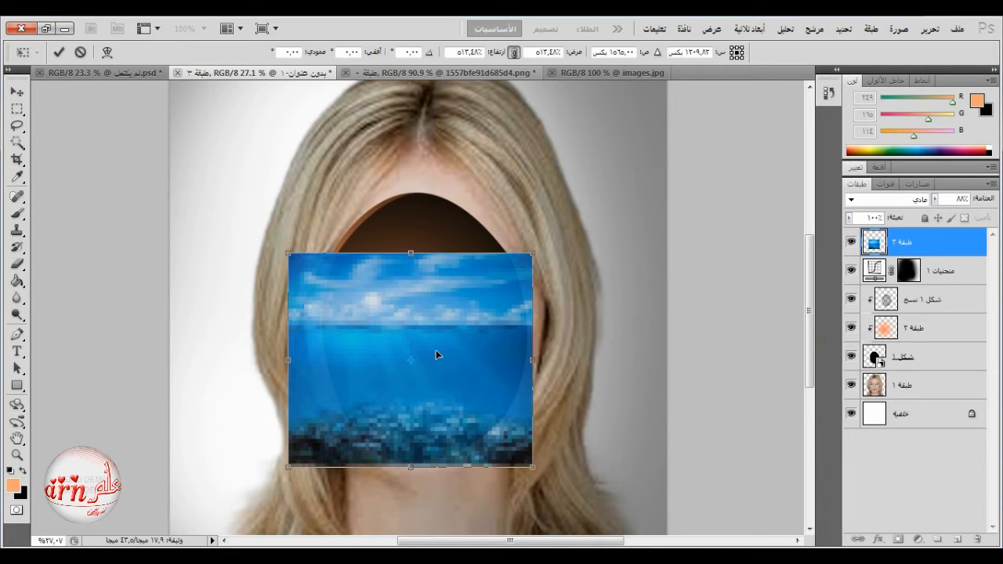
key(Down)
key(Down)
key(Down)
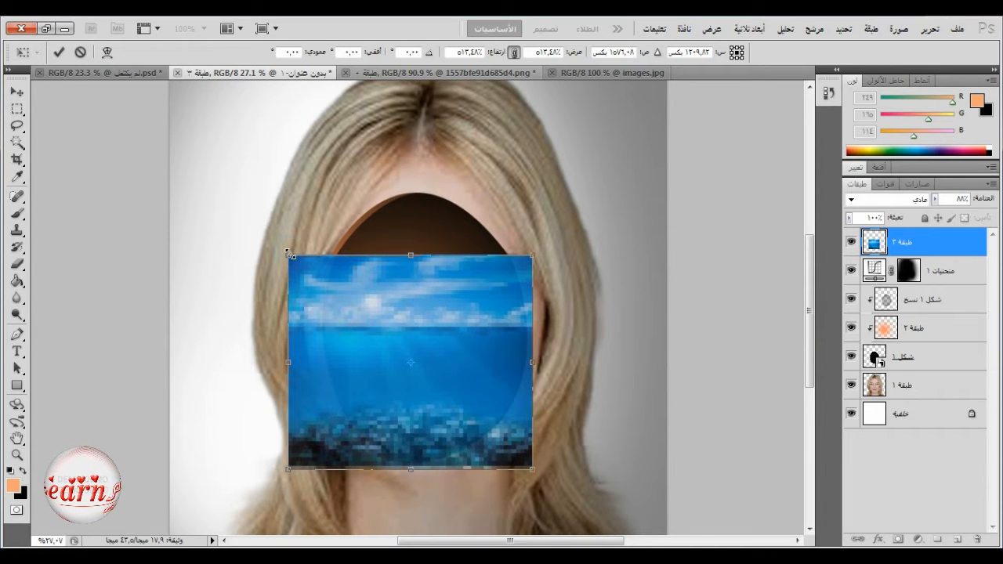
- Scale the sea picture to about 475% from its upper-left corner and apply the transformation
drag(288, 252, 313, 257)
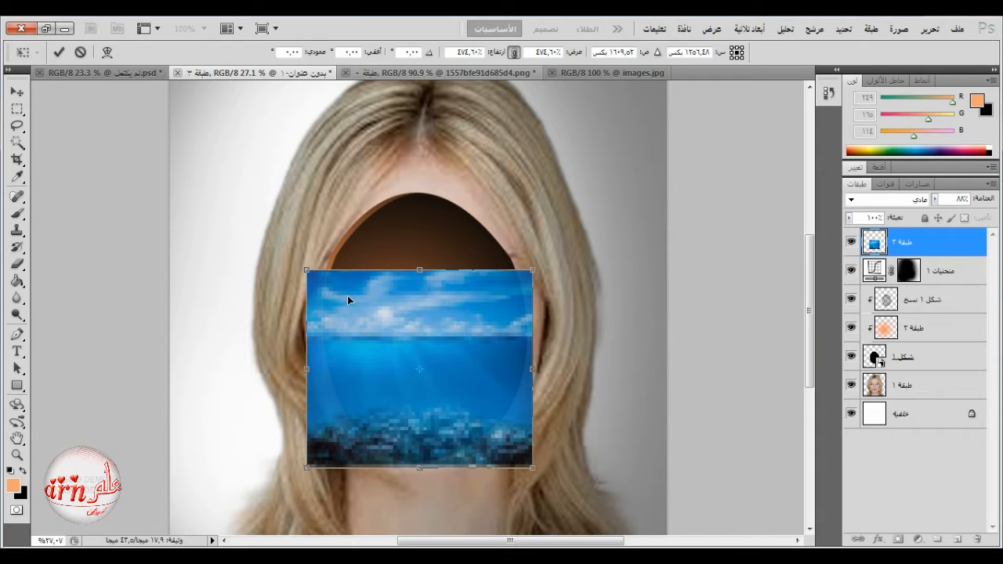
click(59, 52)
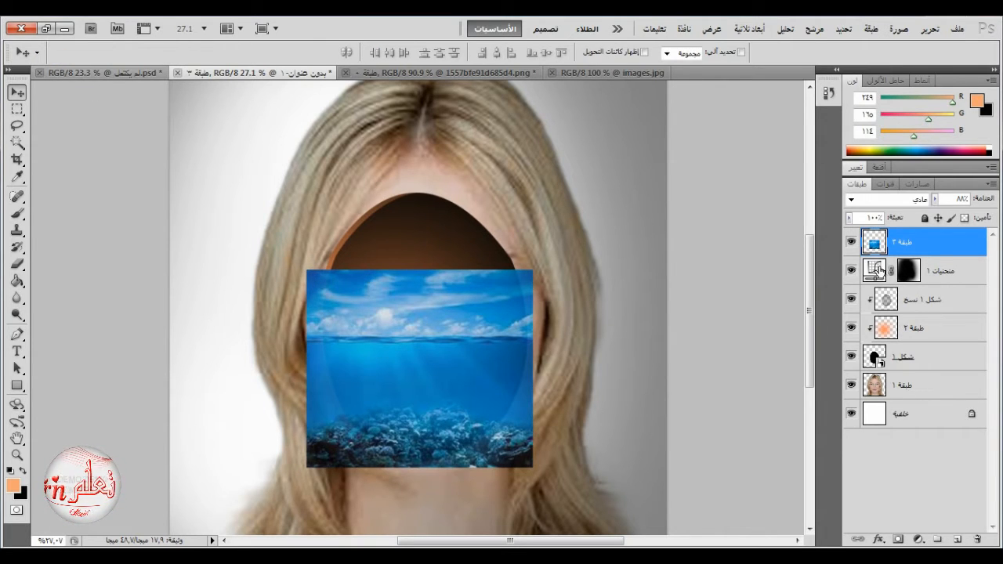
- Move the sea layer below the Curves layer and clip it to the oval face shape
drag(942, 251, 943, 291)
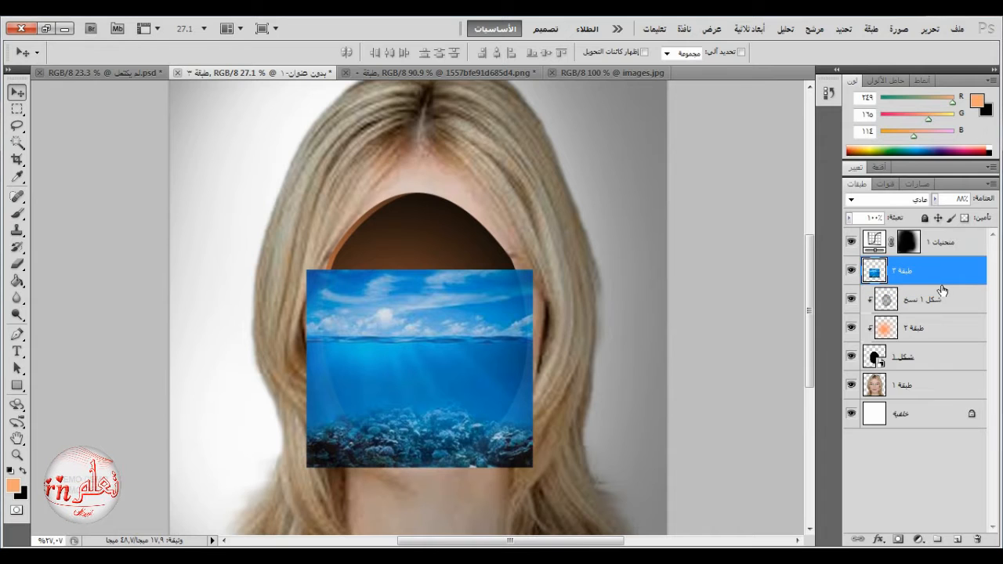
alt+click(948, 286)
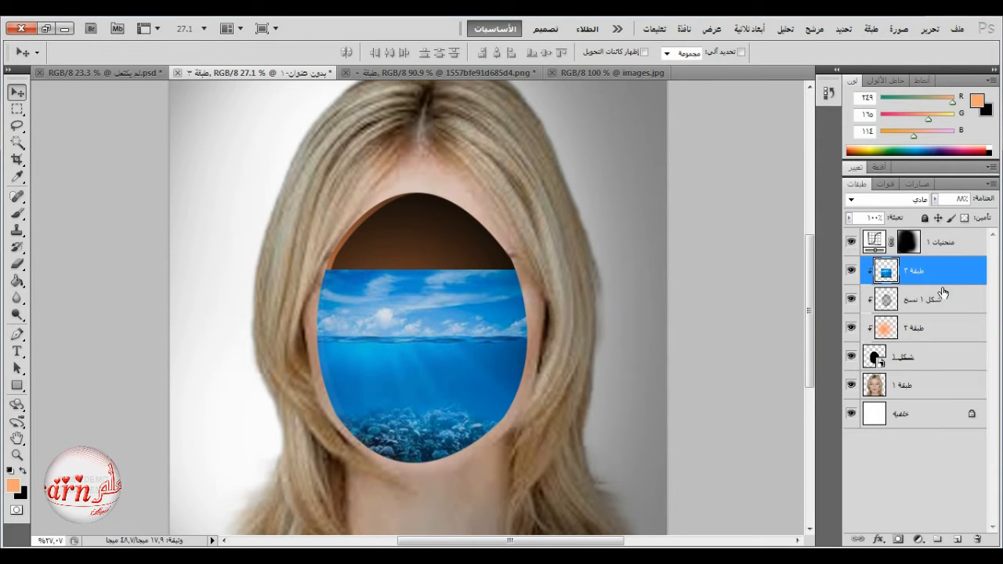
- Load the black copy layer's pixels as a selection and add a layer mask from it to the sea layer
click(879, 360)
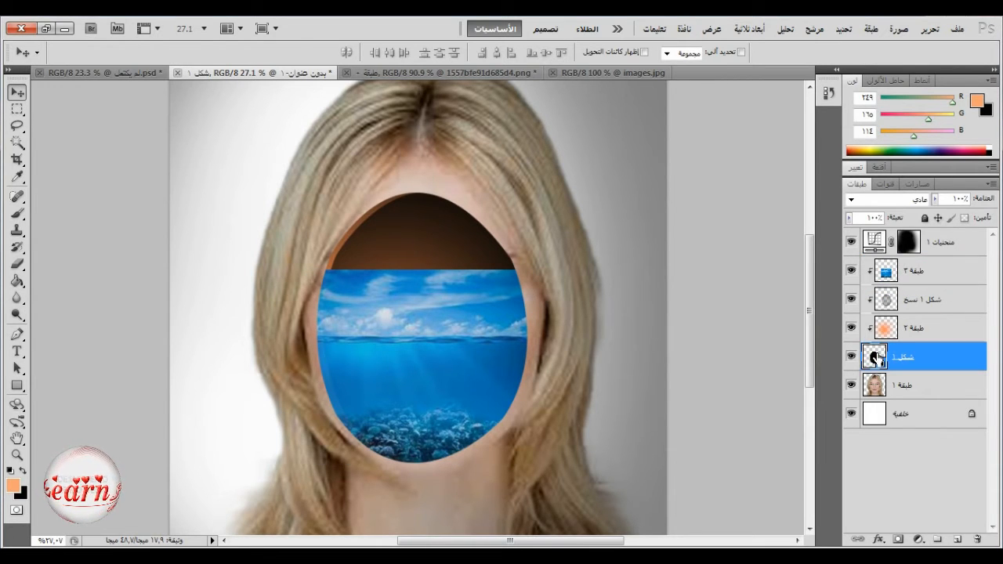
ctrl+click(874, 357)
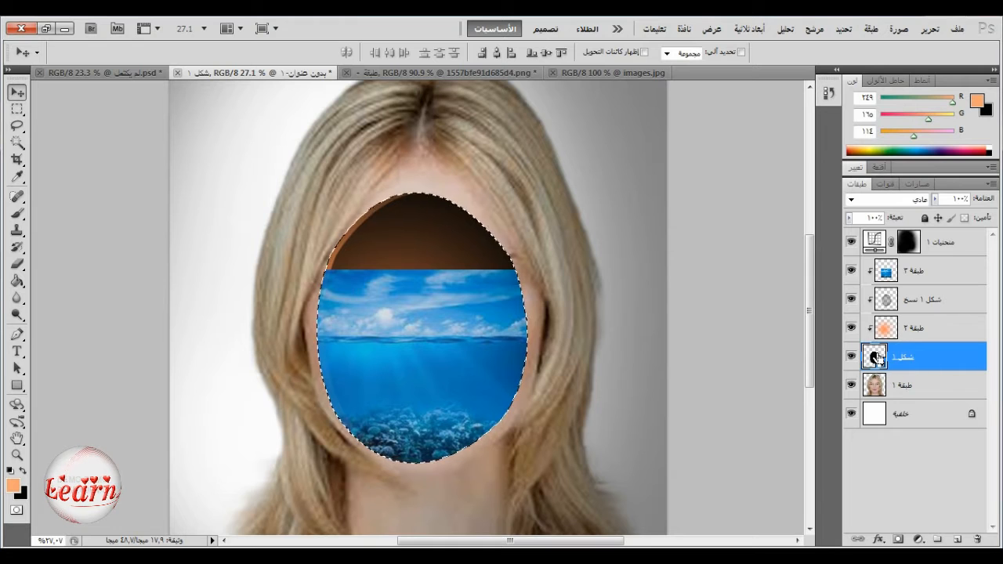
ctrl+alt+click(887, 301)
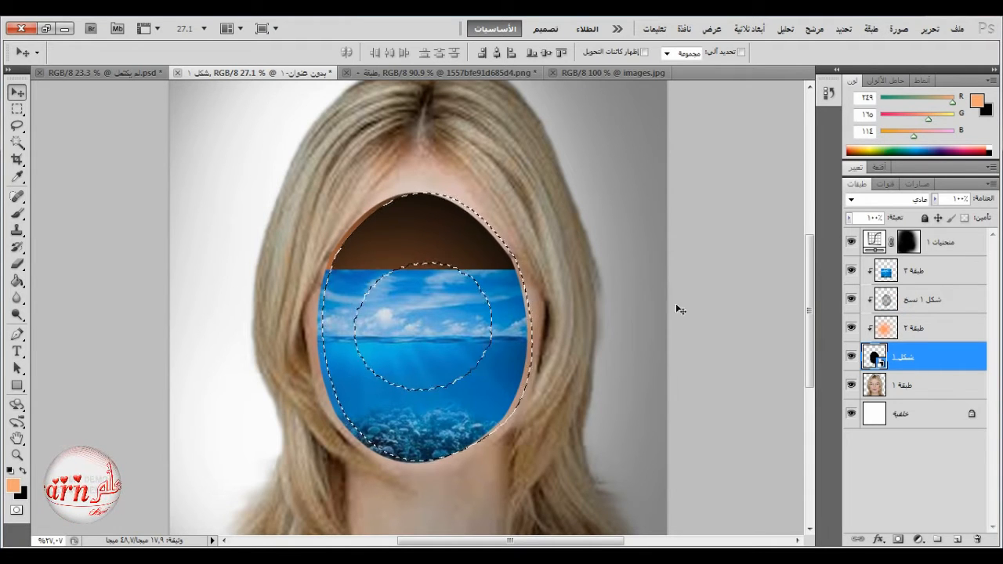
click(17, 213)
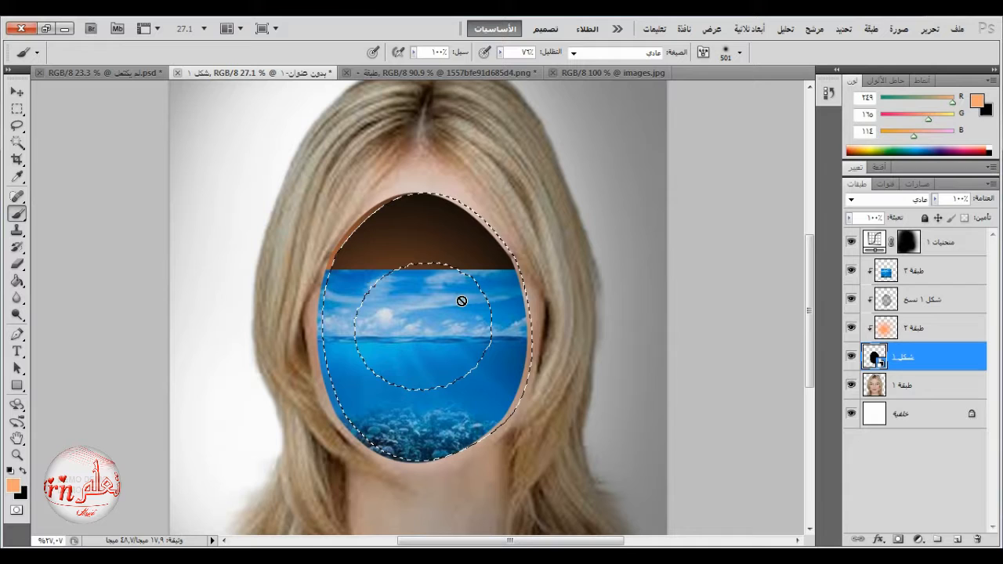
click(885, 276)
click(899, 539)
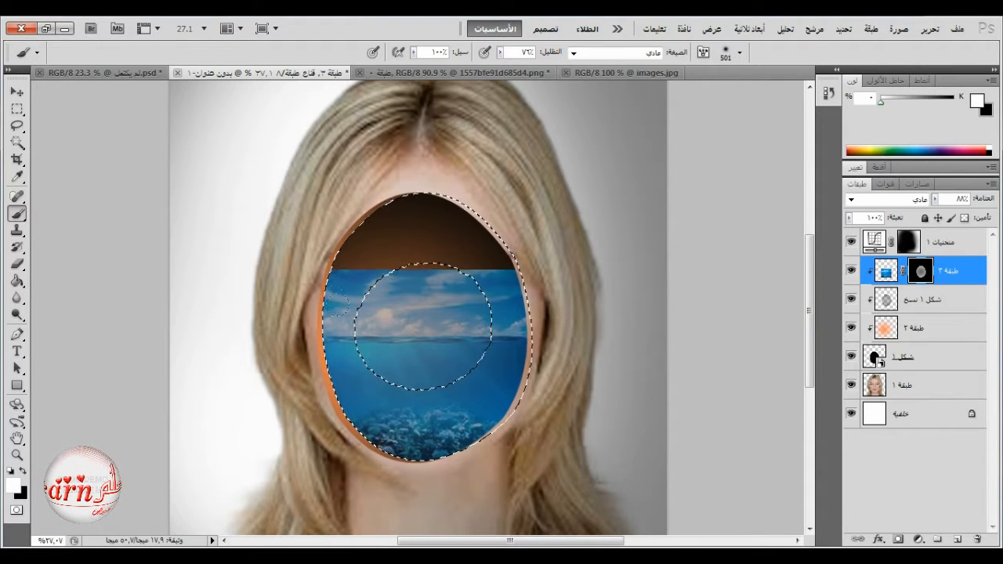
- Paint the sea layer's mask white inside the oval selection with a 1418 px brush at 100% opacity, and clear the selection
right_click(387, 320)
drag(600, 351, 620, 353)
drag(499, 52, 556, 76)
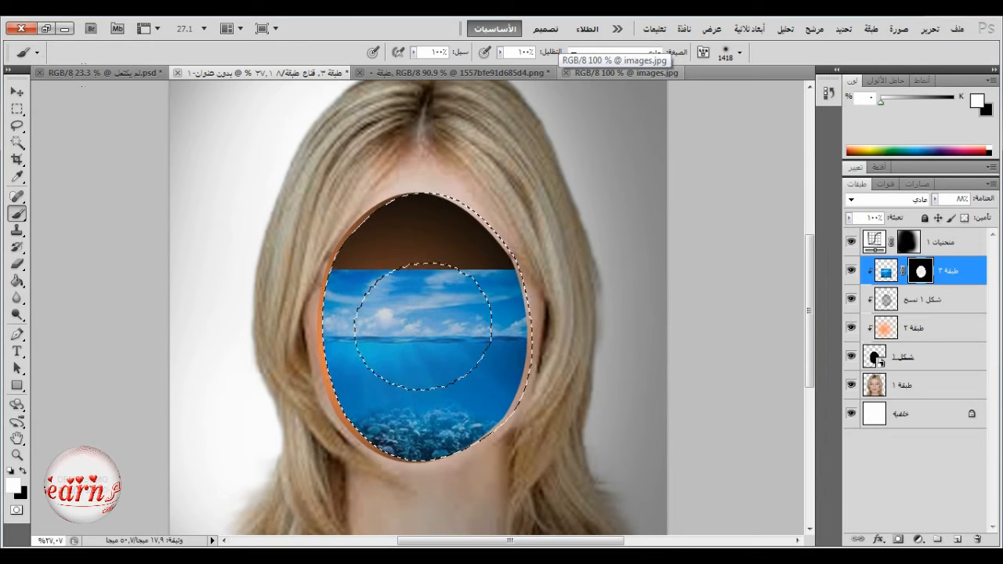
click(17, 107)
key(ctrl+d)
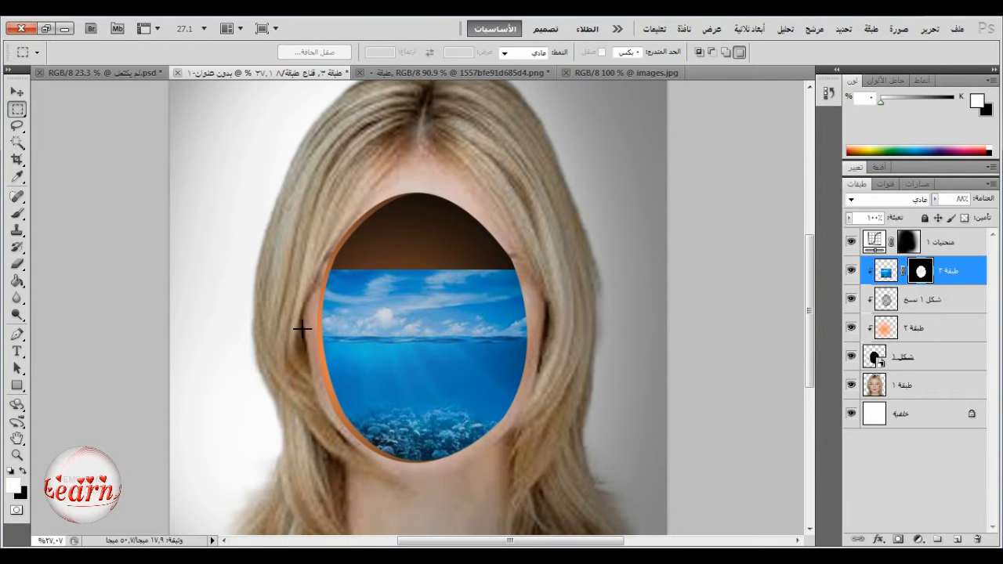
- Trace a pen path along the waterline and around the sky area of the sea picture, and convert it to a selection
scroll(395, 423, up, 5)
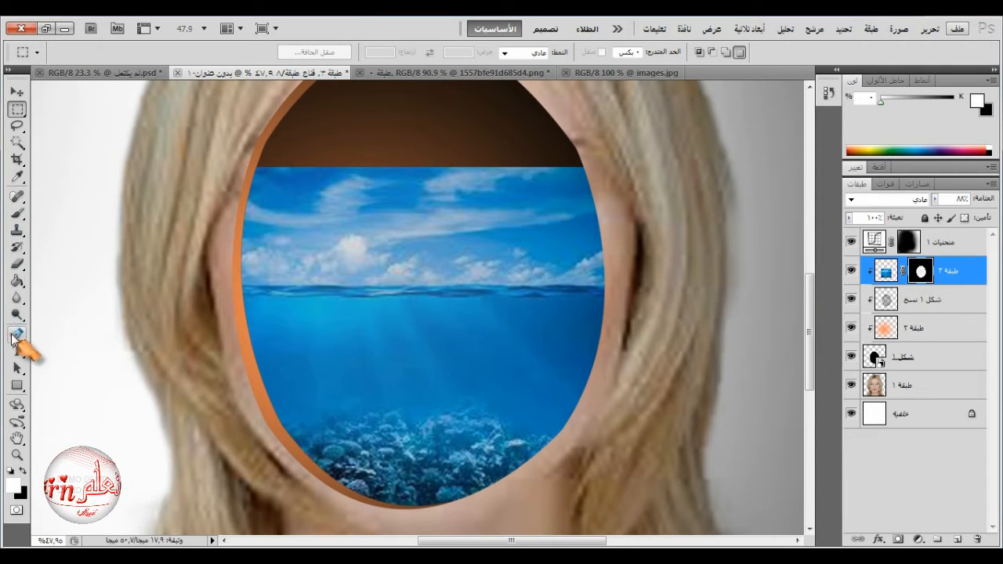
click(16, 335)
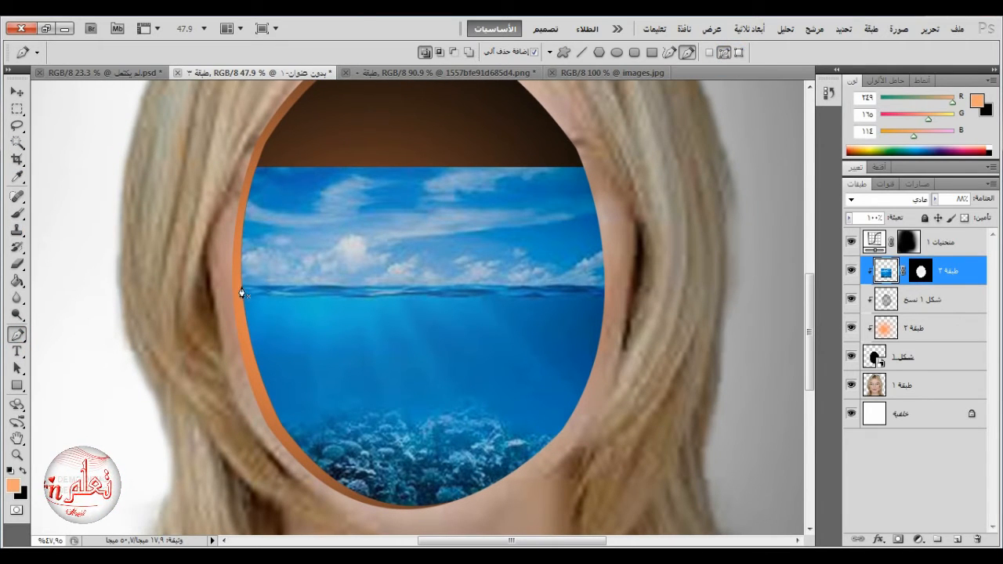
scroll(250, 297, up, 3)
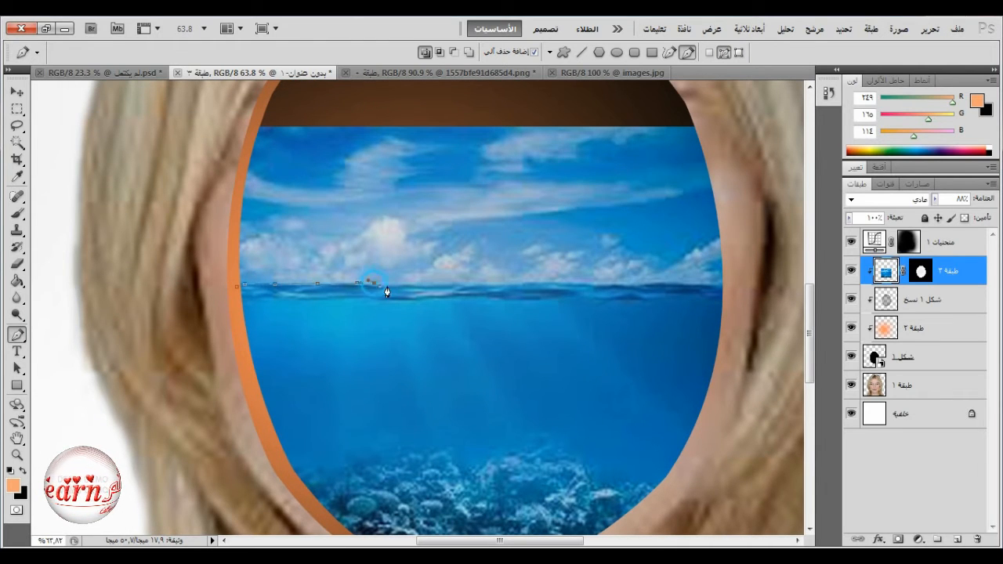
click(546, 284)
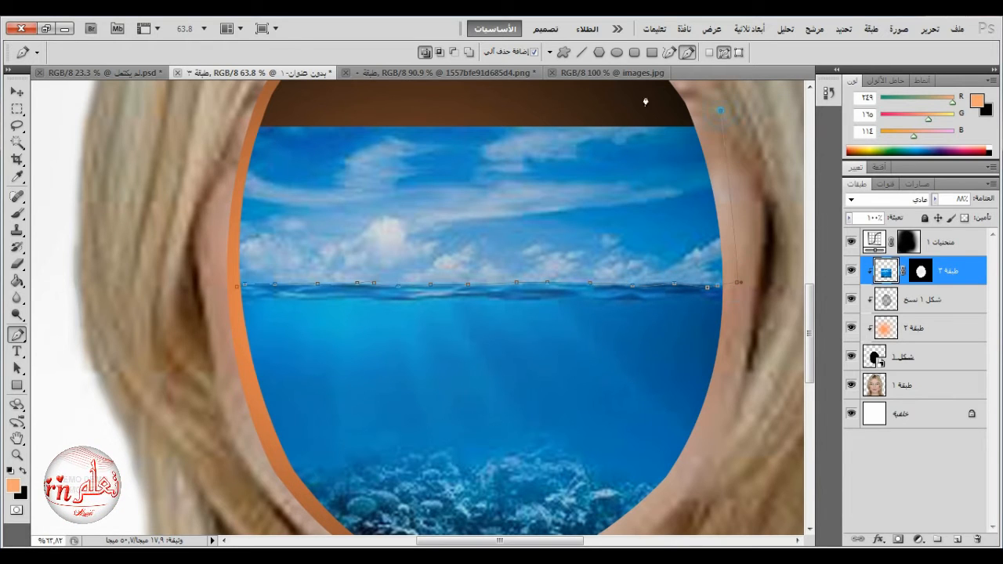
click(611, 100)
click(198, 101)
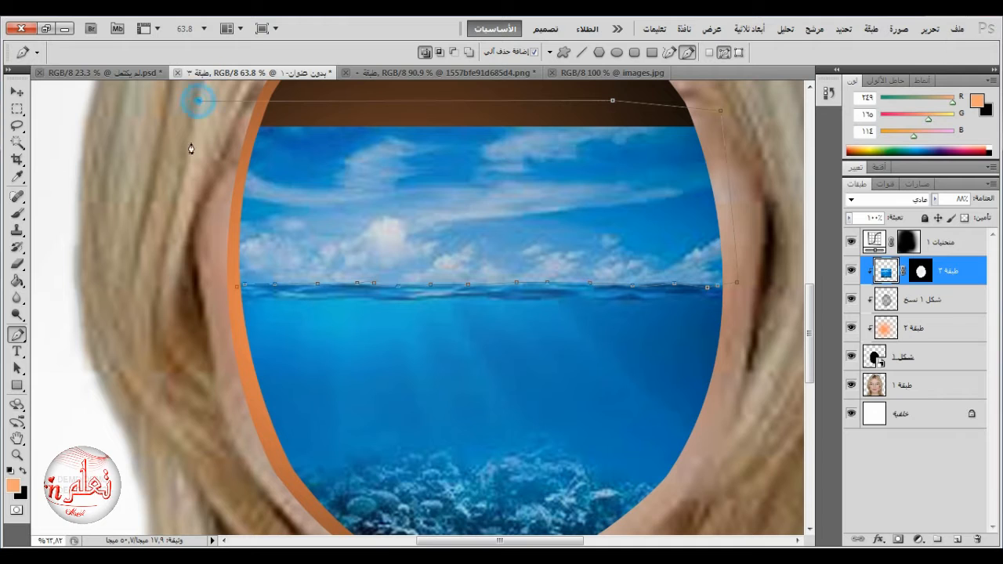
right_click(382, 239)
click(361, 310)
click(433, 170)
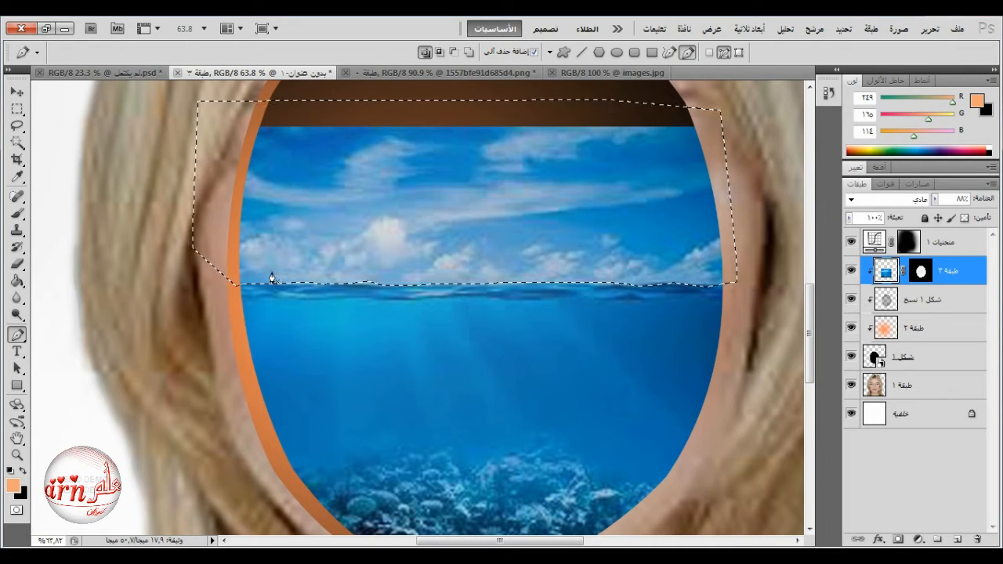
- Paint black within the selection on the sea layer's mask to hide the sky above the waterline, and clear the selection
click(16, 212)
click(921, 271)
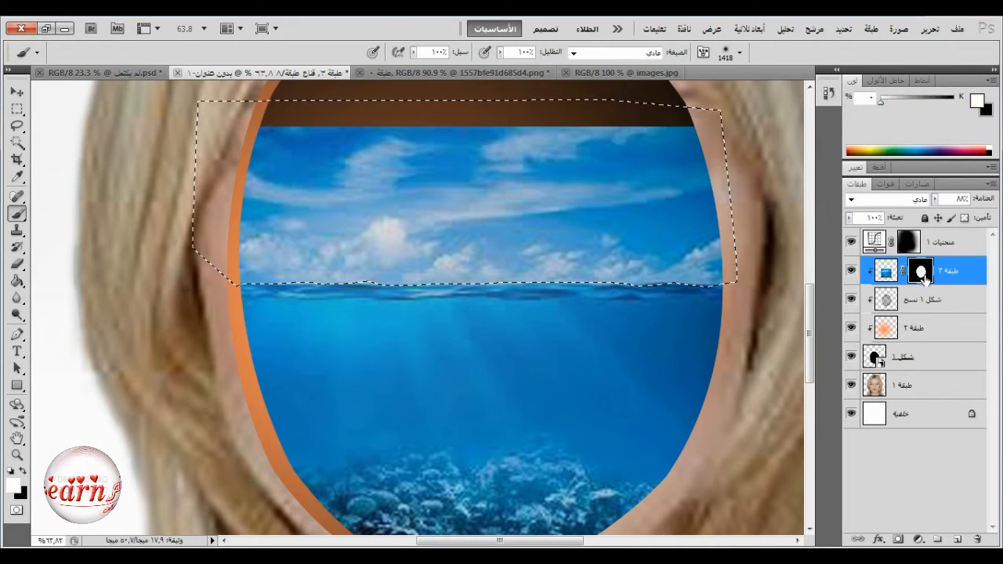
key(x)
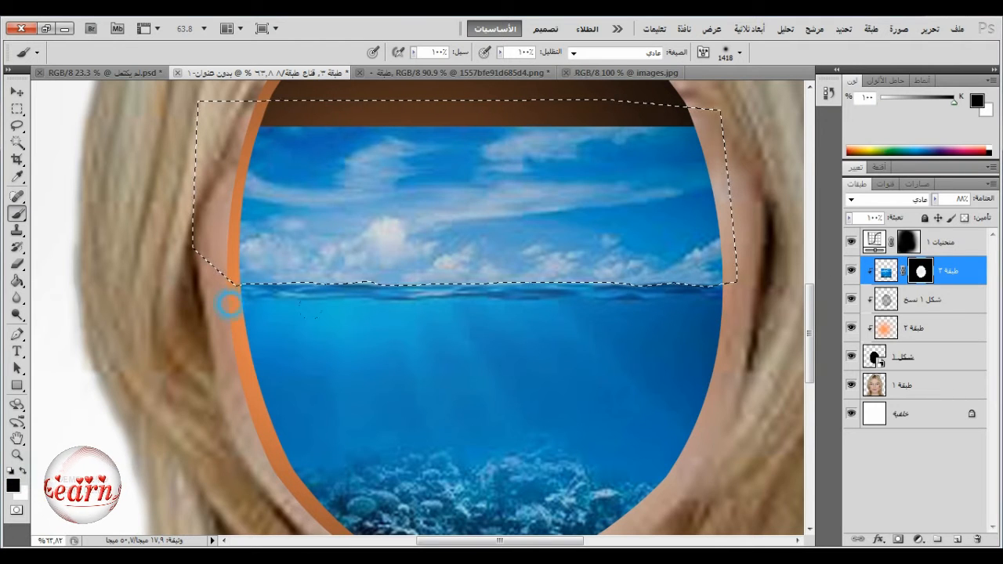
mouse_move(228, 305)
mouse_down()
mouse_move(509, 196)
mouse_move(690, 141)
mouse_up()
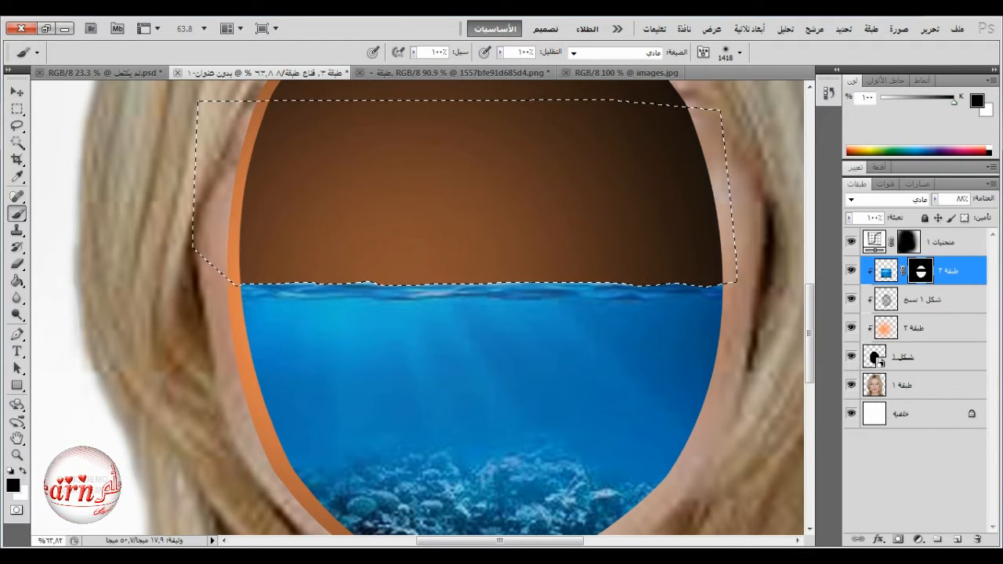
scroll(453, 219, down, 4)
right_click(496, 229)
click(738, 272)
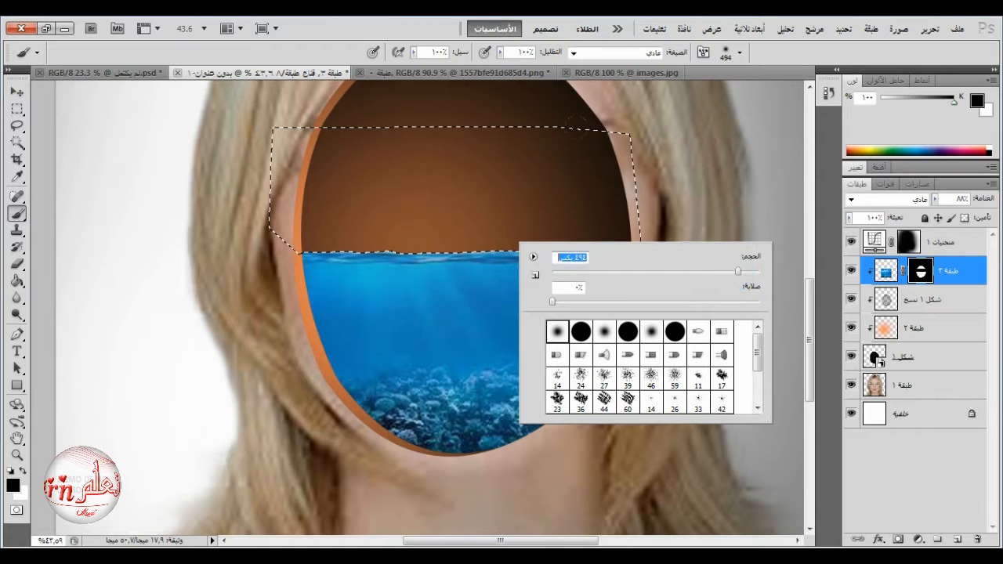
key(Return)
click(17, 109)
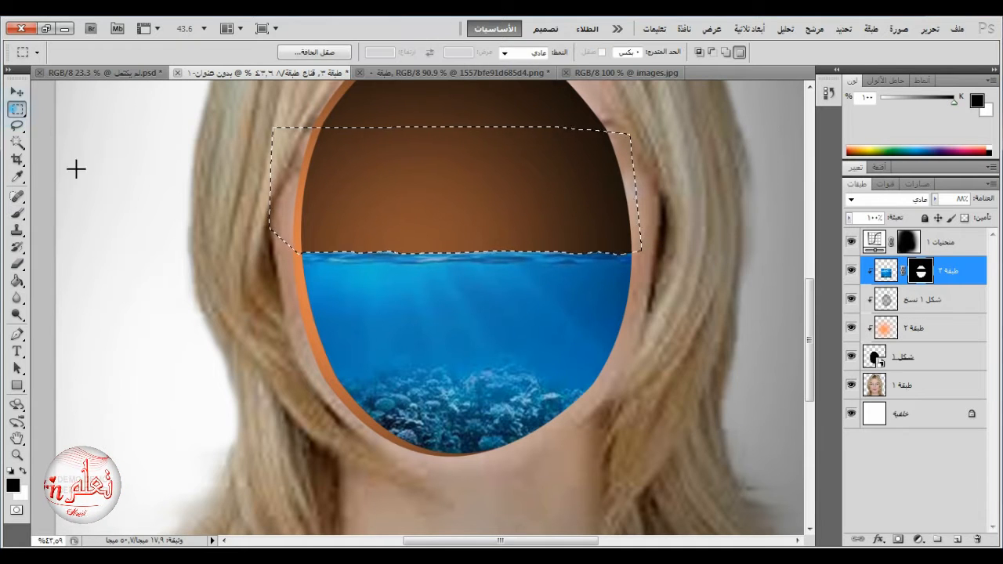
click(75, 168)
scroll(339, 245, down, 1)
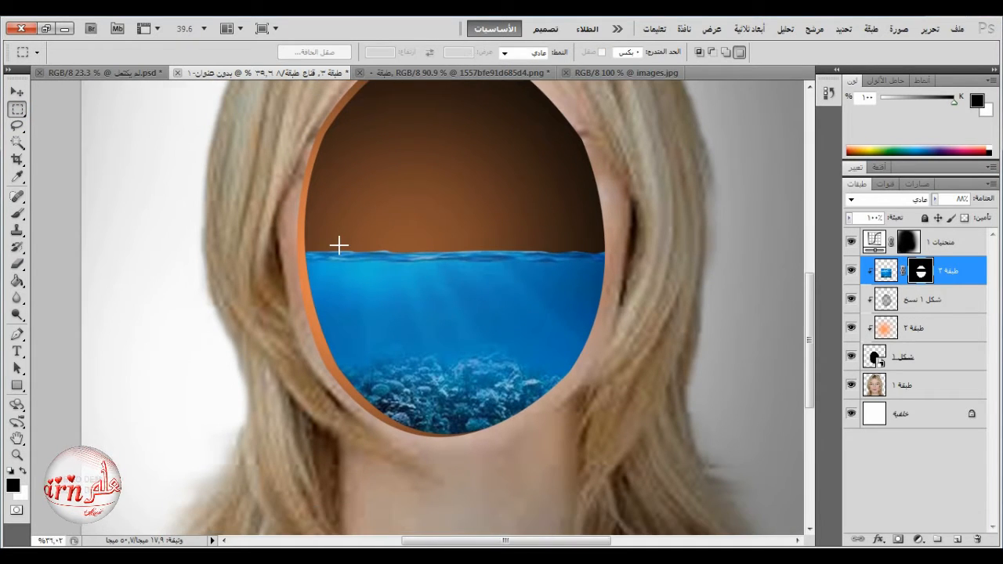
scroll(338, 246, down, 2)
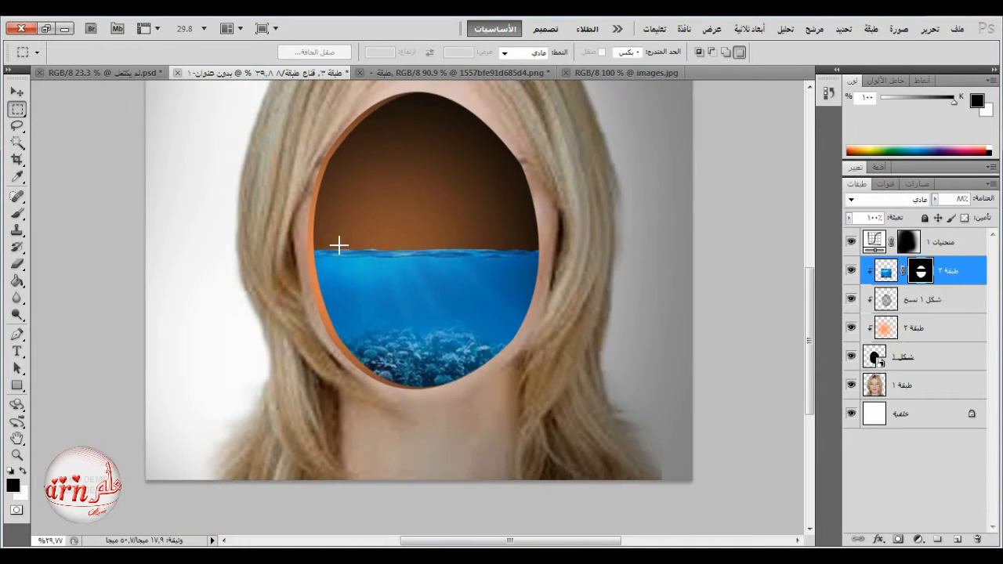
- Close images.jpg and bring the barrel layer from 1557bfe91d685d4.png into the portrait document, over the middle of the waterline
click(598, 74)
click(566, 73)
click(512, 74)
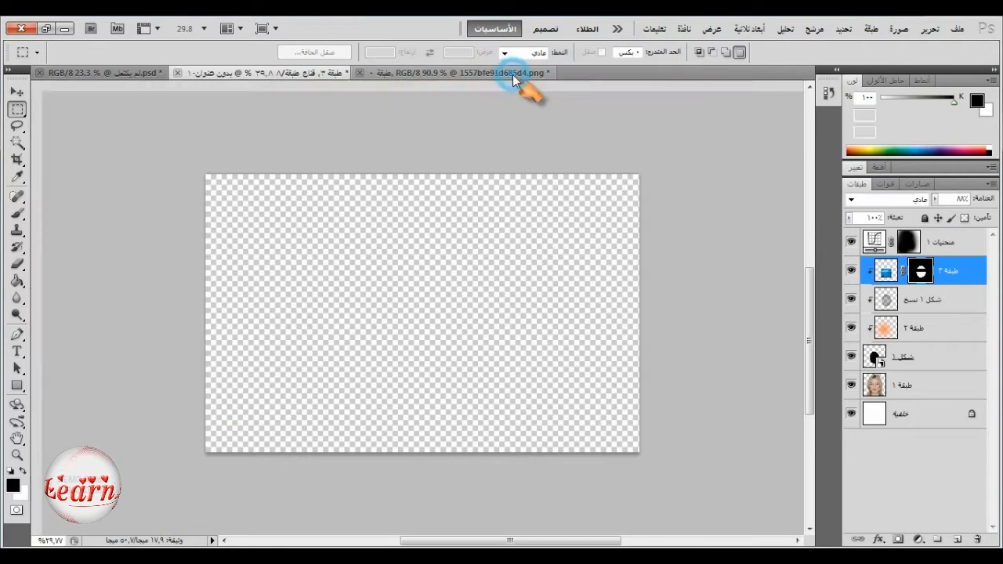
click(850, 323)
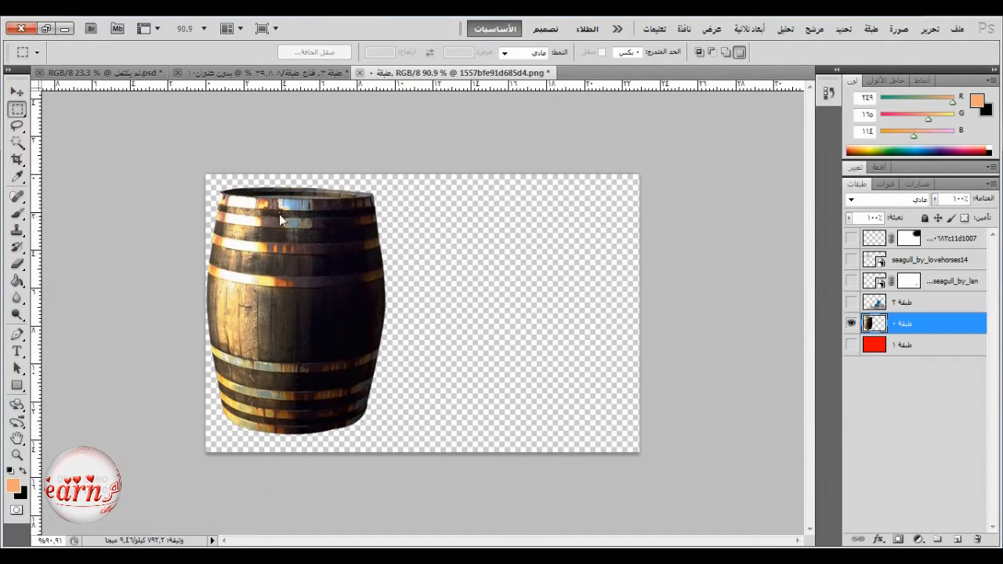
click(16, 93)
drag(288, 227, 416, 232)
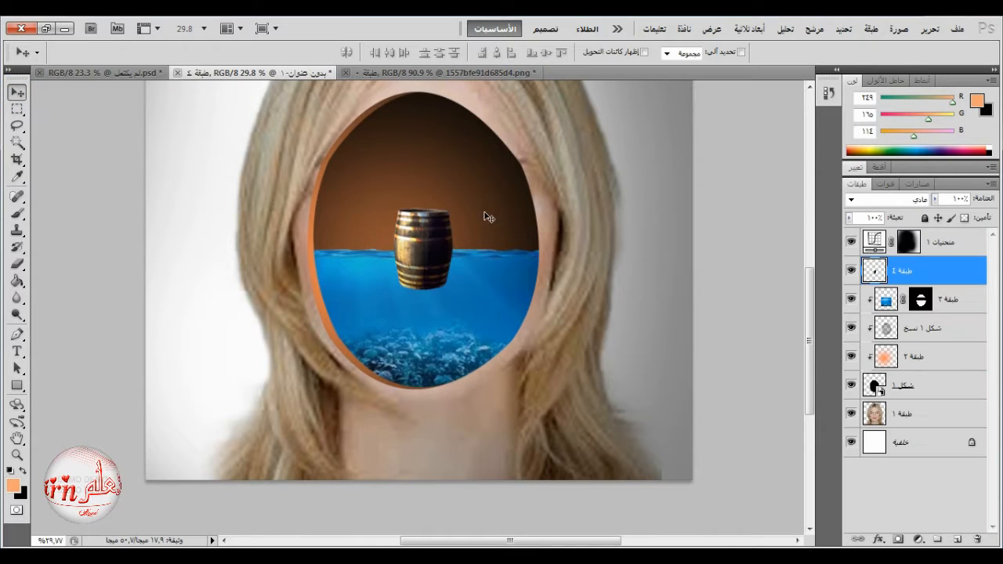
- Rotate the barrel about 77° so it lies on its side, and lower its layer opacity to 51%
click(929, 29)
click(764, 296)
drag(510, 162, 538, 345)
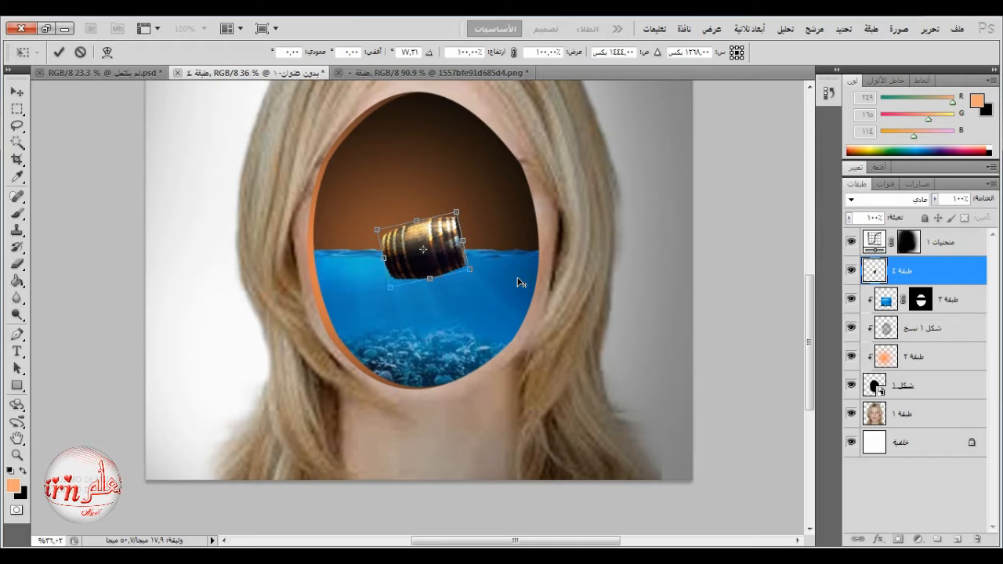
scroll(517, 282, up, 3)
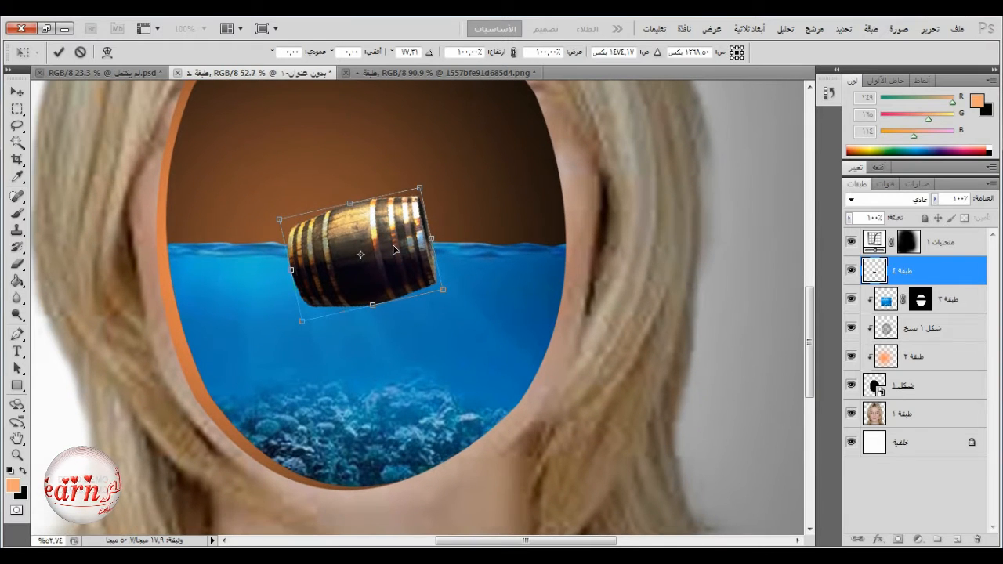
click(934, 199)
drag(932, 213, 898, 213)
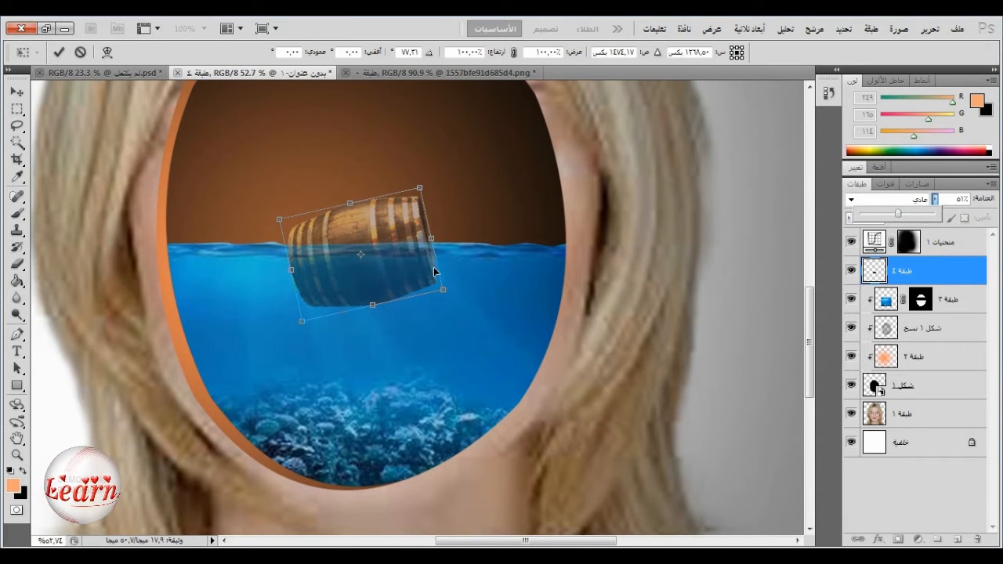
- Scale the barrel proportionally to about 110%, set its rotation to about 75.7°, nudge it slightly down and apply the transformation
click(513, 52)
drag(421, 189, 438, 176)
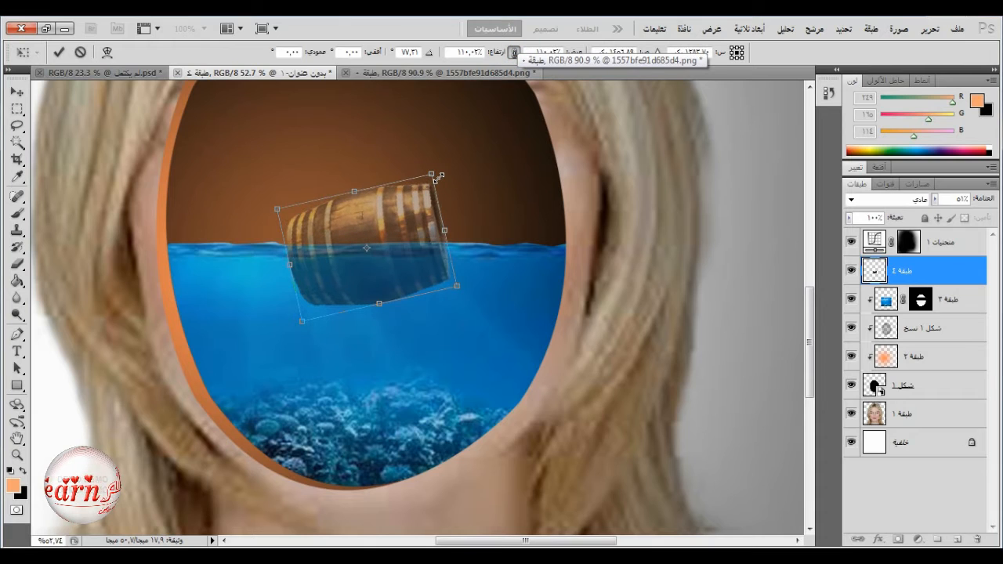
drag(495, 205, 492, 203)
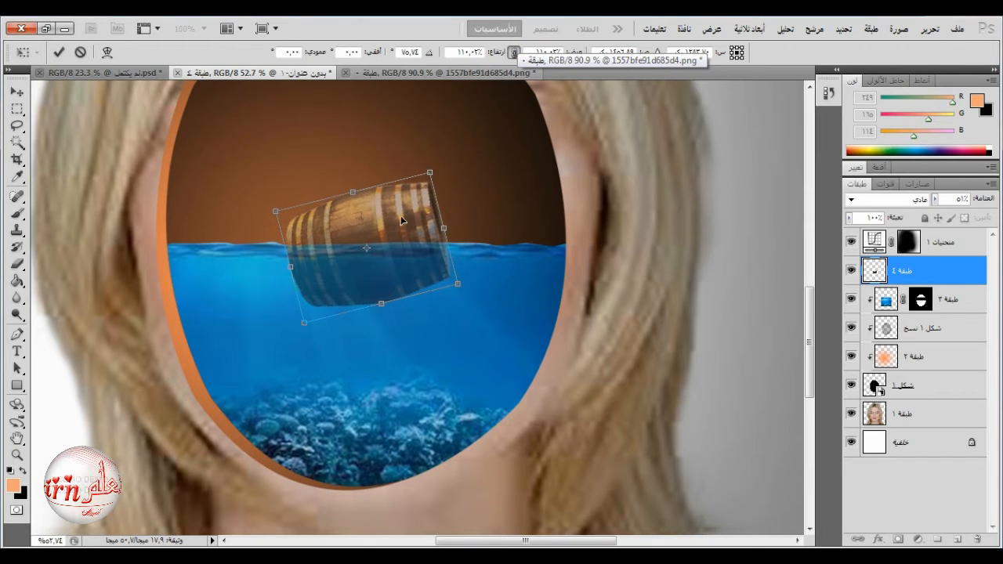
drag(400, 215, 395, 222)
click(58, 52)
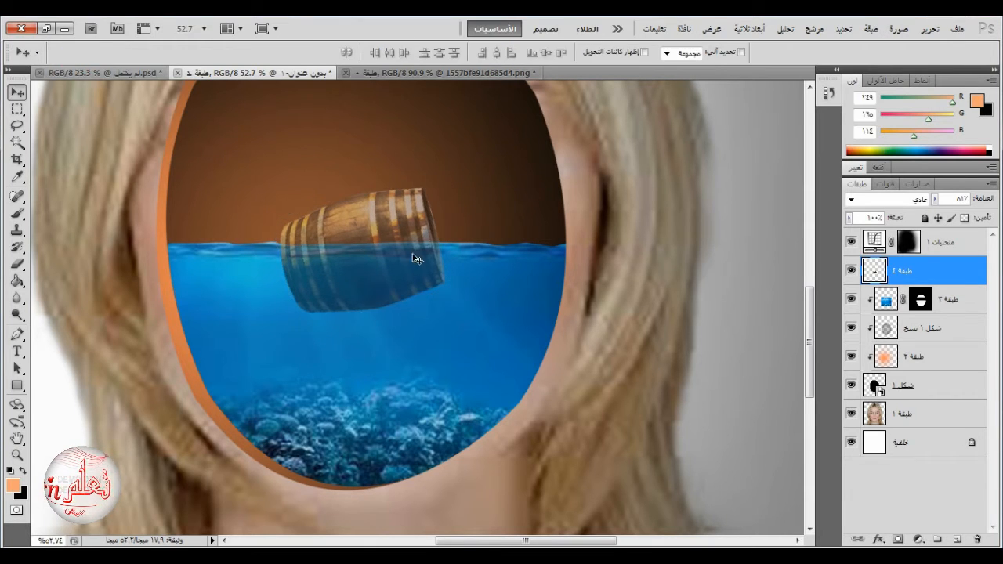
- Add a layer mask to the barrel layer and paint along the waterline with a soft 35 px black brush to hide that strip
scroll(315, 274, up, 2)
scroll(320, 271, up, 2)
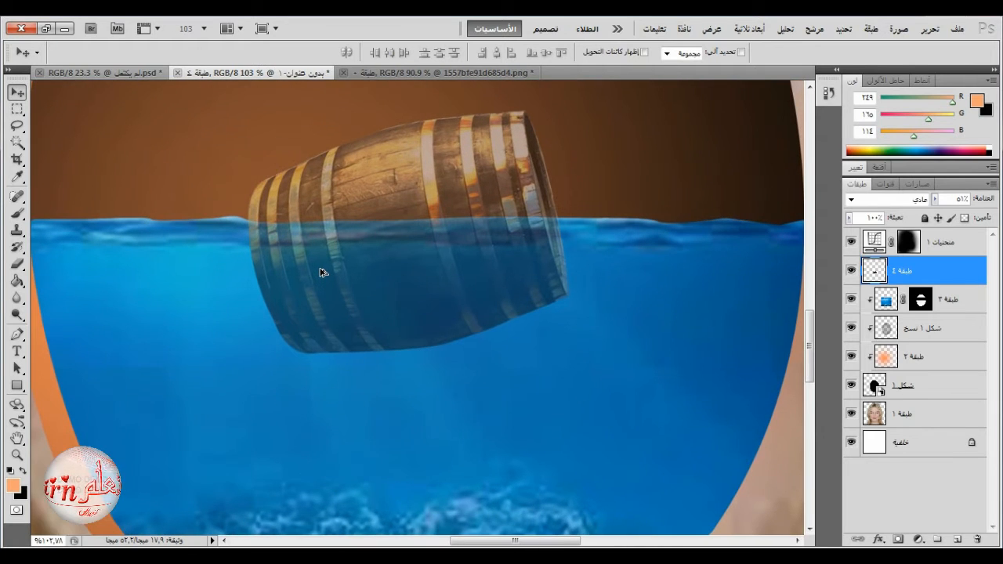
click(898, 539)
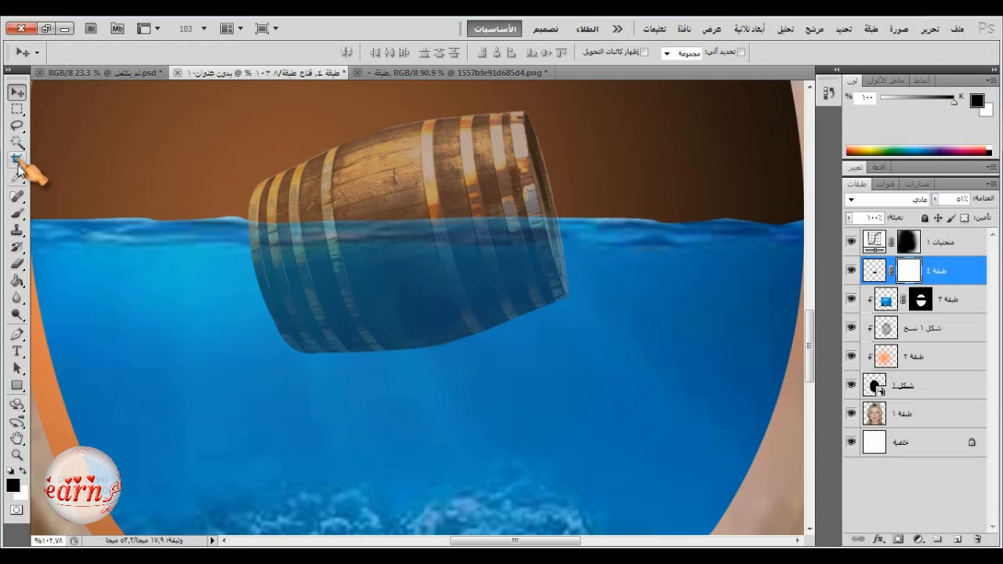
click(18, 213)
right_click(447, 220)
drag(546, 259, 521, 258)
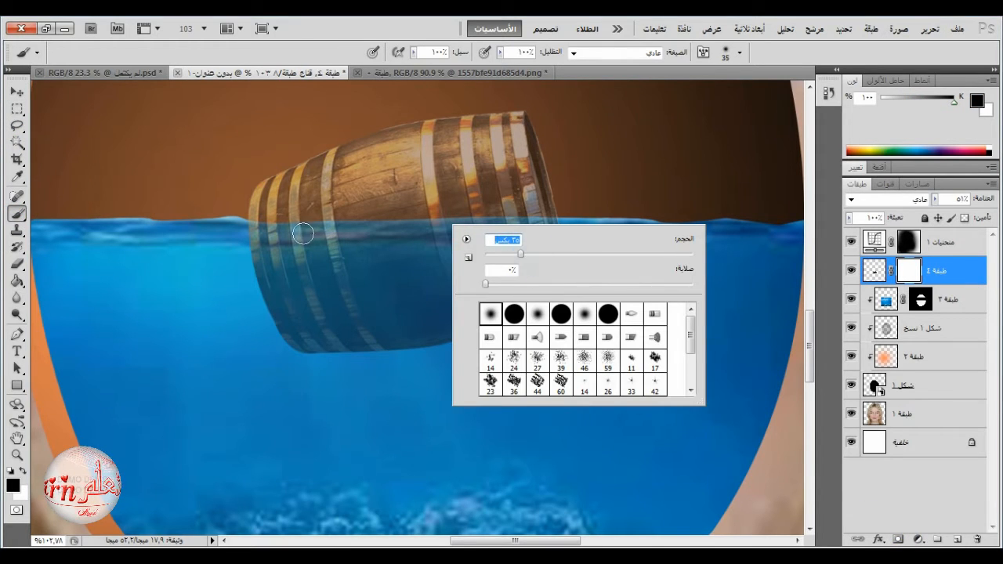
click(261, 234)
mouse_move(260, 233)
mouse_down()
mouse_move(360, 242)
mouse_move(377, 229)
mouse_move(521, 229)
mouse_up()
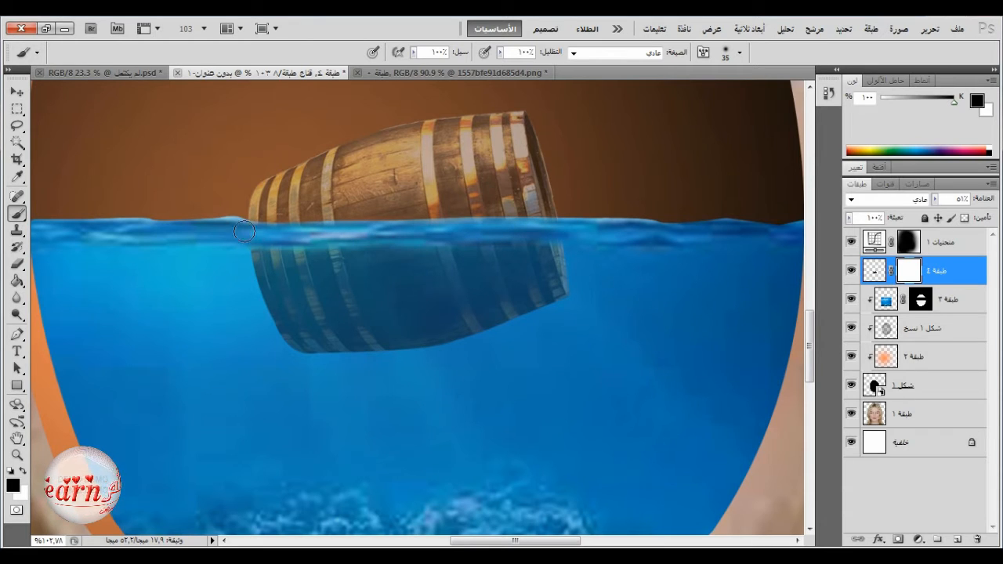
- Set the barrel layer's opacity to 100% and mask out a little more of the barrel just below the waterline
click(934, 198)
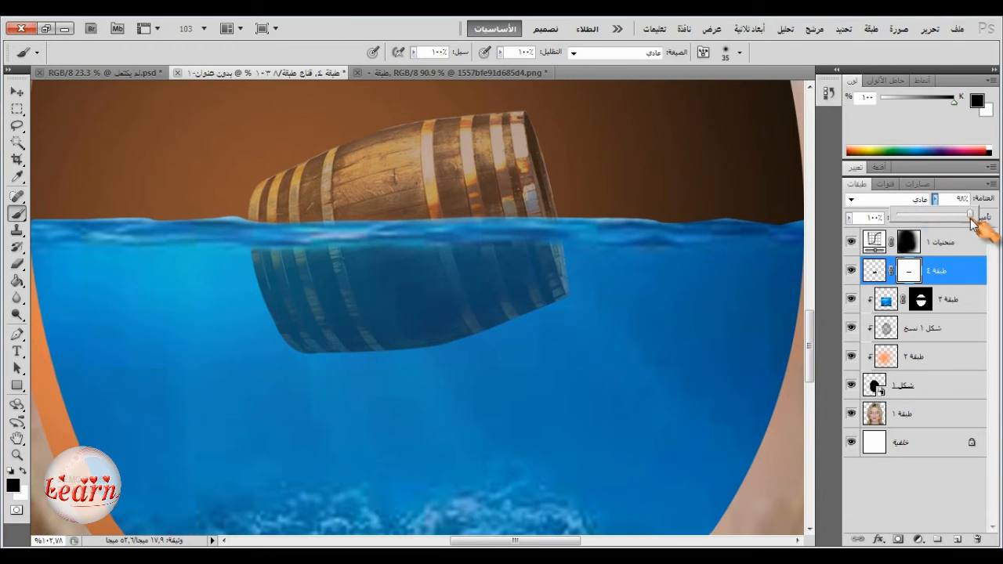
drag(934, 213, 999, 223)
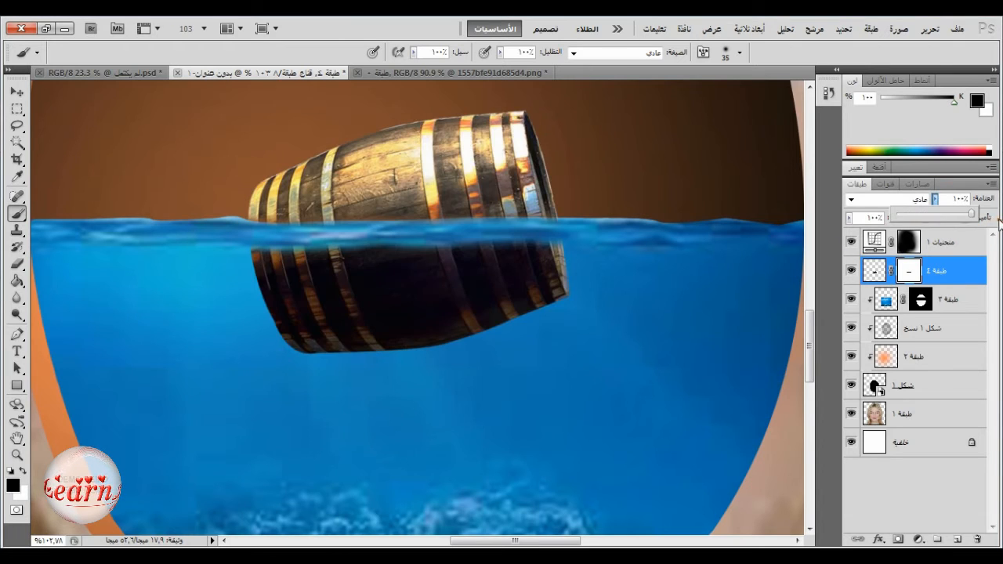
click(244, 230)
mouse_move(298, 241)
mouse_down()
mouse_move(383, 246)
mouse_move(463, 235)
mouse_move(557, 248)
mouse_move(562, 237)
mouse_move(223, 239)
mouse_up()
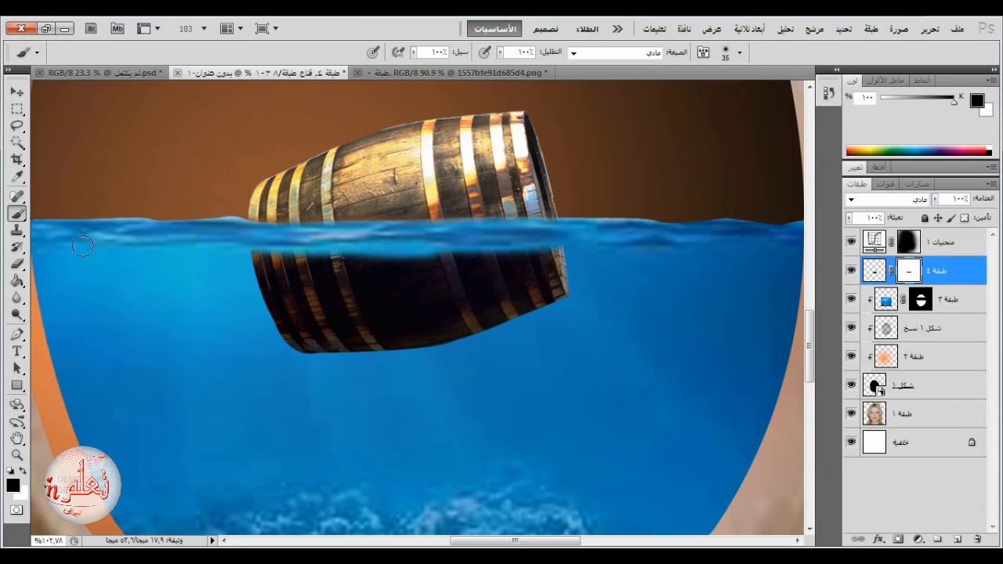
- Fade the submerged part of the barrel on its mask using a soft 218 px black brush at 12% opacity
mouse_move(499, 52)
mouse_down()
mouse_move(459, 81)
mouse_move(449, 105)
mouse_move(475, 273)
mouse_up()
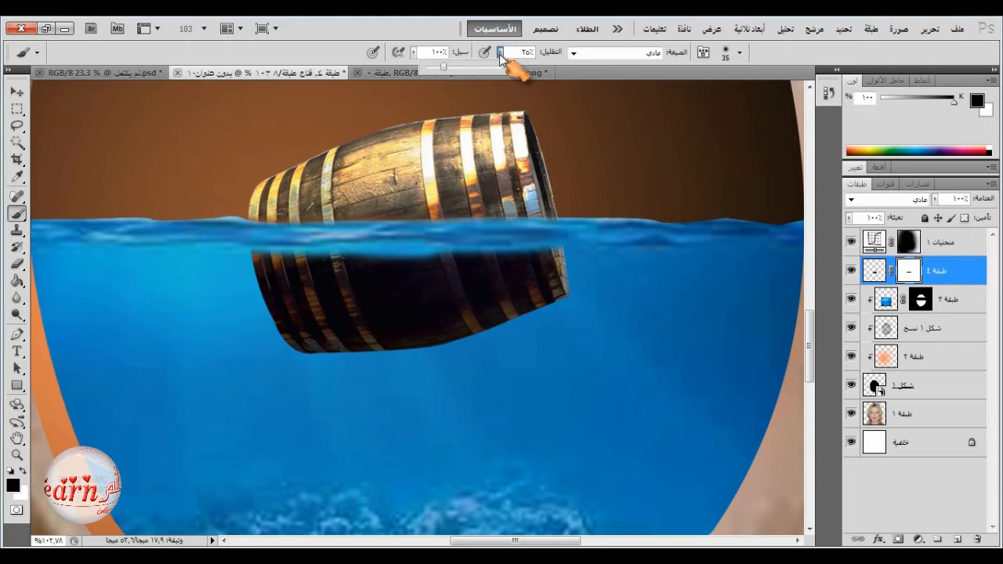
click(501, 52)
drag(500, 52, 490, 66)
right_click(423, 256)
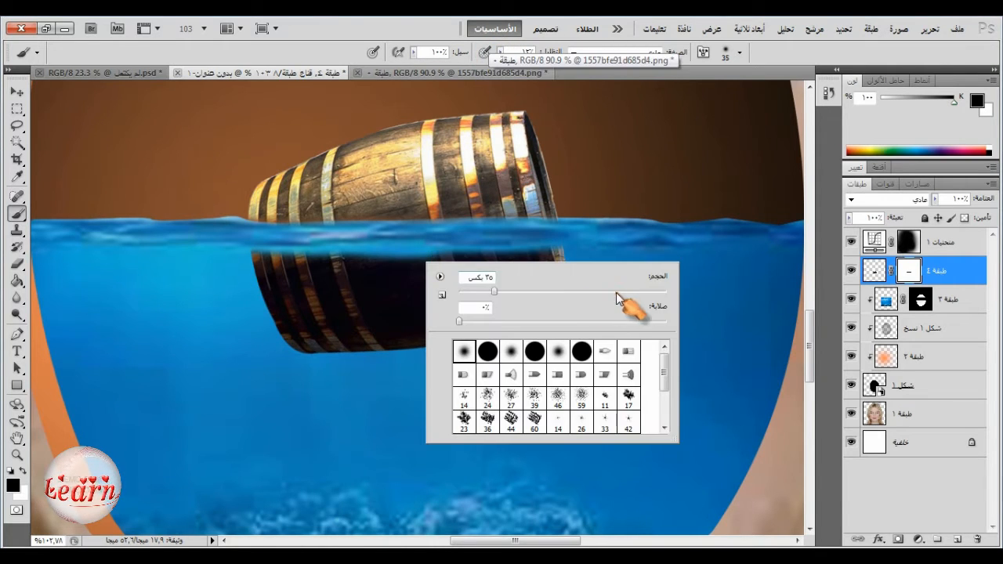
click(615, 294)
mouse_move(257, 306)
mouse_down()
mouse_move(375, 309)
mouse_move(433, 327)
mouse_up()
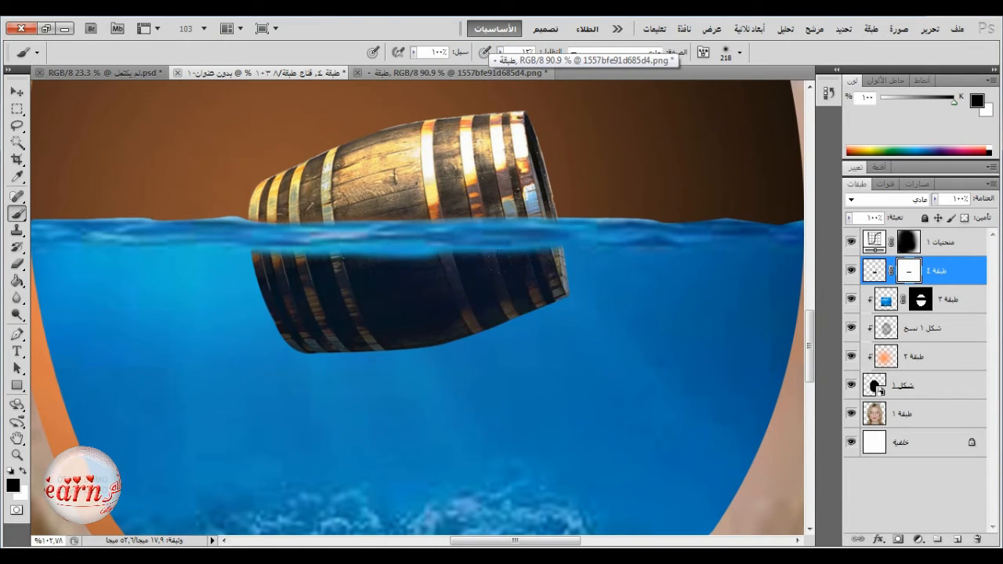
drag(170, 254, 519, 256)
mouse_move(131, 295)
mouse_down()
mouse_move(220, 308)
mouse_move(104, 325)
mouse_up()
drag(187, 255, 537, 298)
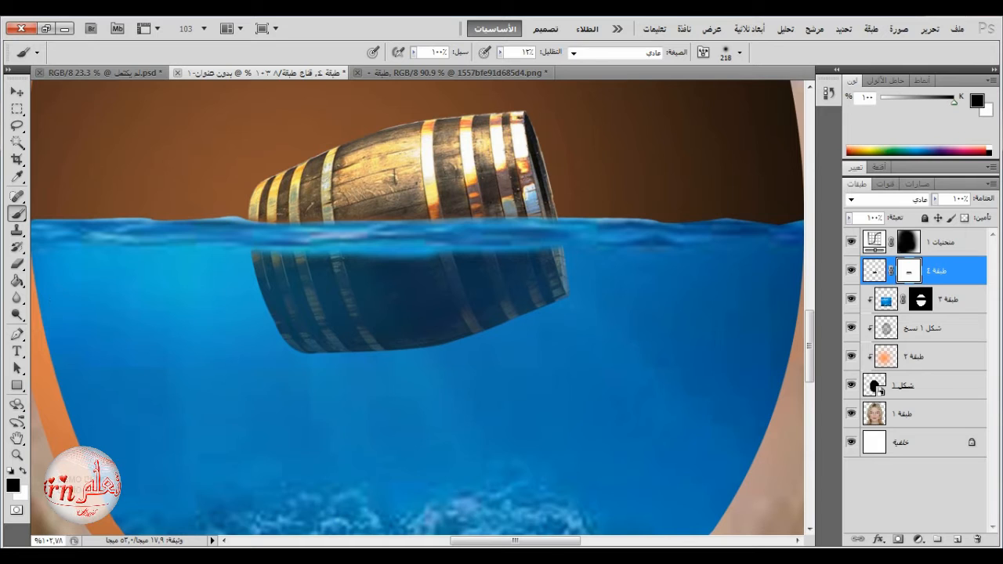
- Bring back some of the barrel just below the waterline on its mask using a soft 27 px white brush at 13% opacity
key(x)
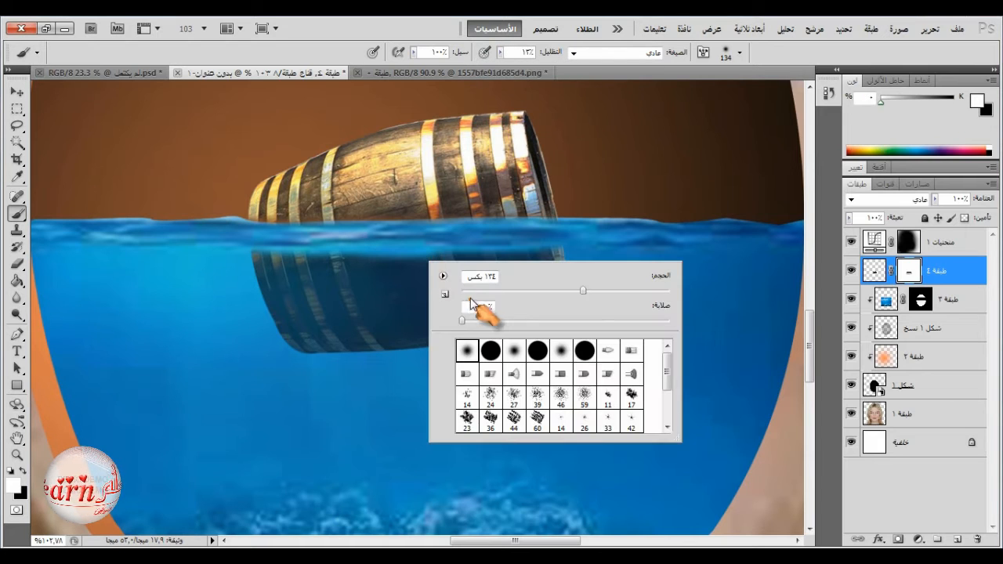
right_click(475, 309)
drag(297, 253, 383, 256)
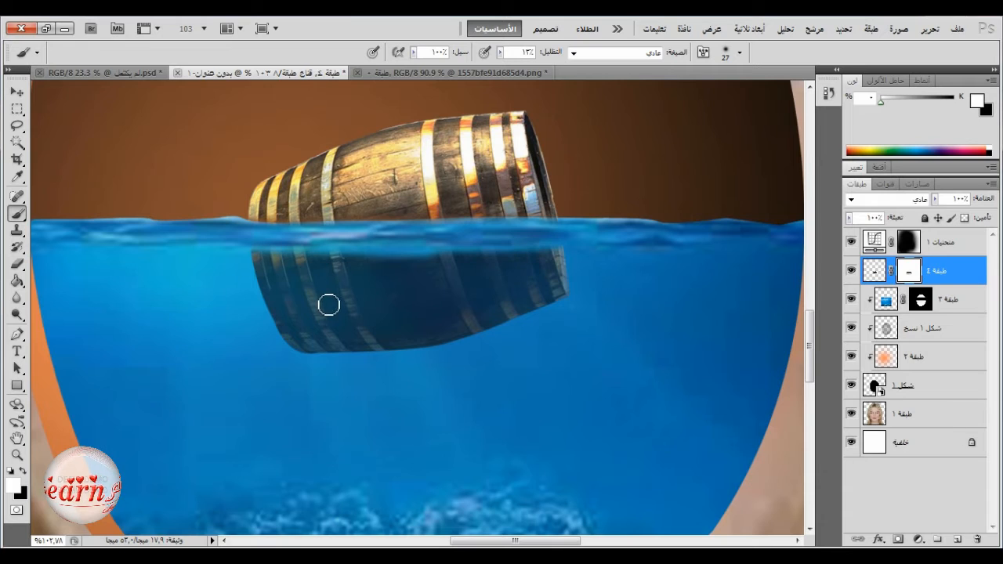
scroll(356, 337, down, 6)
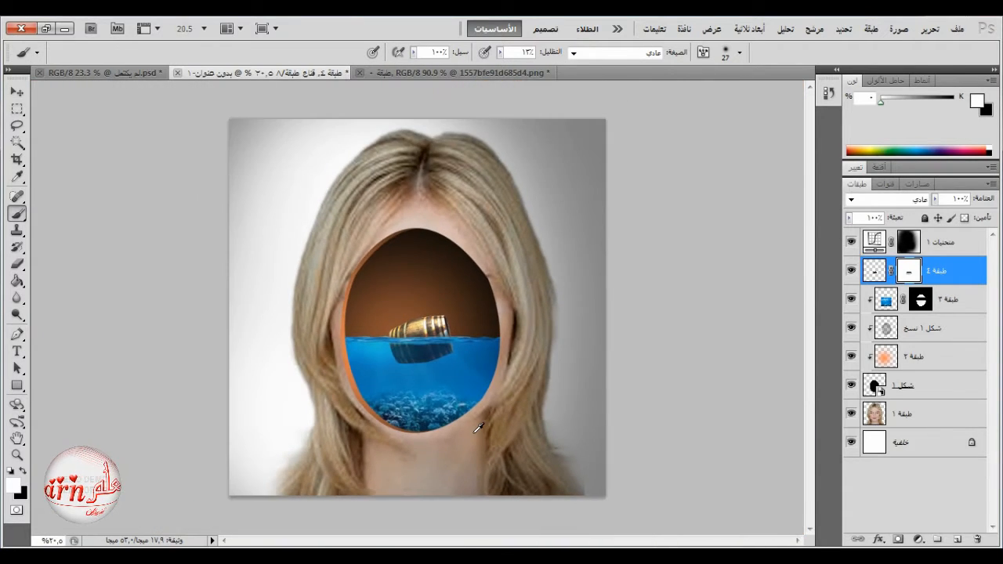
scroll(364, 352, up, 4)
scroll(427, 340, down, 2)
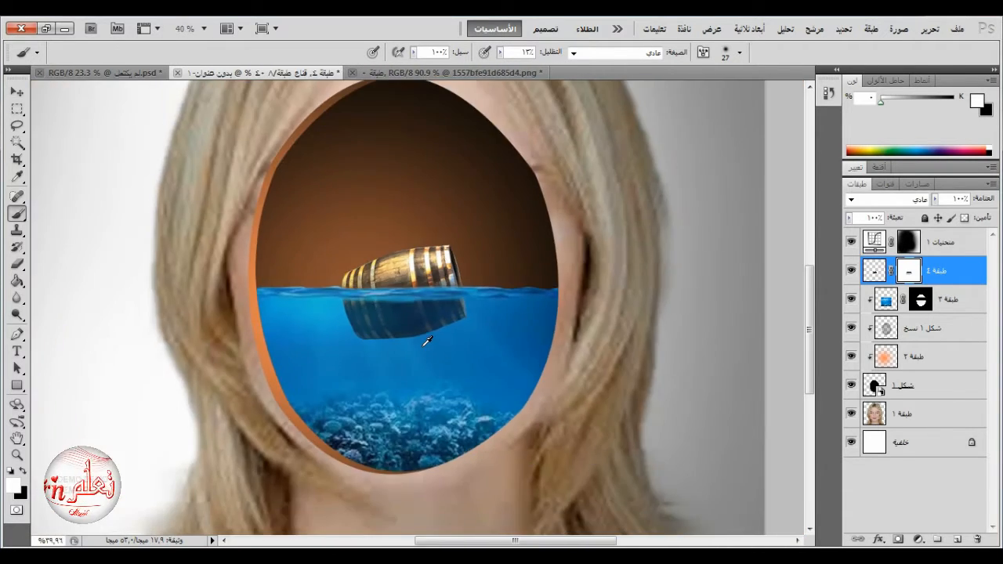
- Switch to the water wave picture 4 in Windows Photo Viewer and open it in Adobe Photoshop CS5
mouse_move(536, 540)
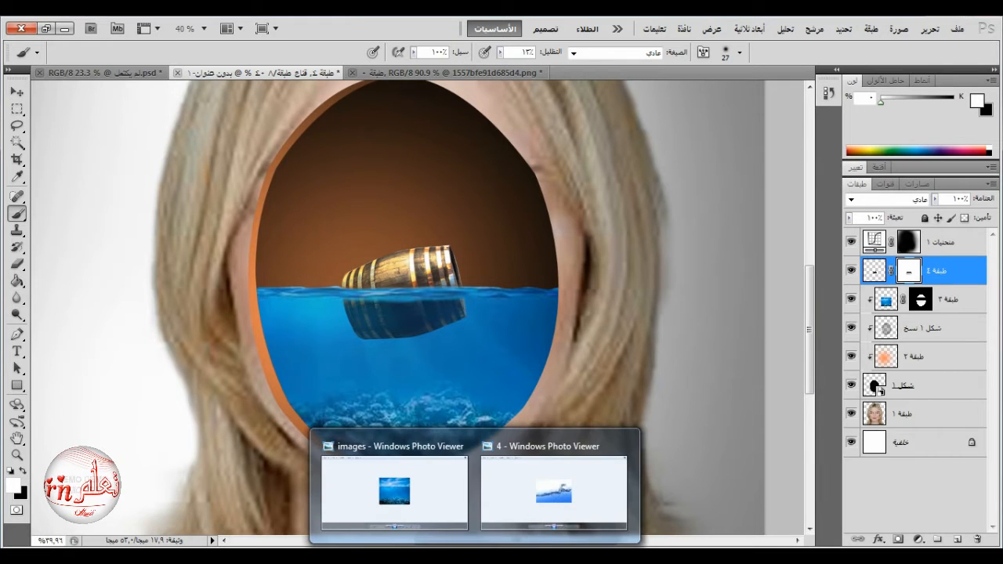
click(550, 493)
right_click(460, 352)
mouse_move(520, 354)
click(656, 387)
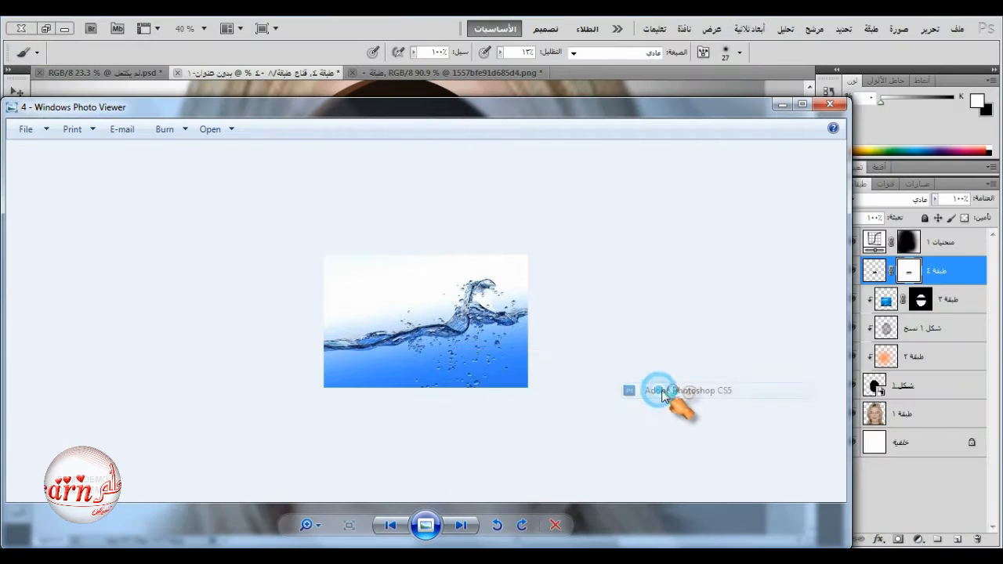
- Duplicate the wave picture's background layer and hide the original
scroll(429, 366, up, 3)
drag(901, 238, 958, 539)
click(852, 261)
- Select the white area above the wave with the Quick Selection tool, add a layer mask and invert it to keep only the water
click(16, 143)
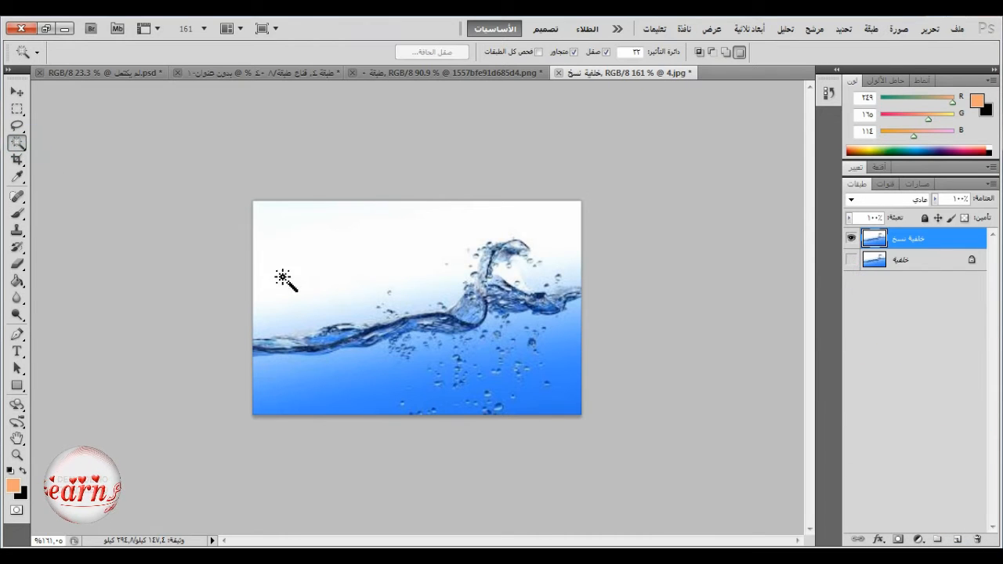
drag(284, 277, 282, 327)
shift+click(282, 330)
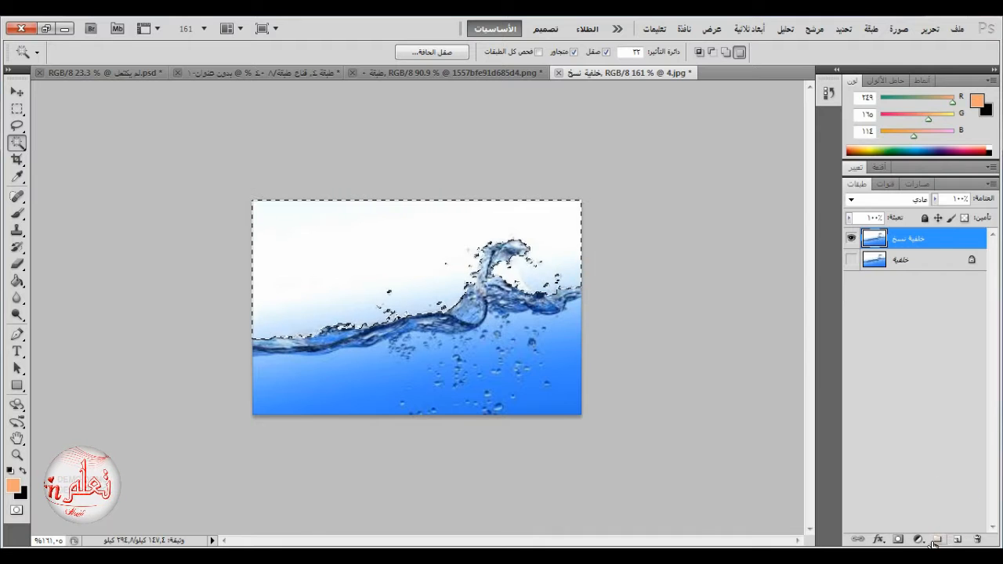
click(898, 540)
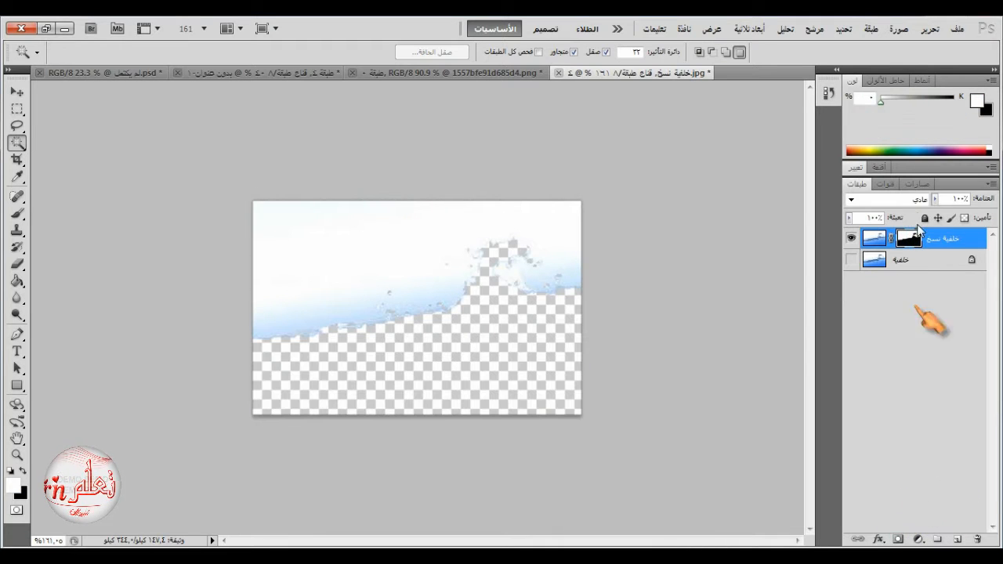
click(909, 28)
mouse_move(901, 65)
click(650, 220)
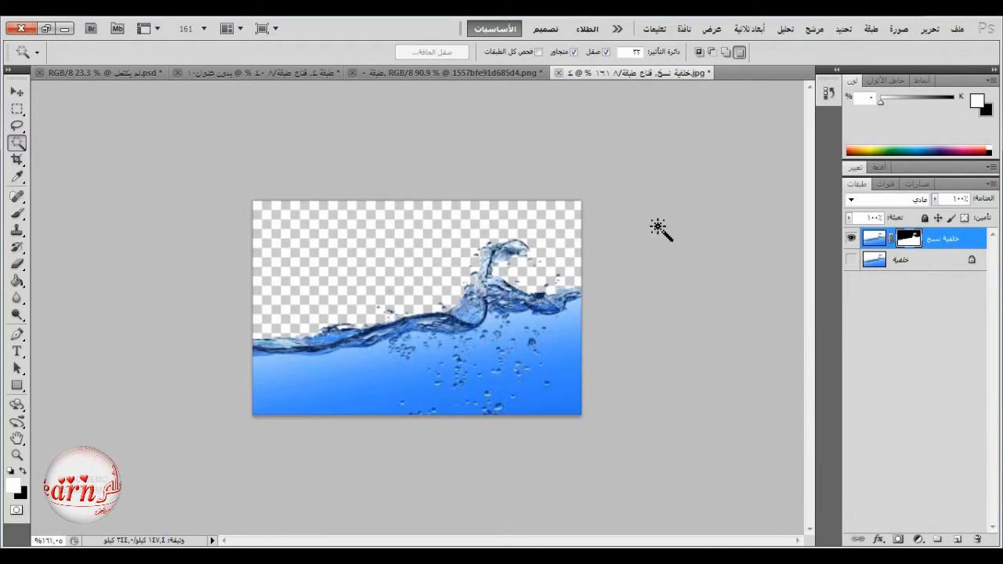
- Move the masked wave layer into the portrait document and place it over the barrel at the waterline
click(18, 93)
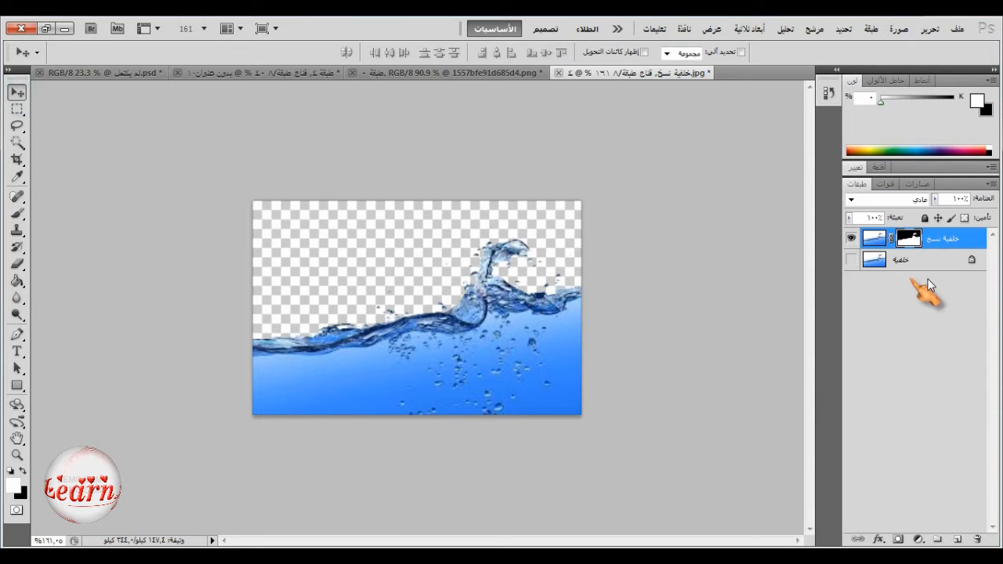
click(874, 239)
drag(452, 334, 416, 331)
scroll(416, 331, up, 5)
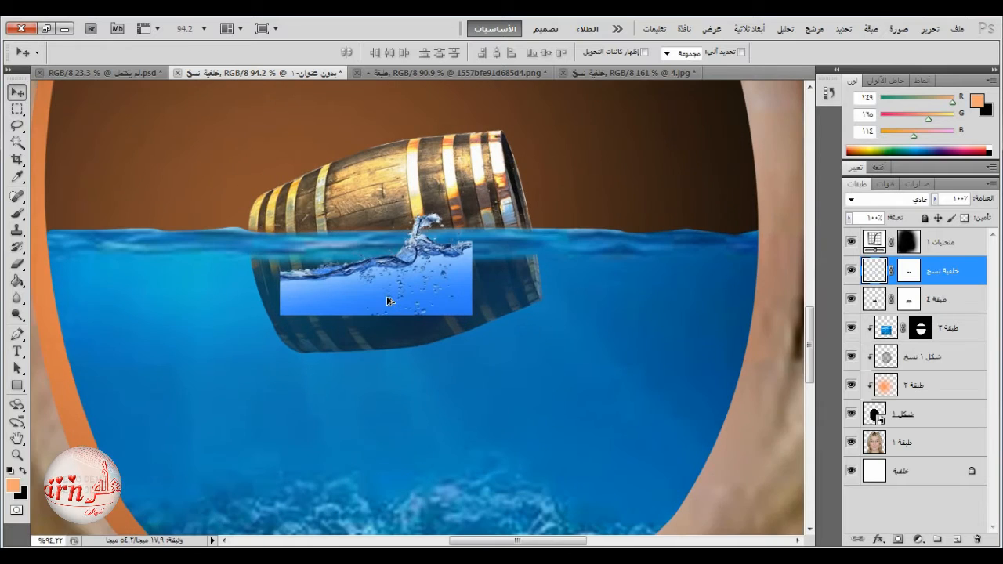
- Stretch the wave layer to 174.43% width, rotate it 4.57° along the waterline, set its opacity to 59% and apply the transformation
click(929, 28)
click(740, 298)
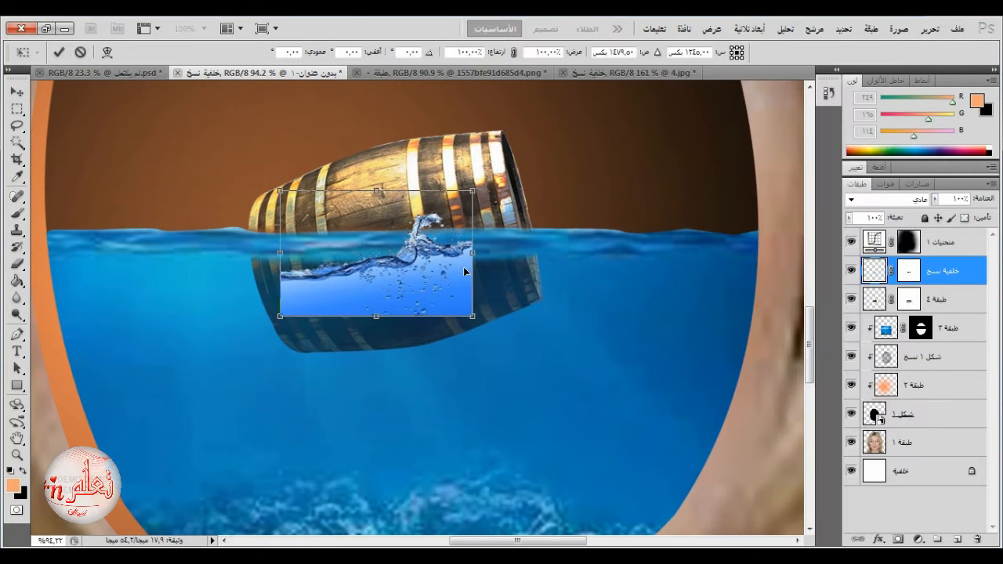
drag(471, 253, 589, 233)
drag(432, 286, 386, 268)
drag(541, 228, 591, 245)
click(936, 199)
click(906, 216)
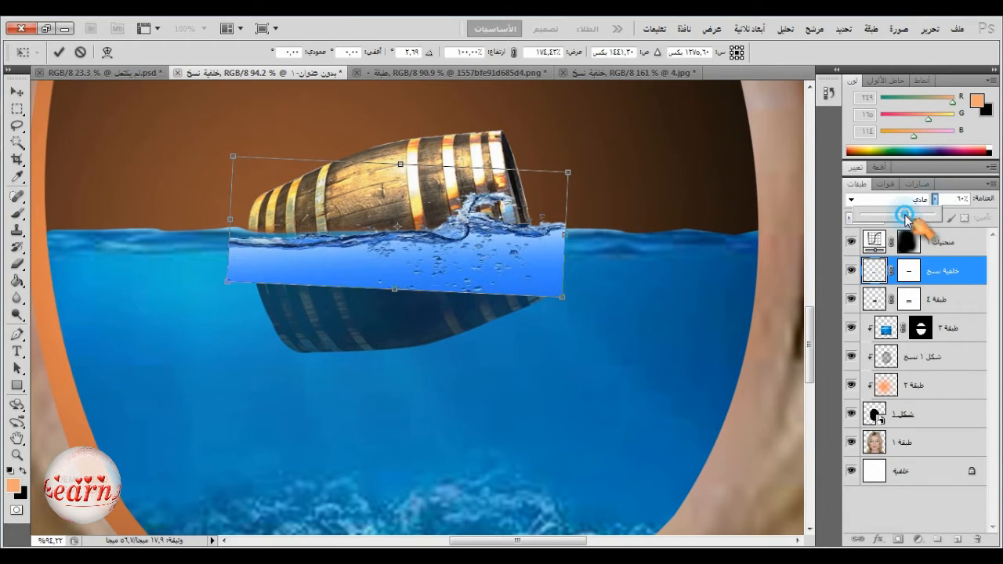
click(905, 216)
click(589, 268)
drag(588, 268, 591, 273)
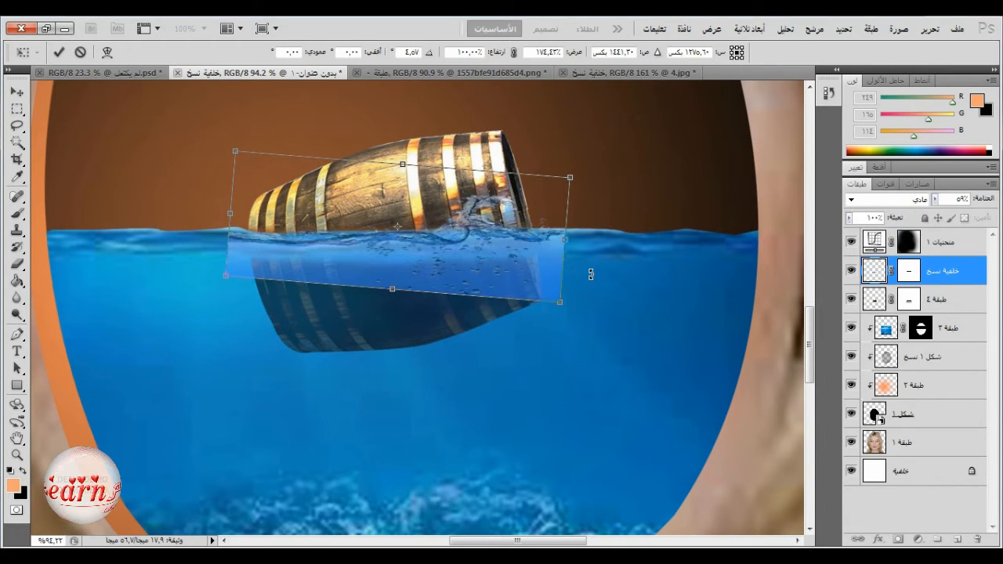
key(Return)
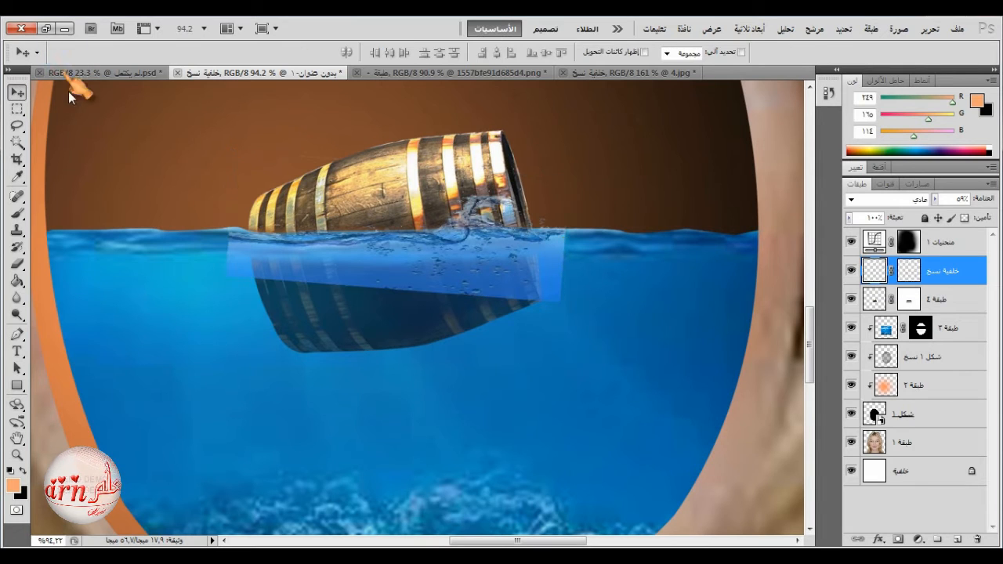
- Set the wave layer's opacity to 69% and mask out its light-blue underwater area with a soft 80 px black brush at 100% opacity
click(18, 214)
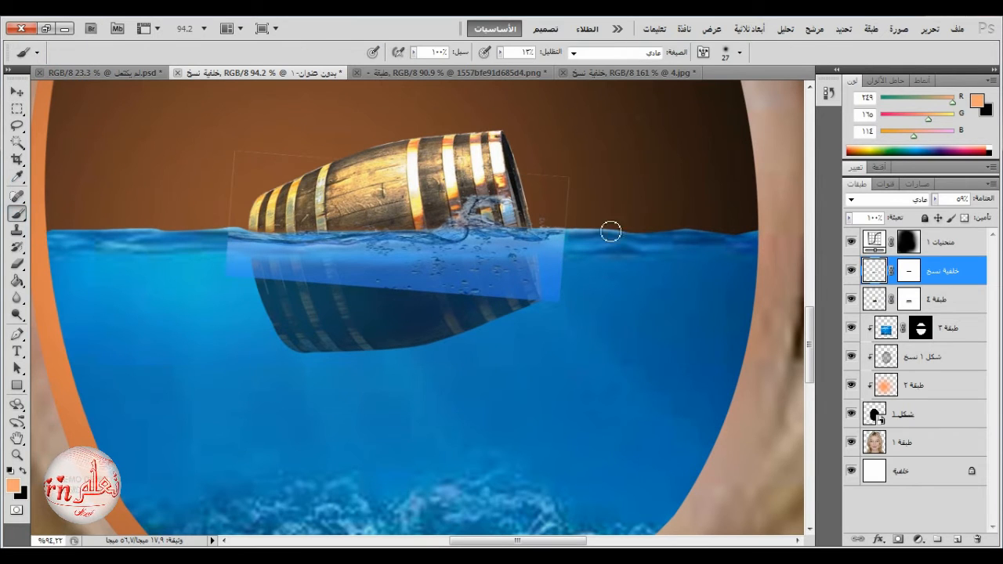
click(913, 270)
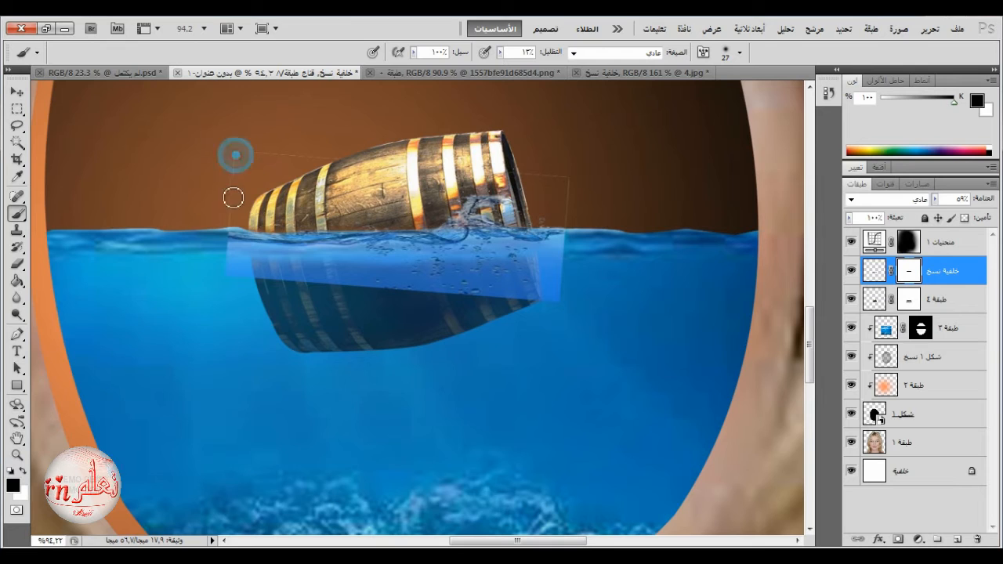
click(499, 52)
drag(498, 64, 627, 76)
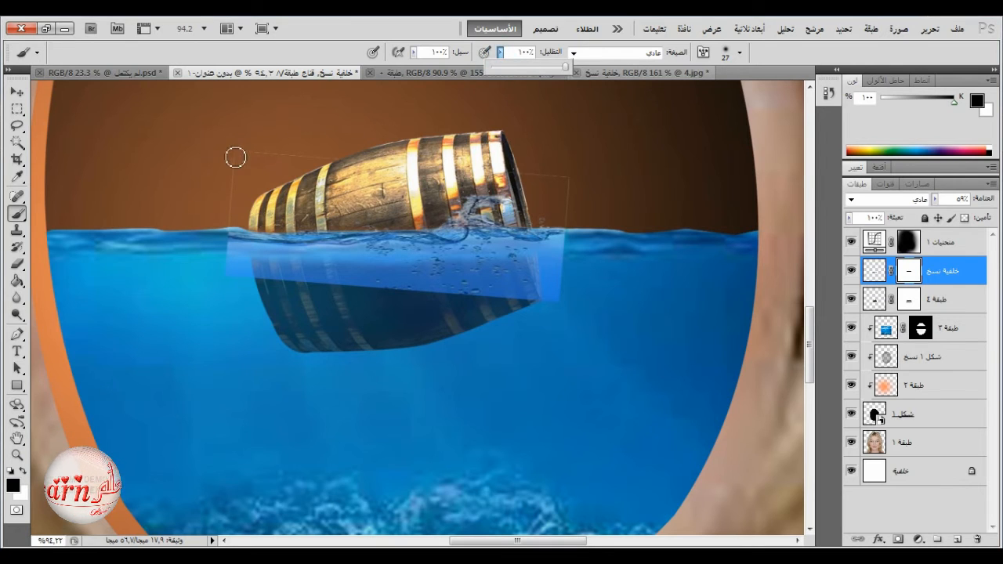
click(935, 199)
mouse_move(935, 213)
mouse_down()
mouse_move(959, 219)
mouse_move(944, 217)
mouse_up()
key(bracketright)
key(bracketright)
key(bracketright)
key(bracketright)
key(bracketright)
key(bracketright)
mouse_move(380, 269)
mouse_down()
mouse_move(237, 271)
mouse_move(492, 275)
mouse_move(324, 256)
mouse_move(283, 355)
mouse_up()
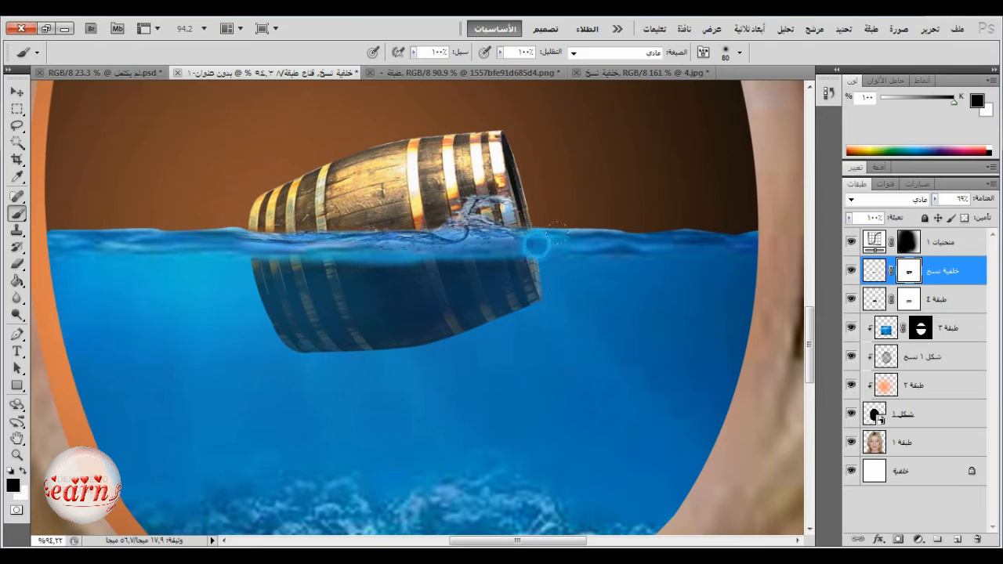
- Touch up the wave layer's mask at the barrel's open end with a soft 41 px white brush
key(x)
click(523, 243)
key(ctrl+z)
right_click(376, 315)
drag(474, 334, 460, 334)
mouse_move(531, 238)
mouse_down()
mouse_move(506, 249)
mouse_move(537, 252)
mouse_up()
key(x)
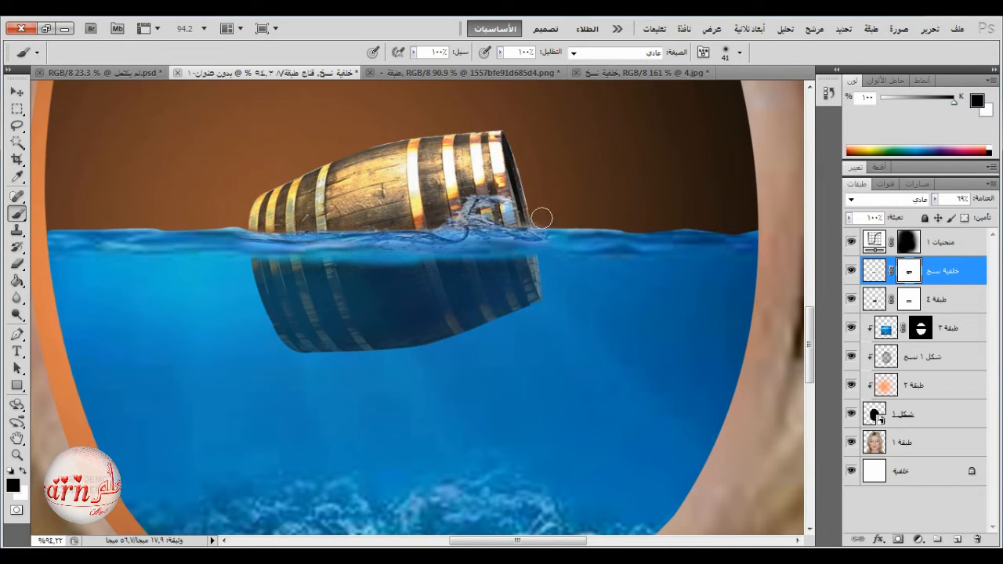
- Add a Hue/Saturation adjustment clipped to the wave layer with saturation +6 and lightness -29
click(954, 269)
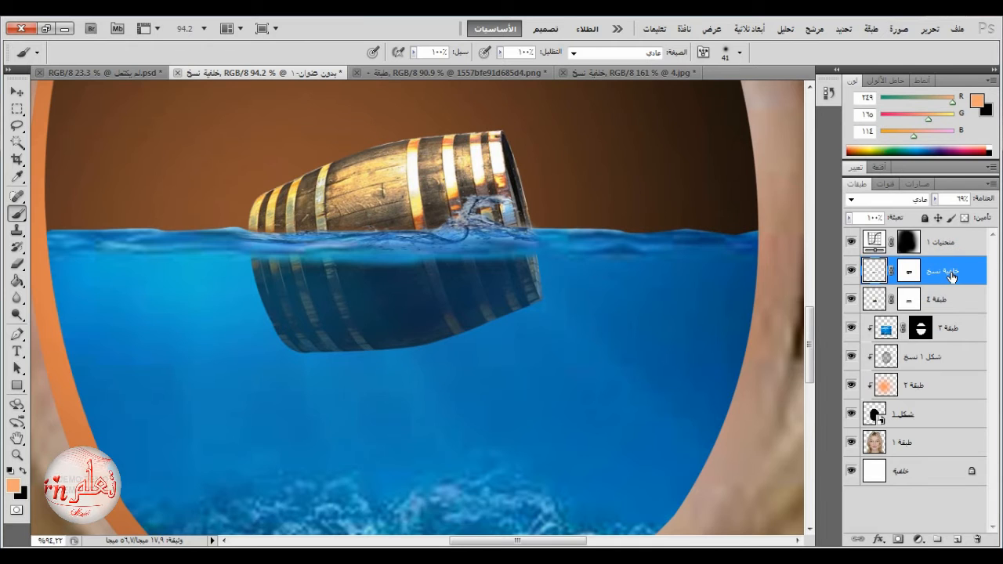
click(919, 541)
click(893, 383)
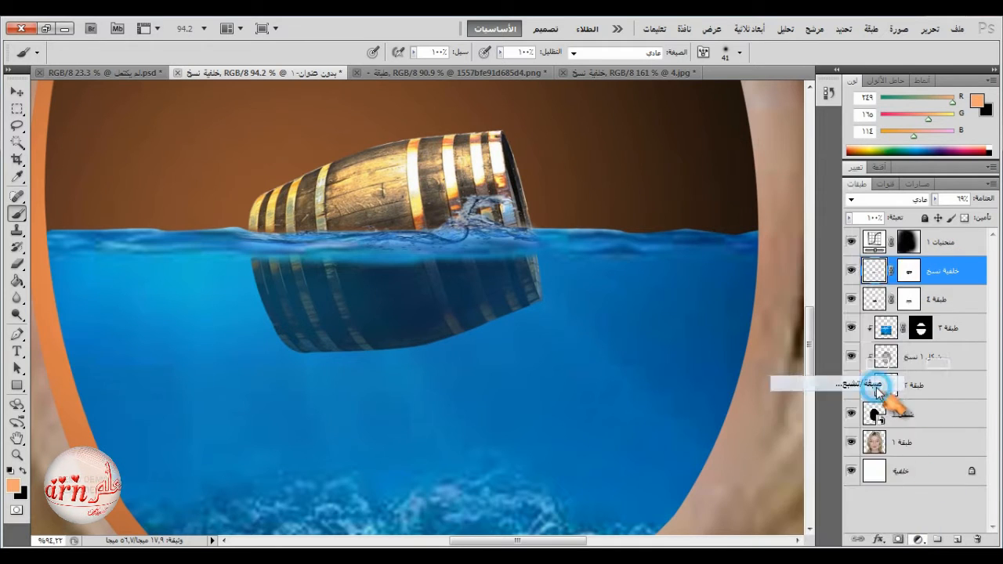
drag(921, 273, 981, 276)
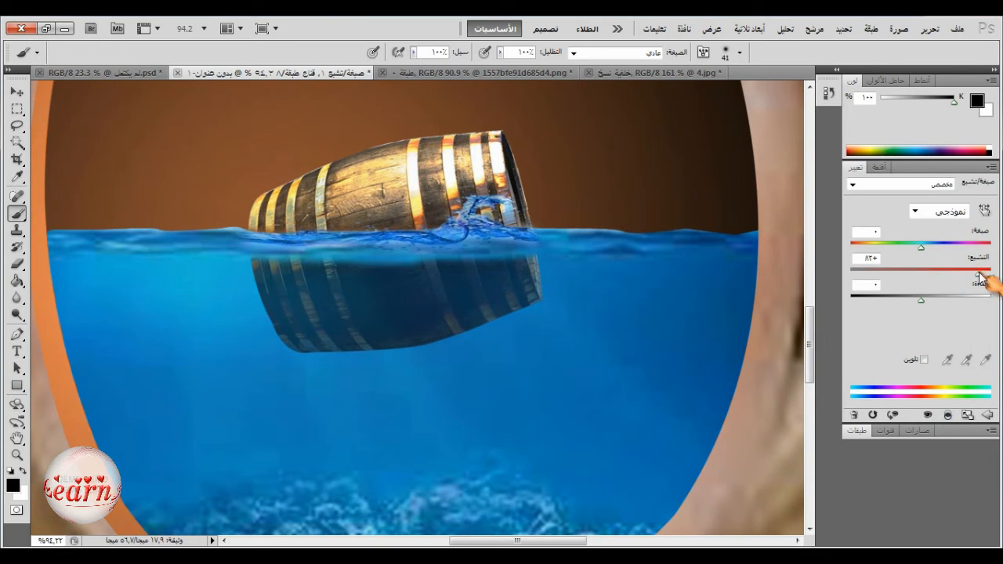
drag(895, 272, 906, 274)
mouse_move(921, 300)
mouse_down()
mouse_move(900, 300)
mouse_move(933, 275)
mouse_move(911, 275)
mouse_move(900, 300)
mouse_move(958, 274)
mouse_move(927, 301)
mouse_move(901, 304)
mouse_up()
drag(957, 275, 925, 279)
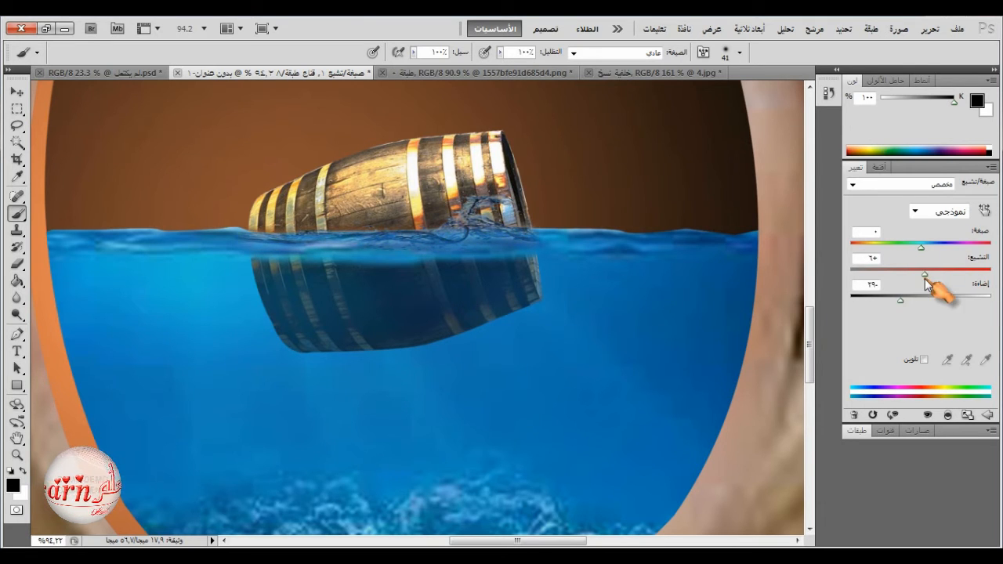
click(856, 435)
- Mask out the splash over the barrel's front on the wave layer with a soft 71 px black brush
click(909, 303)
right_click(539, 241)
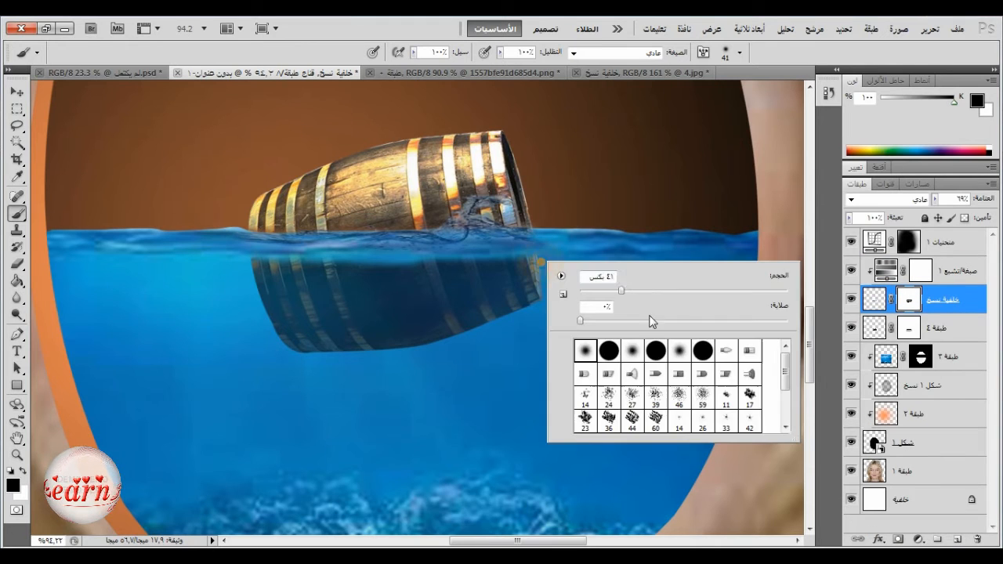
drag(622, 288, 633, 288)
click(347, 278)
- Trim the upper edge of the underwater layer on its mask with black and restore the barrel just above the water with white
click(921, 356)
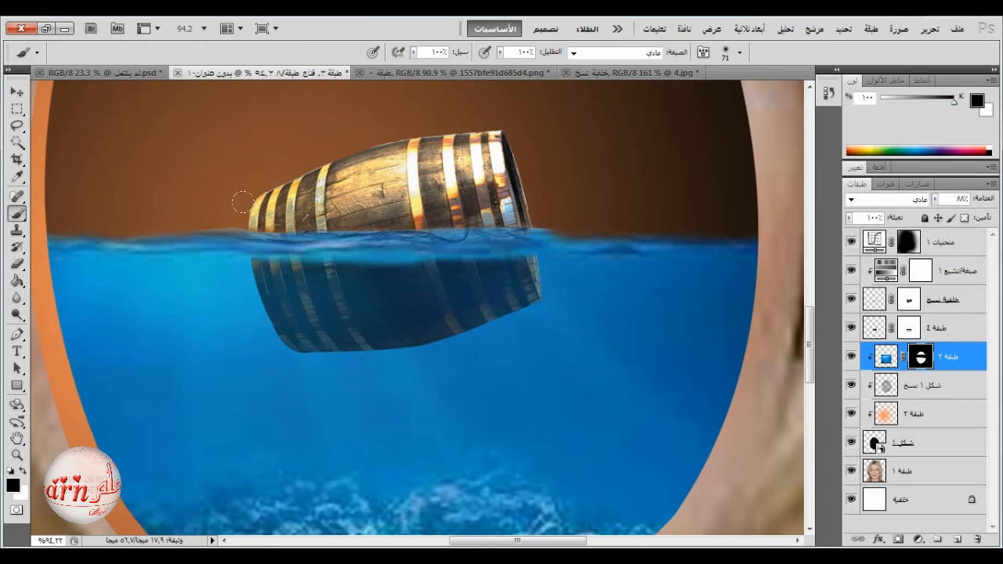
drag(242, 203, 465, 201)
click(909, 327)
click(23, 471)
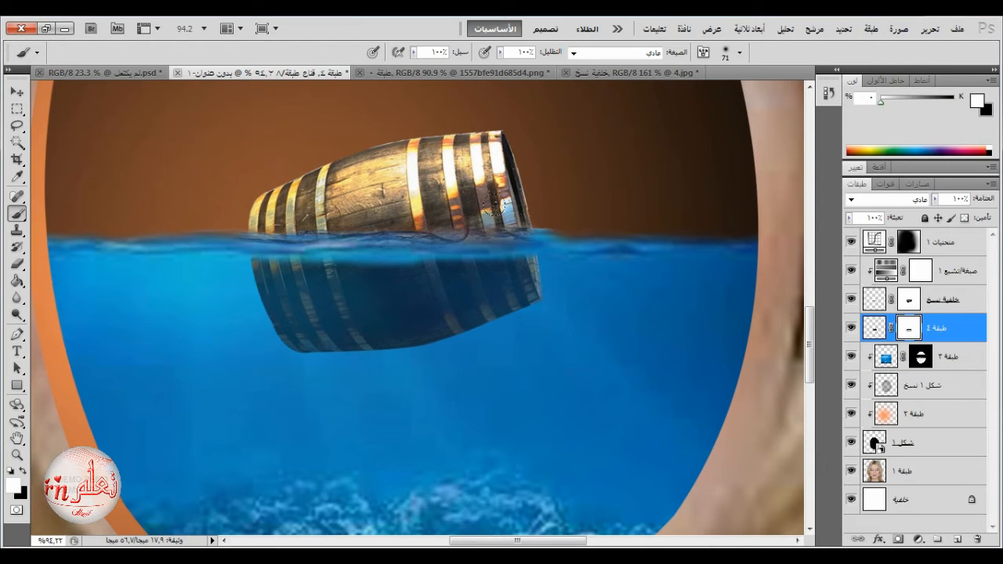
- Refine the wave layer's mask along the barrel's waterline with a soft 56 px brush at 14% opacity
key(alt+bracketright)
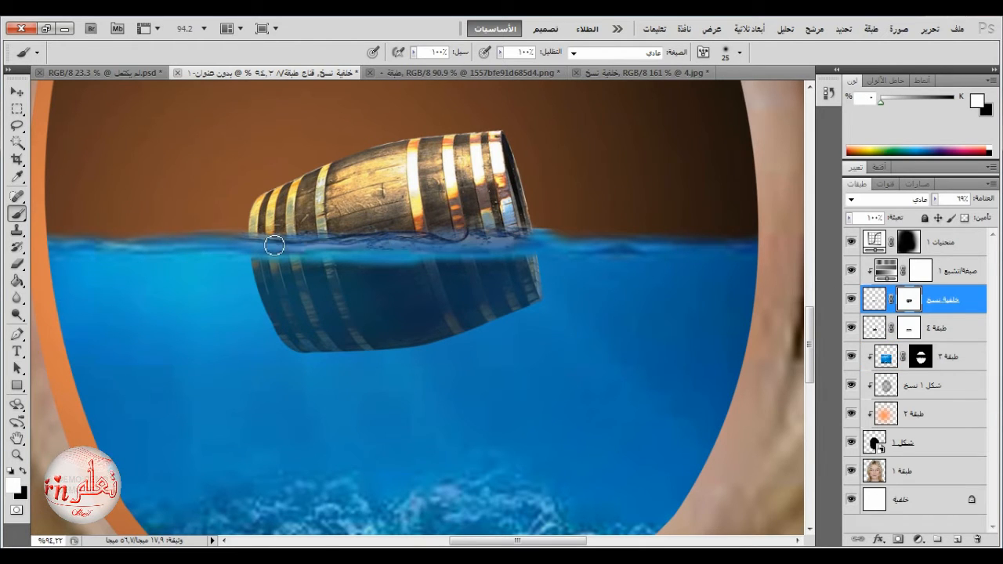
right_click(309, 260)
drag(372, 291, 399, 291)
key(x)
click(500, 53)
drag(500, 69, 444, 71)
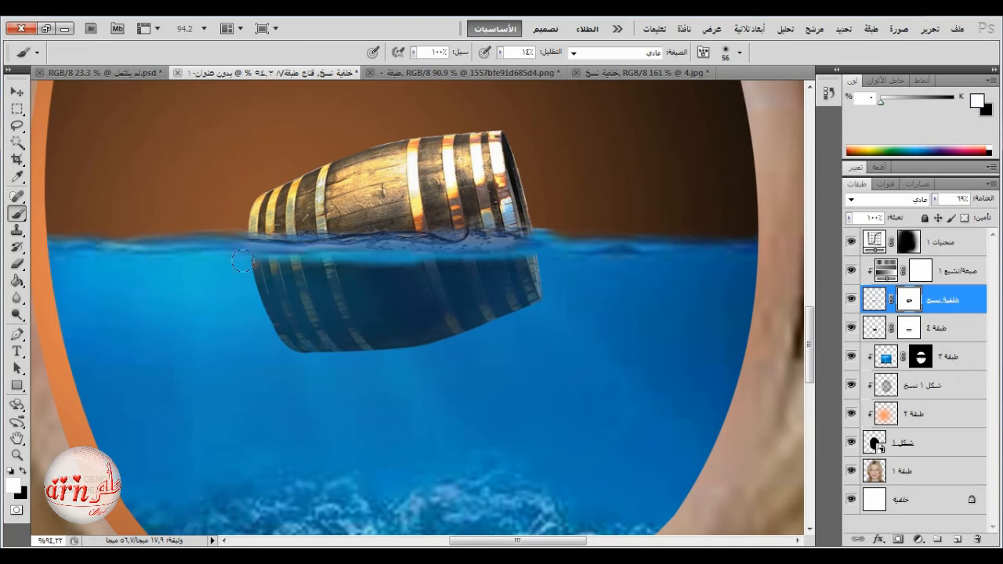
- Compare the whole image with the barrel layer and the Curves layer each hidden and shown
key(alt+bracketleft)
key(alt+bracketleft)
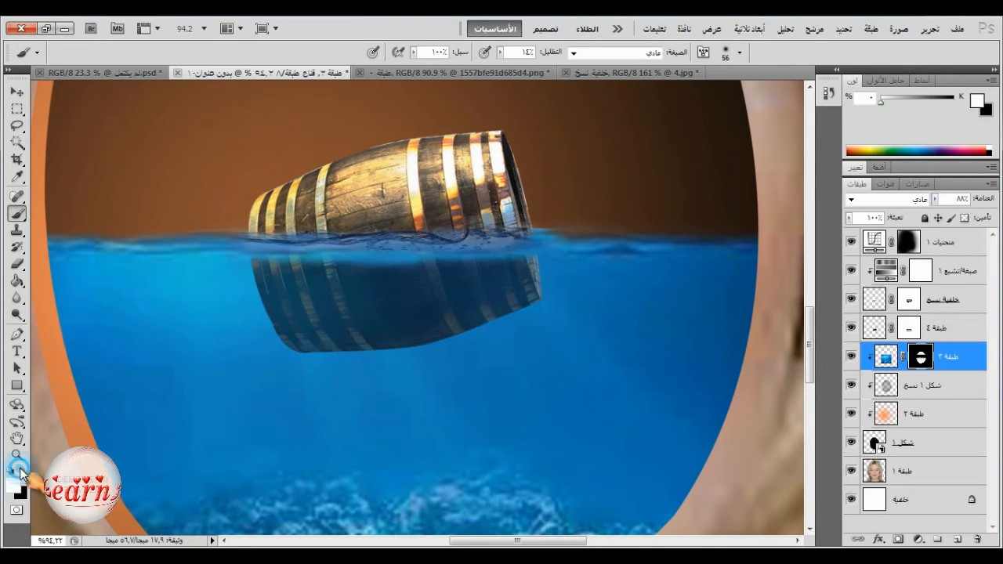
alt+scroll(199, 264, down, 5)
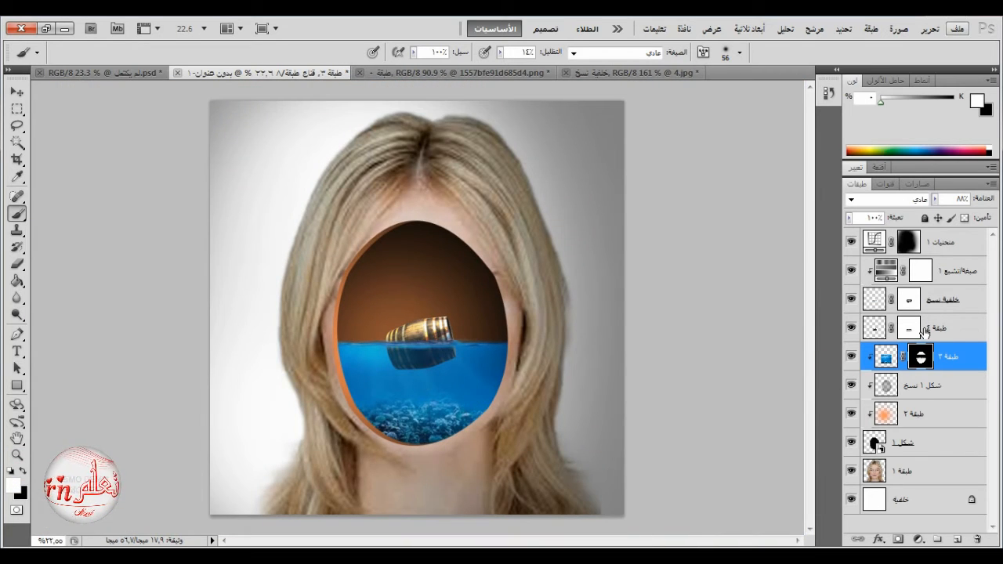
click(852, 328)
click(852, 327)
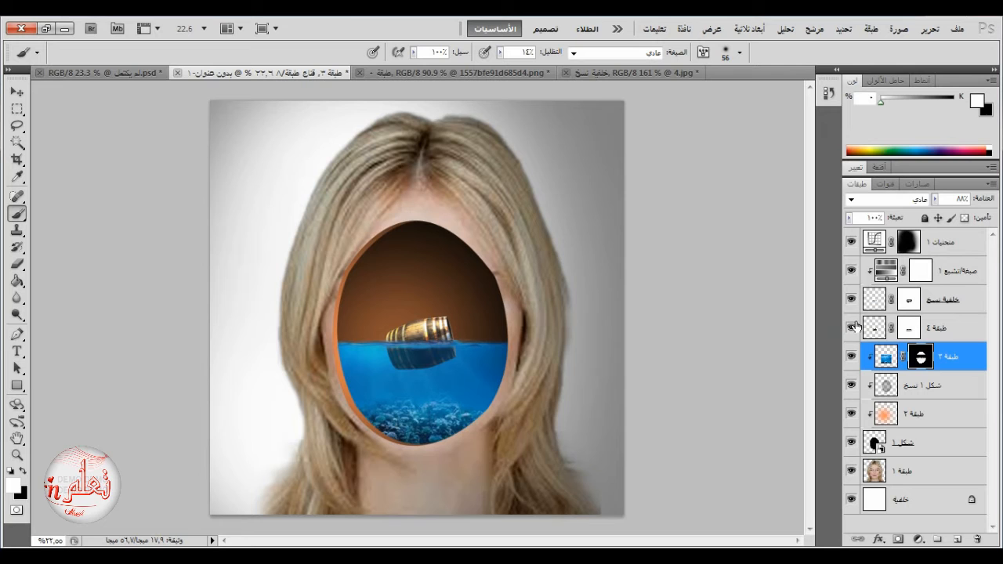
click(850, 244)
click(850, 245)
- Add a Levels adjustment clipped to the barrel layer, with input white at 232 and output white at 206
click(885, 331)
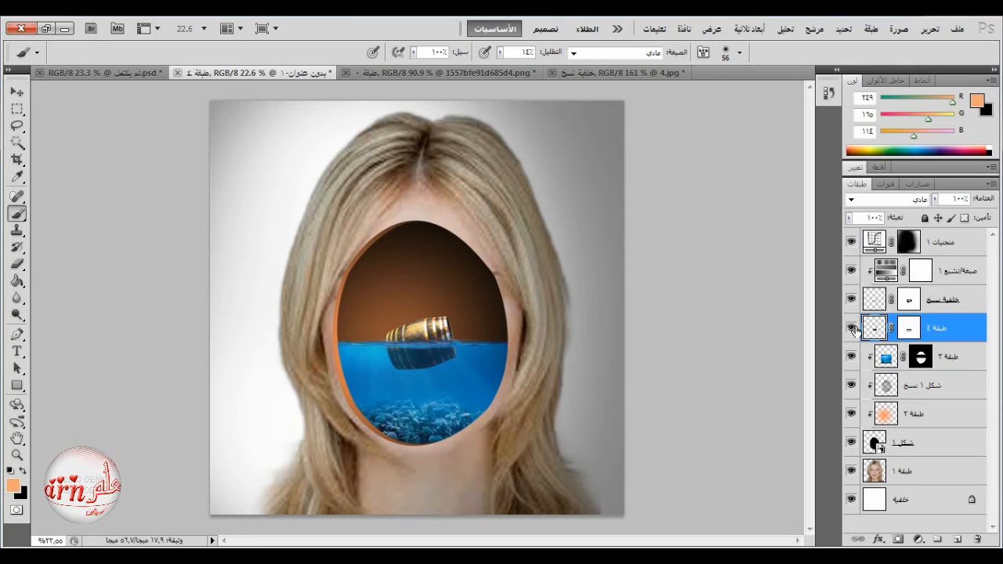
click(918, 539)
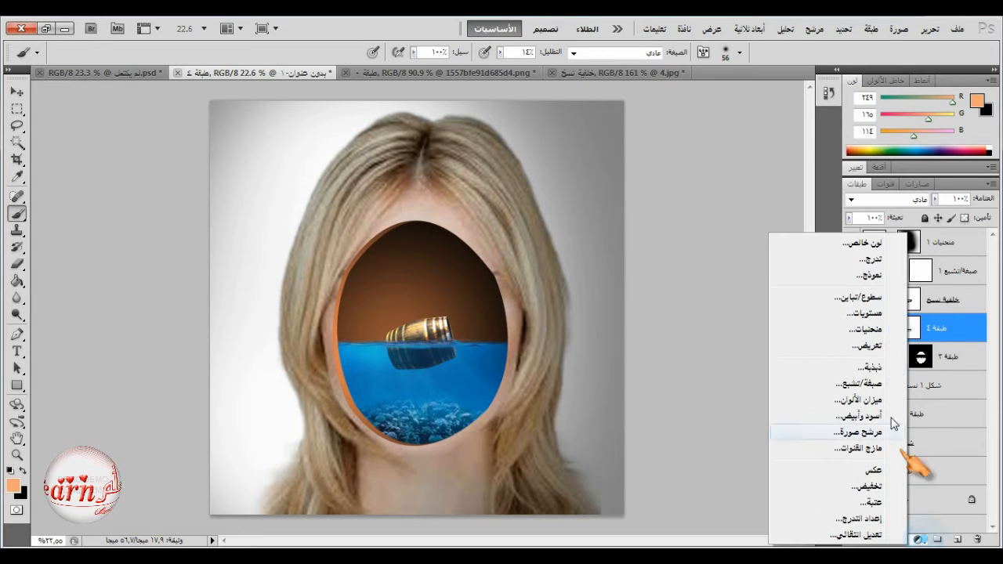
click(876, 317)
scroll(419, 393, up, 10)
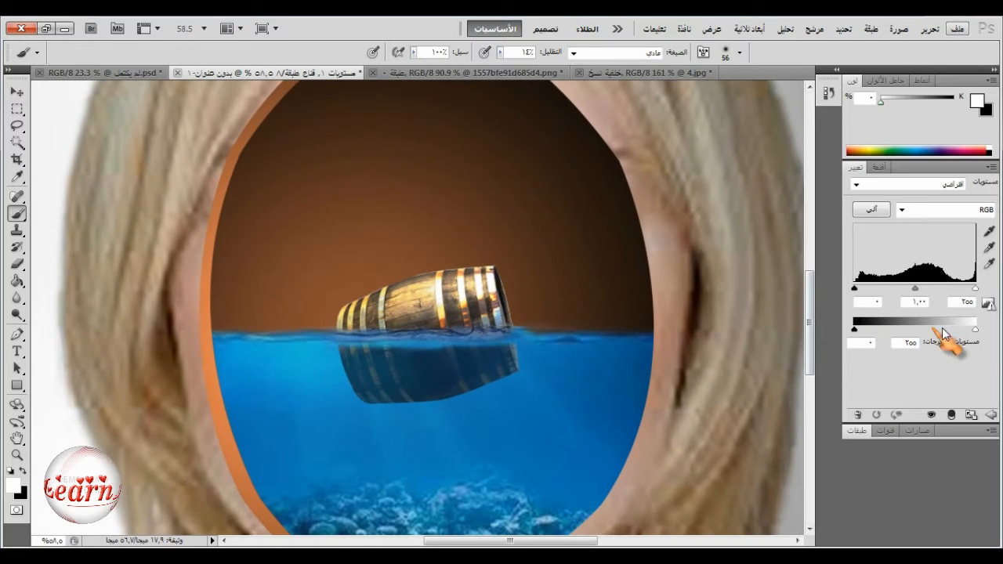
drag(976, 332, 952, 331)
click(951, 415)
drag(975, 288, 964, 288)
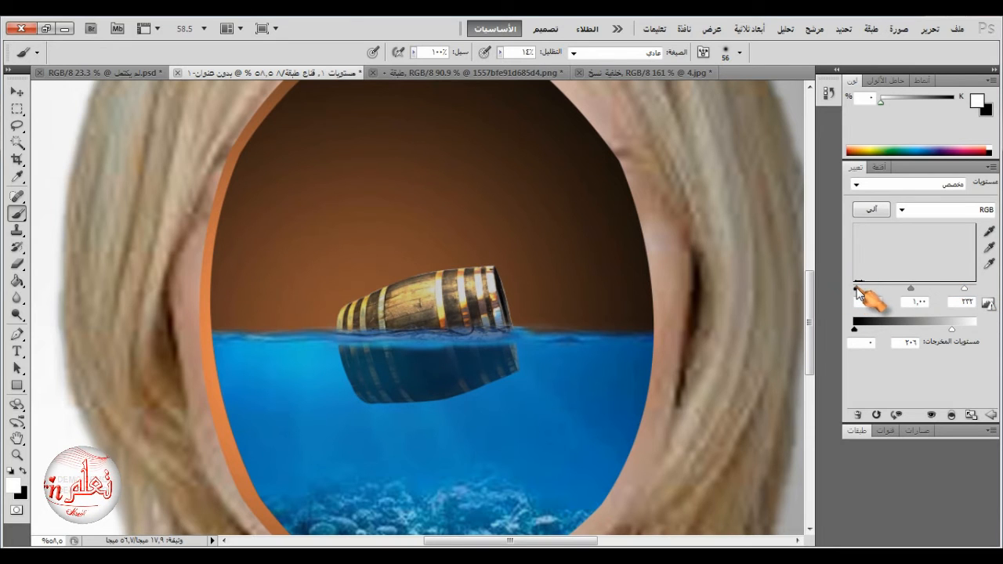
- Compare the barrel with its clipped Levels adjustment hidden and shown
click(854, 432)
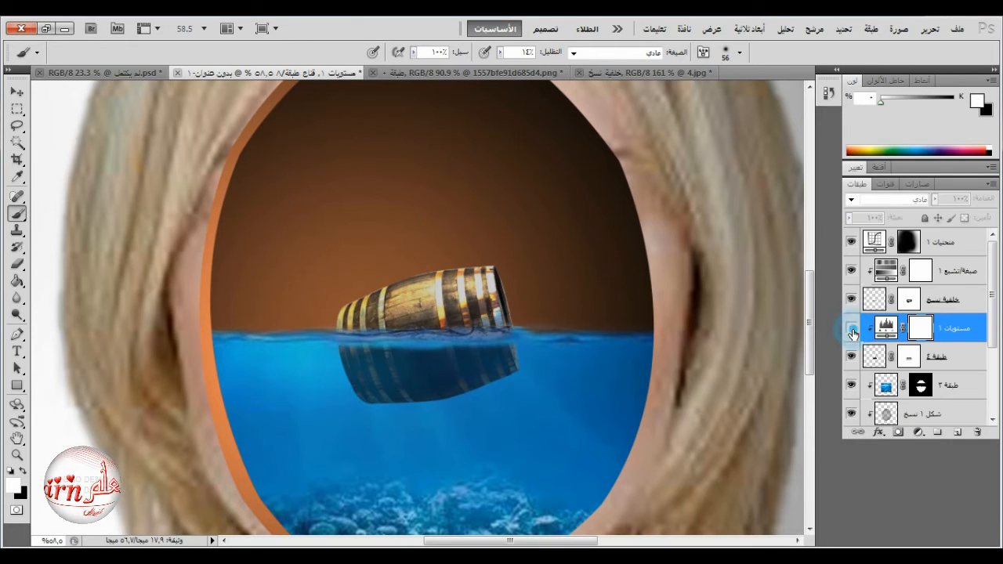
click(851, 327)
click(850, 327)
scroll(443, 309, down, 3)
scroll(443, 309, down, 2)
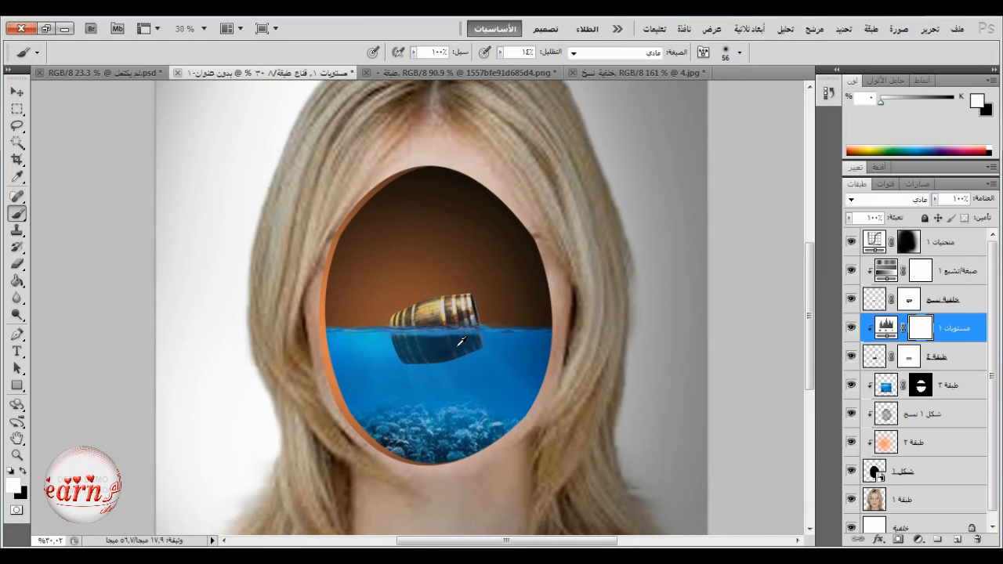
- Add a clipped Levels adjustment above the orange rim layer, with input white at 232 and output white at 202
click(849, 449)
click(850, 448)
click(905, 441)
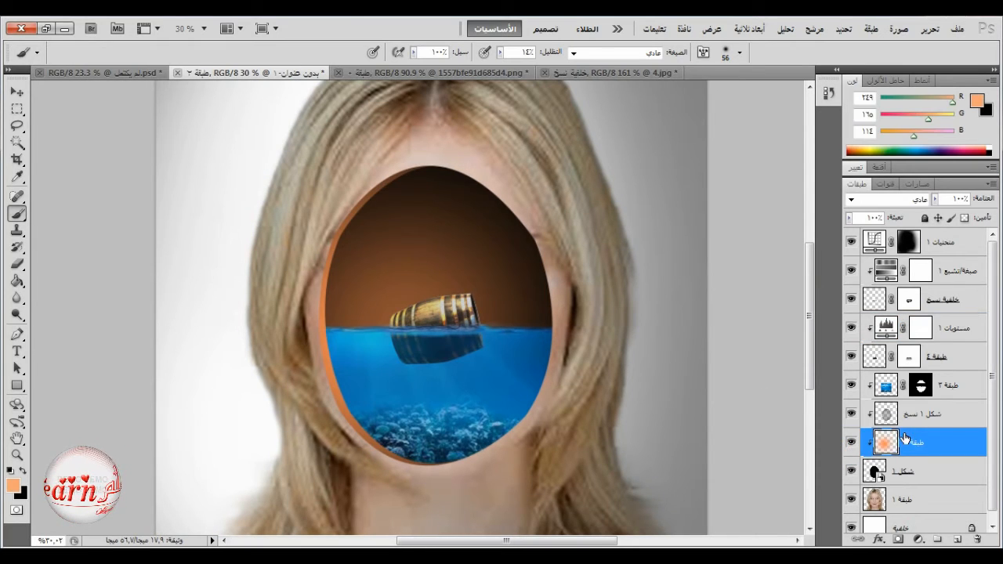
click(852, 414)
click(852, 414)
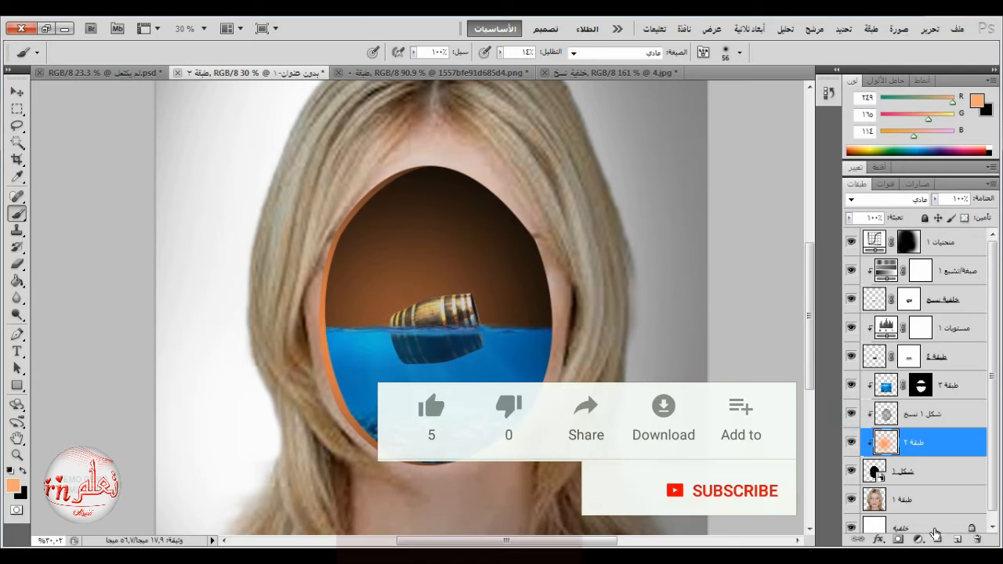
click(921, 540)
click(890, 336)
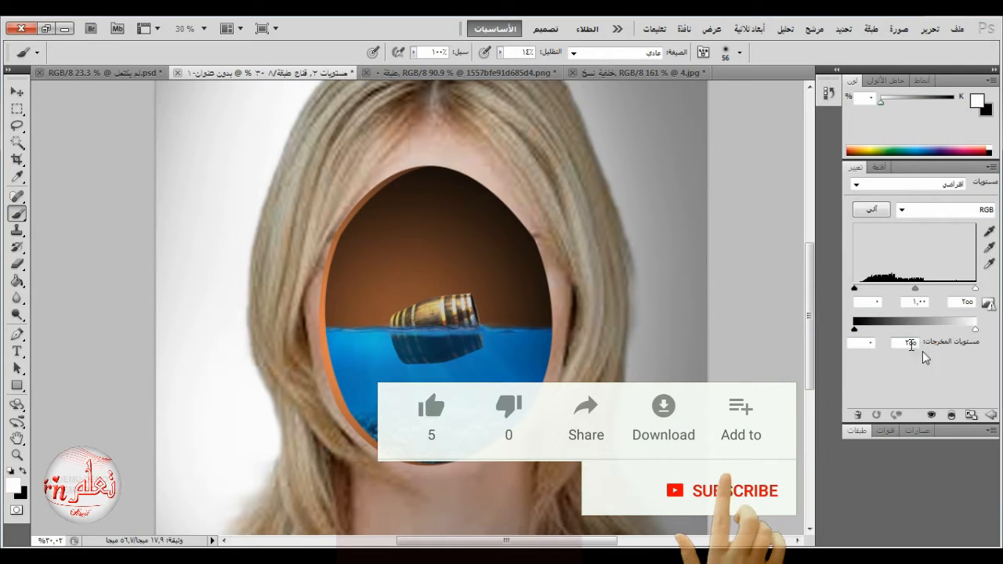
drag(976, 330, 951, 330)
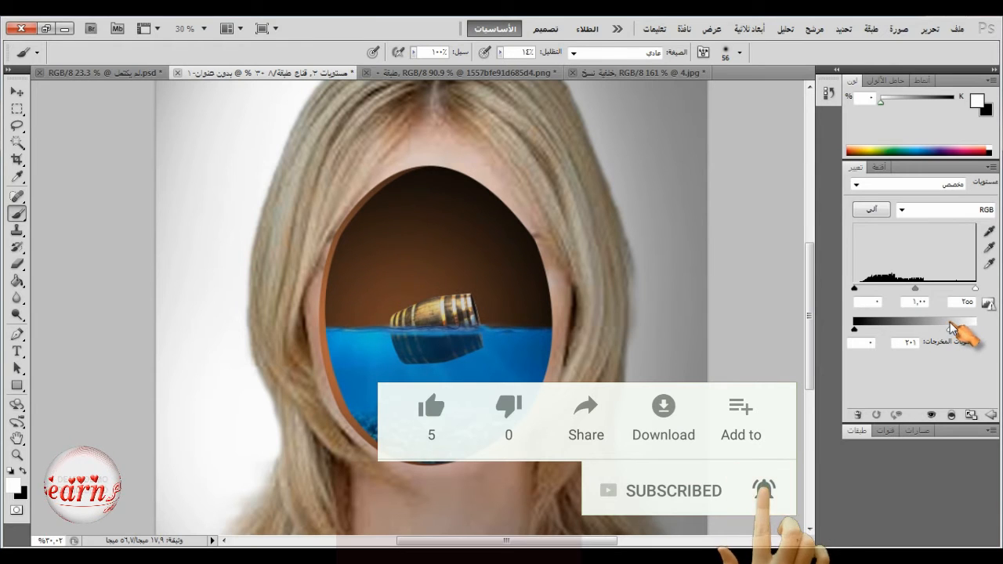
drag(975, 290, 964, 289)
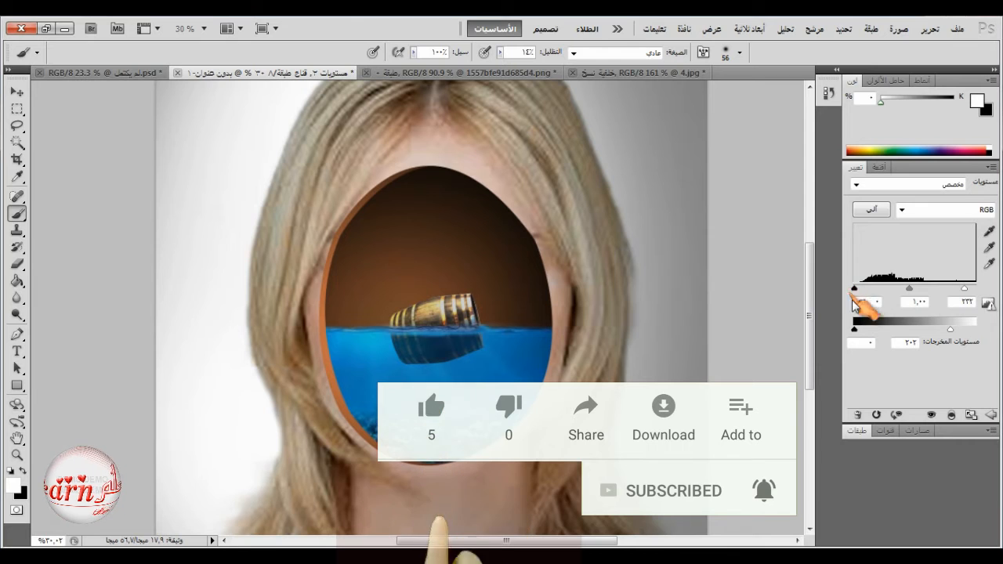
- Mask the rim's Levels adjustment along the oval's orange left edge with a 66 px black brush at 75% opacity
click(859, 430)
scroll(862, 366, down, 2)
click(862, 362)
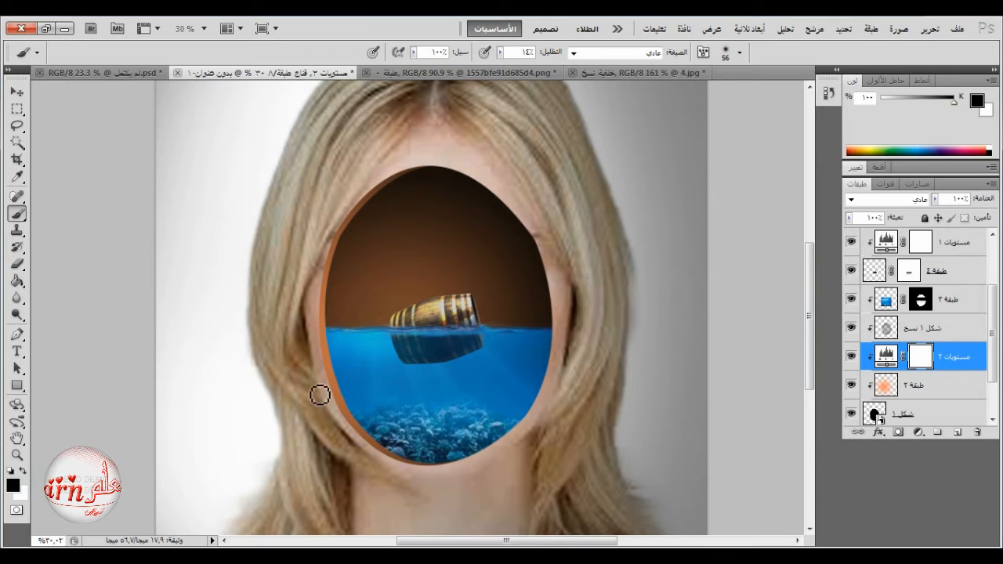
right_click(332, 351)
click(434, 383)
click(330, 283)
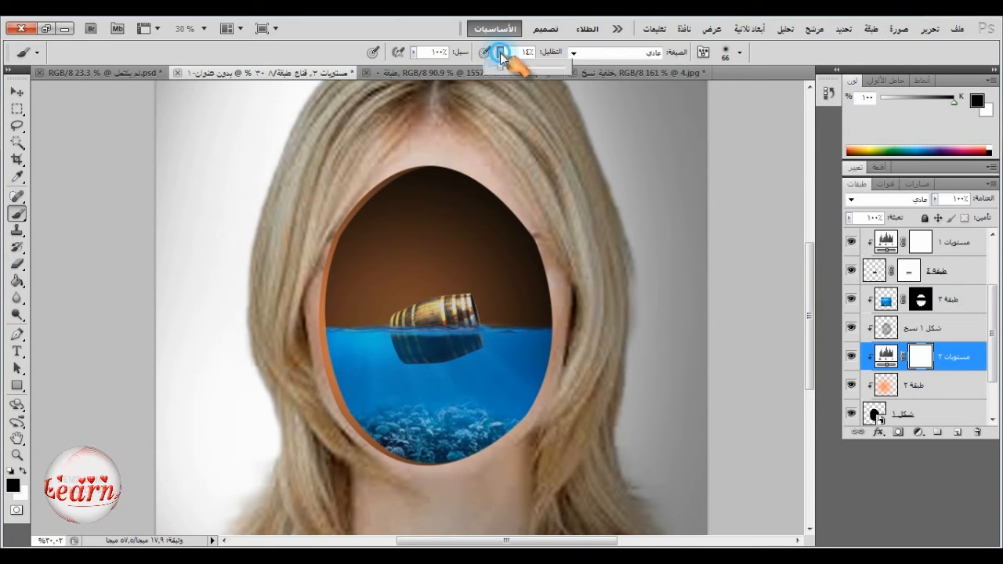
drag(501, 53, 547, 70)
drag(331, 266, 328, 358)
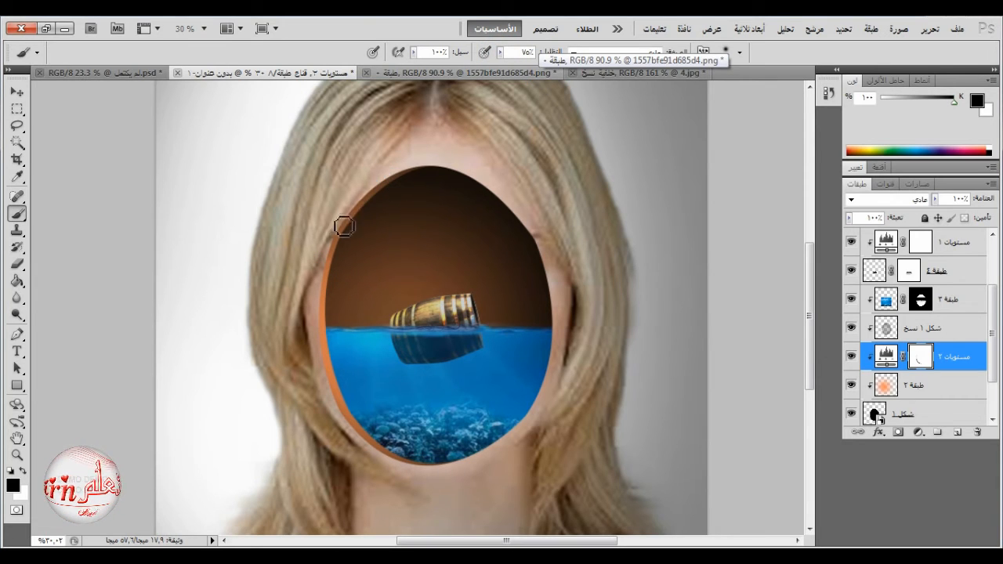
drag(333, 270, 322, 368)
scroll(277, 367, down, 9)
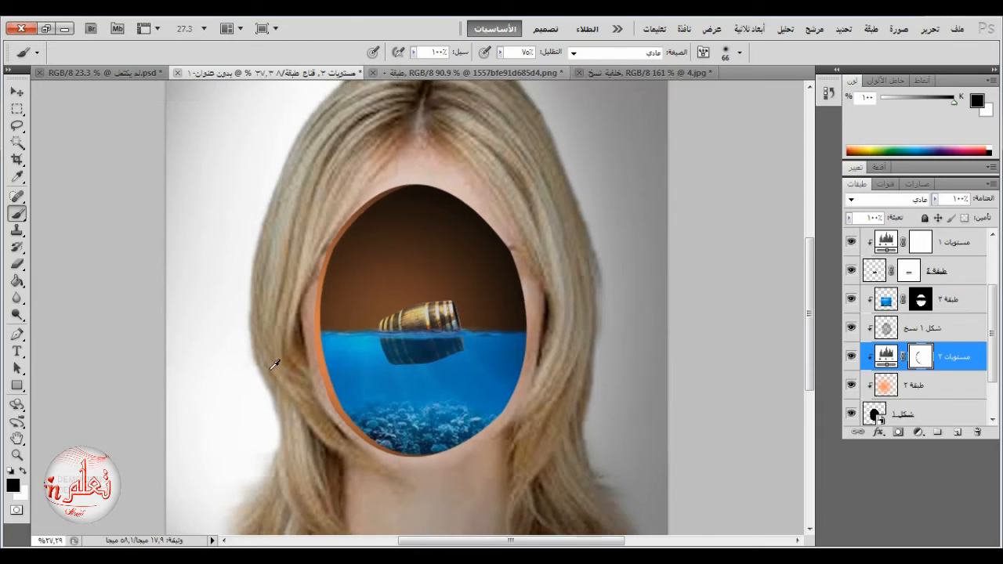
scroll(382, 413, up, 2)
scroll(383, 409, up, 1)
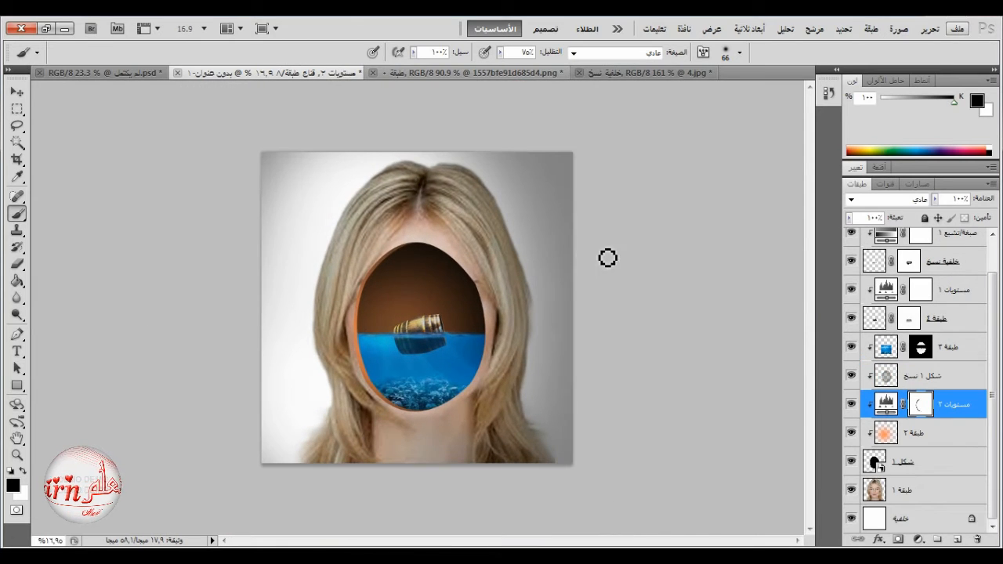
- Close the 4.jpg document
click(612, 73)
click(579, 72)
click(552, 245)
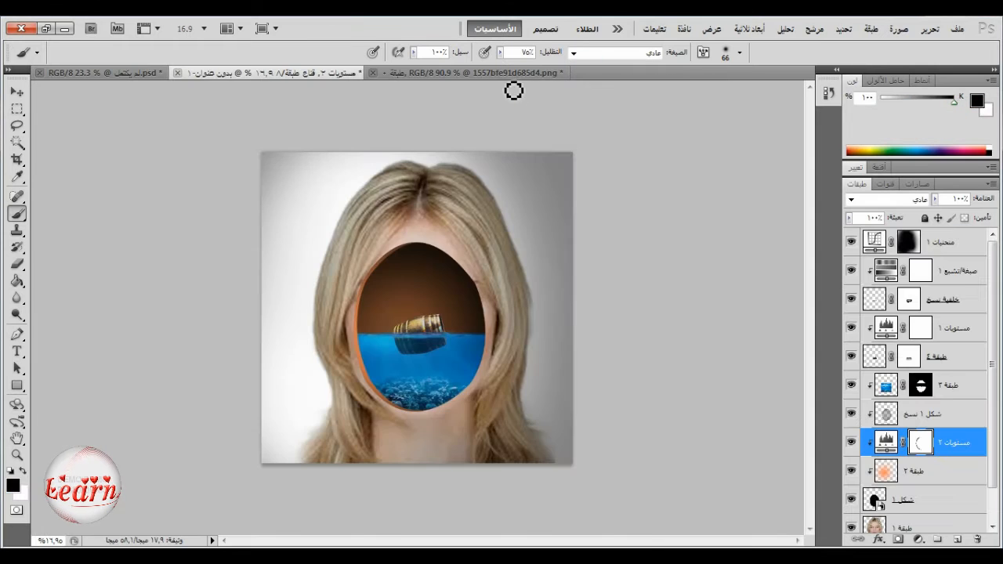
- Copy the waterfall layer from the 1557bfe91d685d4.png document into the portrait and place it on the neck just below the oval
click(513, 72)
click(851, 303)
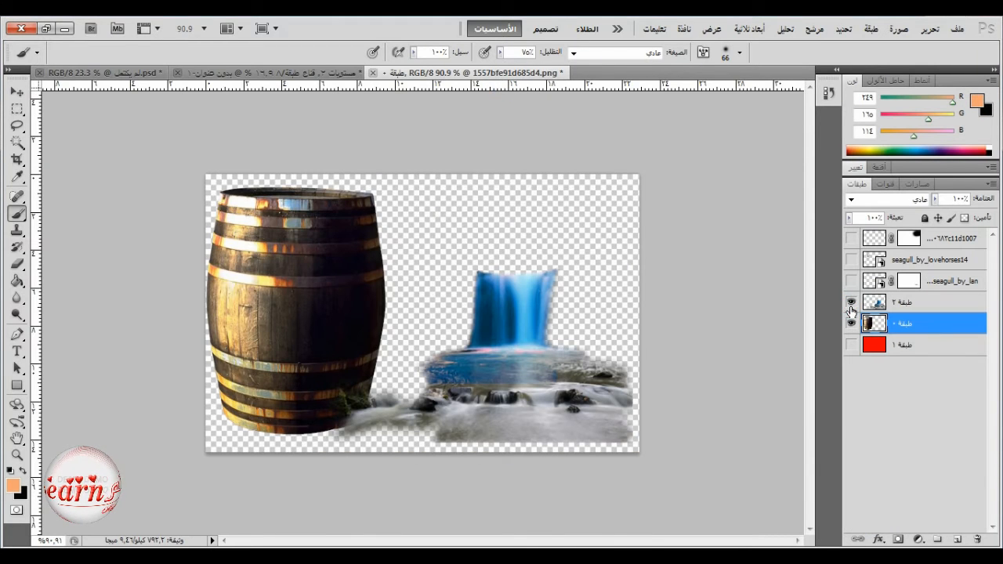
click(20, 93)
click(895, 302)
drag(531, 322, 407, 322)
drag(428, 432, 420, 434)
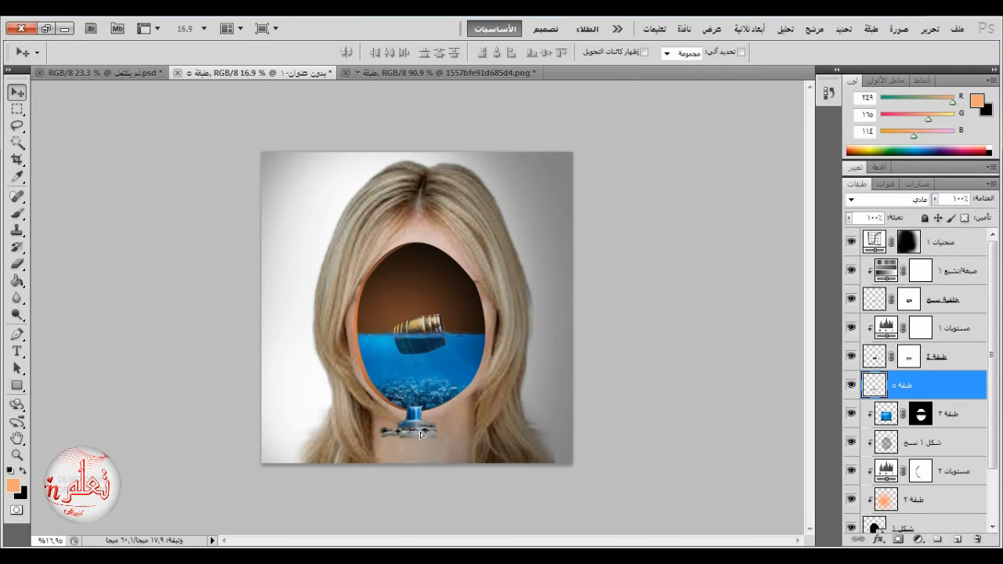
scroll(434, 459, up, 4)
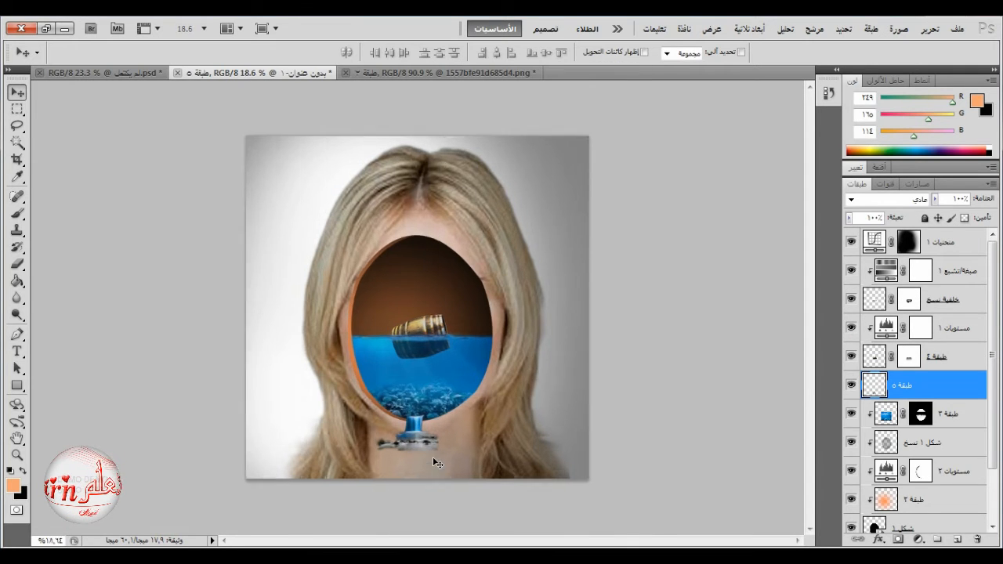
scroll(676, 253, down, 1)
- Scale the waterfall to about 292% width and 280% height and position it so it pours from the oval's lower edge
click(930, 28)
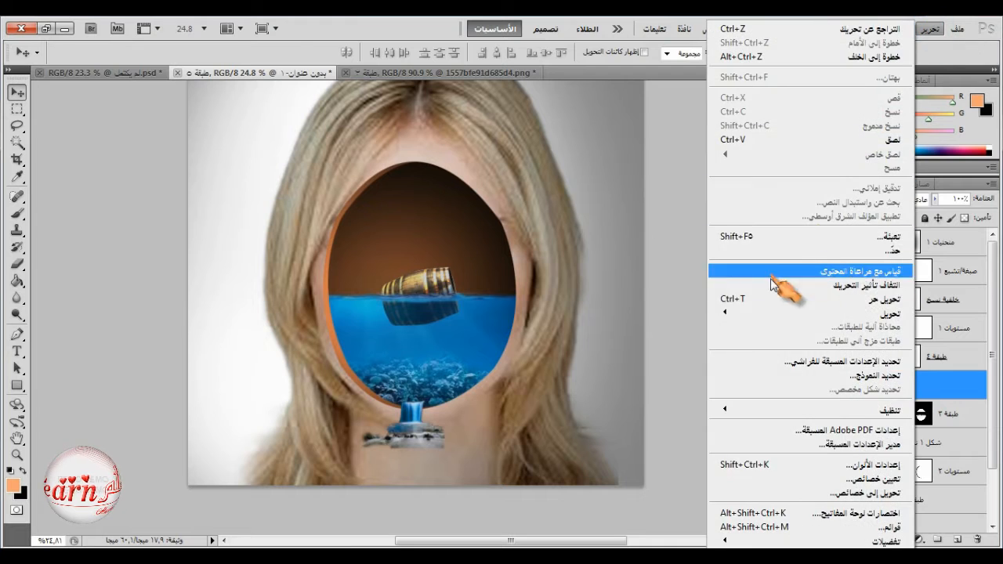
click(787, 308)
drag(500, 491, 674, 548)
drag(566, 403, 431, 385)
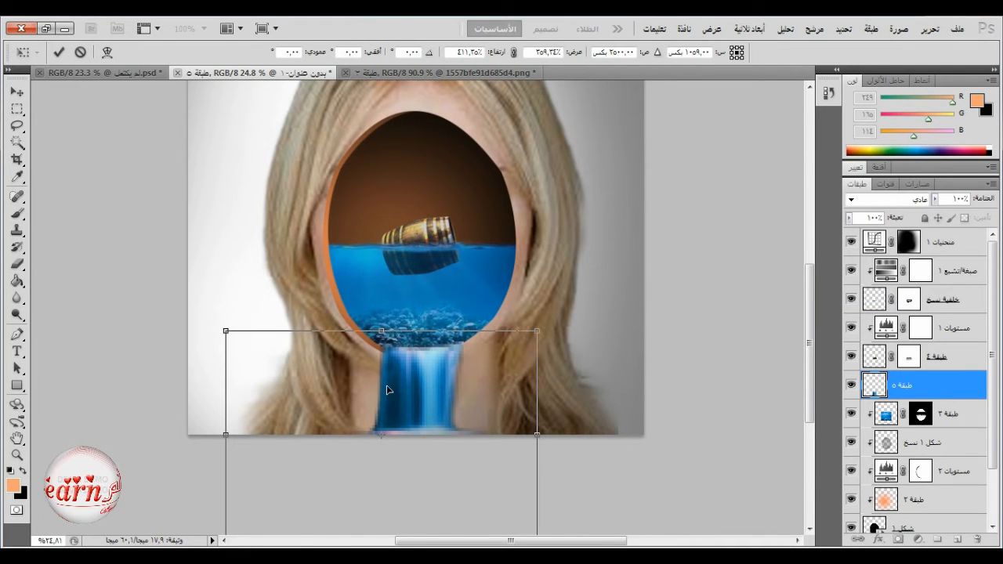
drag(226, 334, 274, 382)
drag(367, 408, 347, 366)
drag(517, 496, 507, 481)
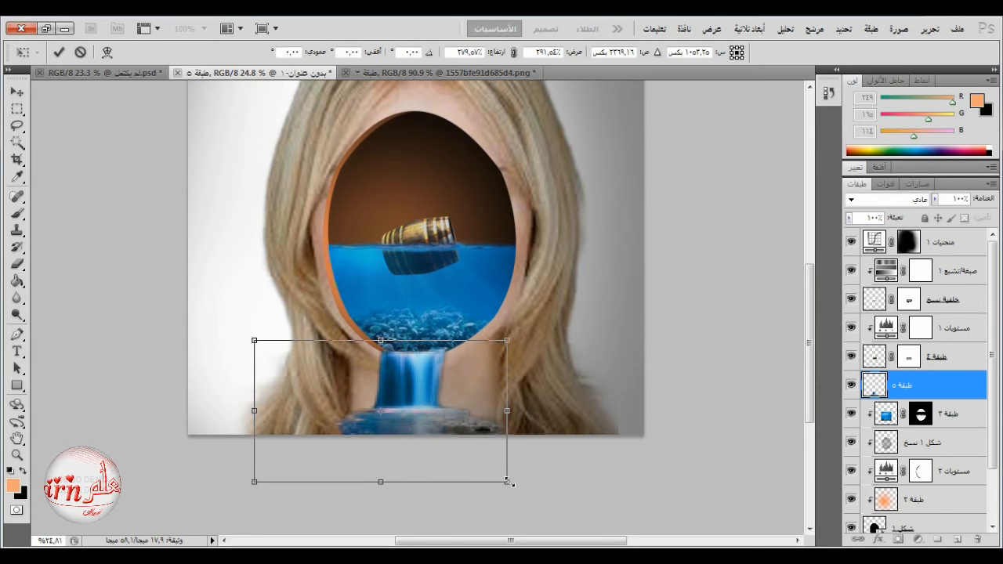
scroll(484, 514, up, 8)
drag(339, 271, 352, 294)
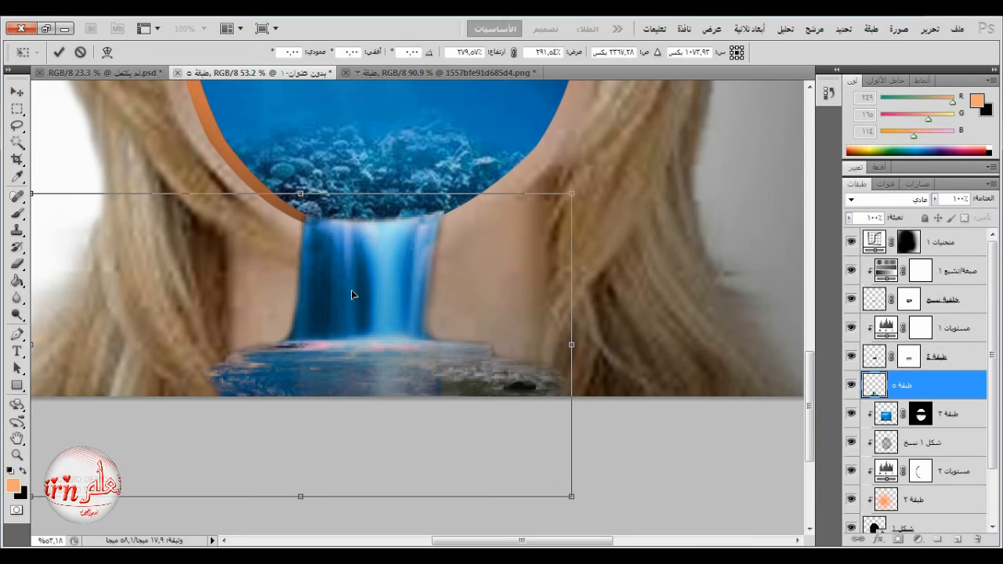
click(59, 52)
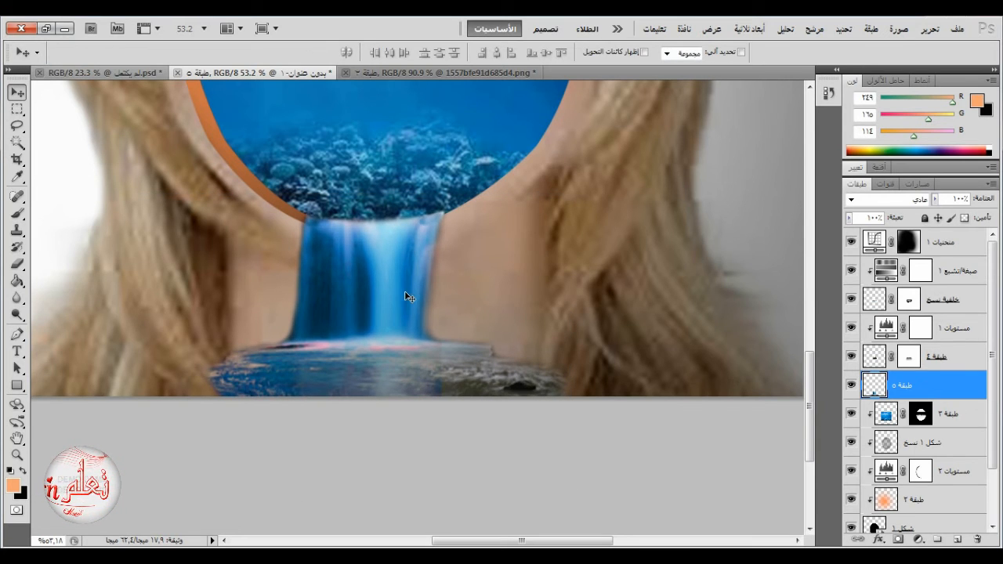
- Sample dark blue #013e5d from the waterfall as the foreground colour and add a new layer above the waterfall
click(14, 486)
click(347, 320)
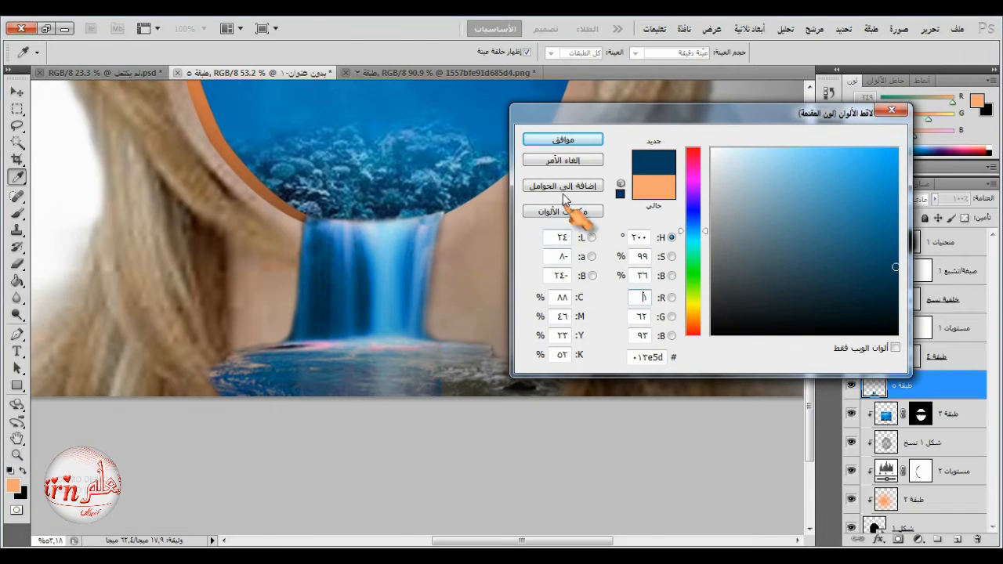
click(562, 140)
click(957, 540)
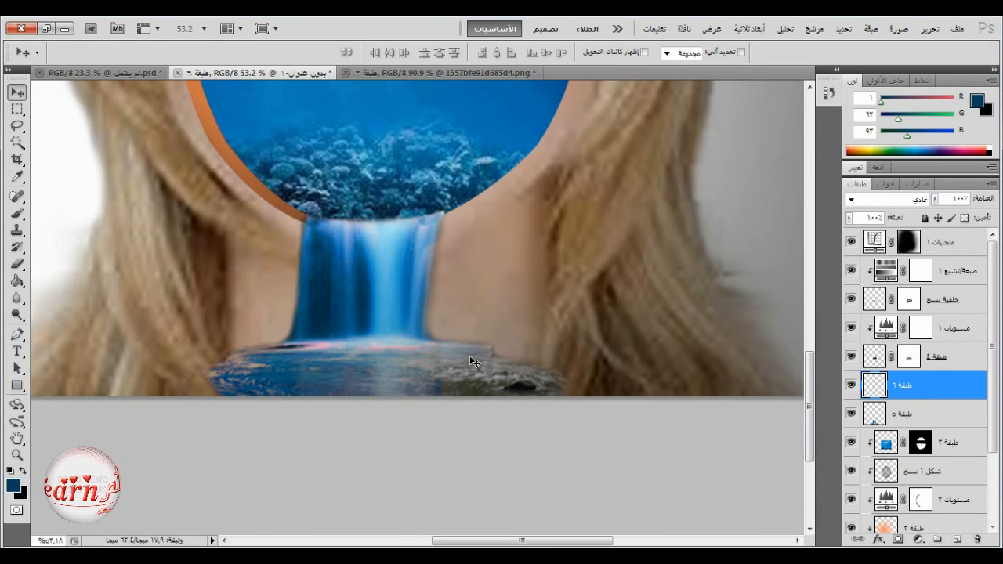
- Paint dark blue over the pool with a soft 423 px brush at 75% opacity and clip the paint layer to the waterfall
click(16, 212)
right_click(470, 382)
click(693, 394)
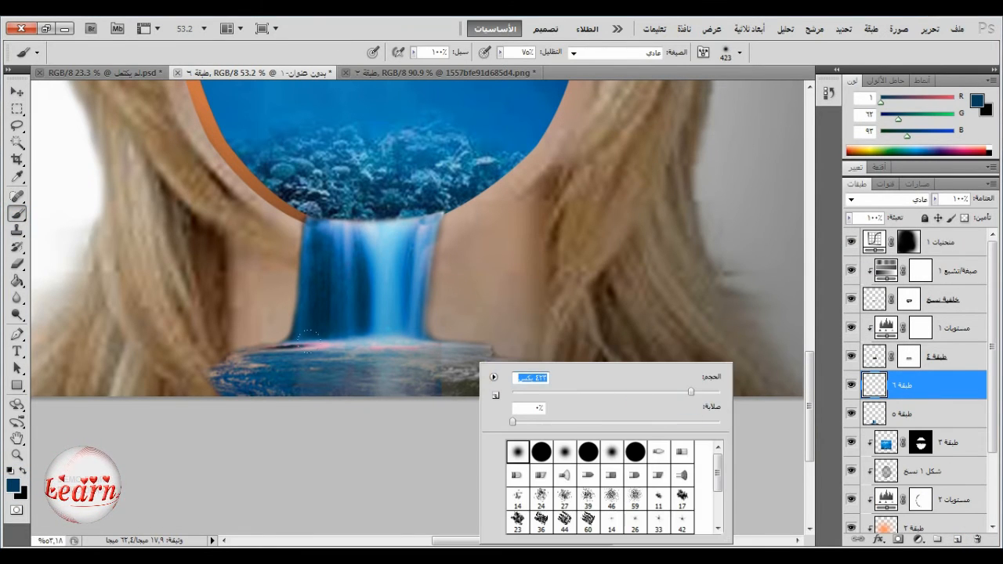
mouse_move(380, 398)
mouse_down()
mouse_move(468, 404)
mouse_move(493, 420)
mouse_up()
drag(346, 366, 409, 420)
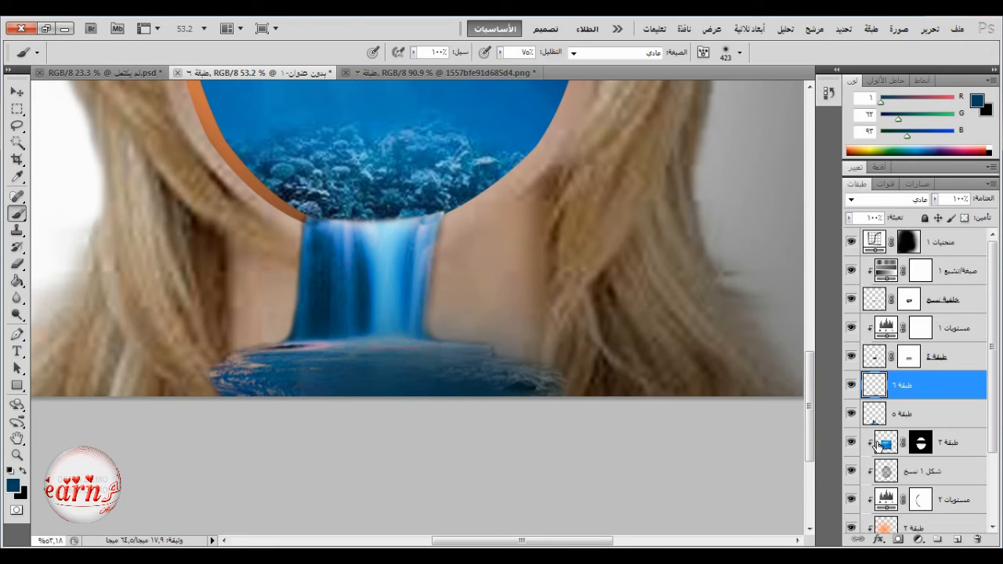
alt+click(922, 398)
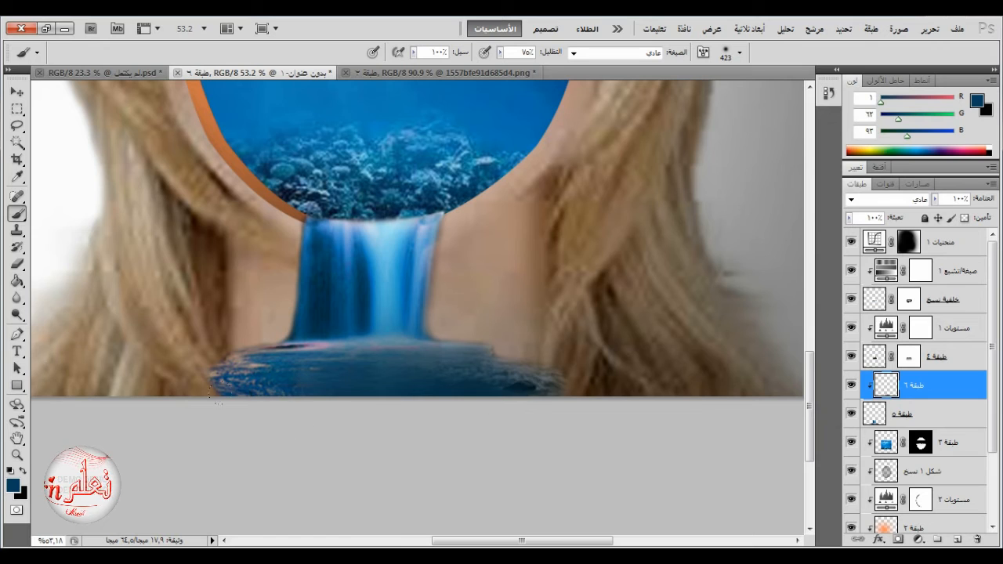
- Blend more dark blue into the pool below the waterfall with a soft 161 px brush at 9% opacity
click(500, 51)
drag(510, 68, 456, 72)
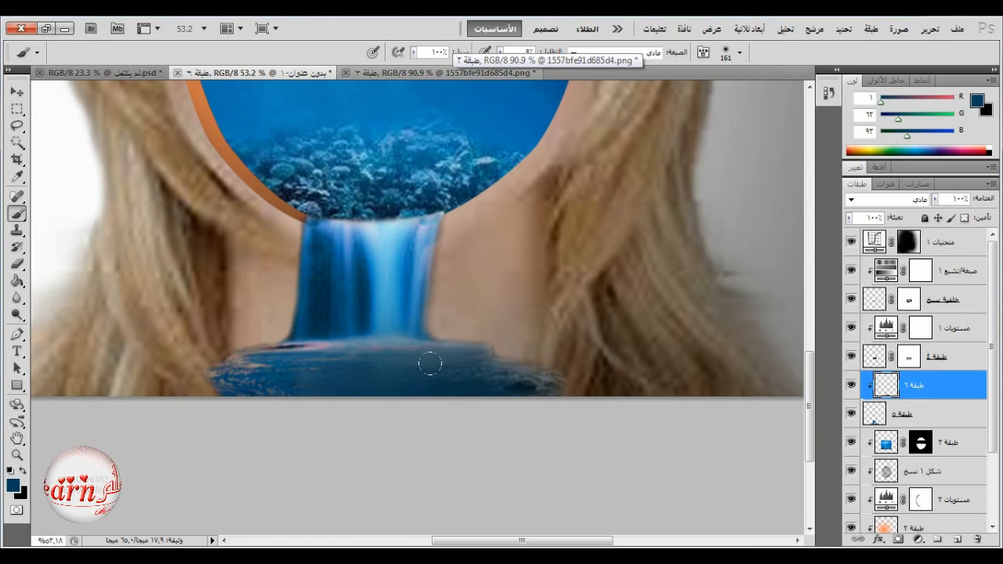
scroll(380, 466, down, 4)
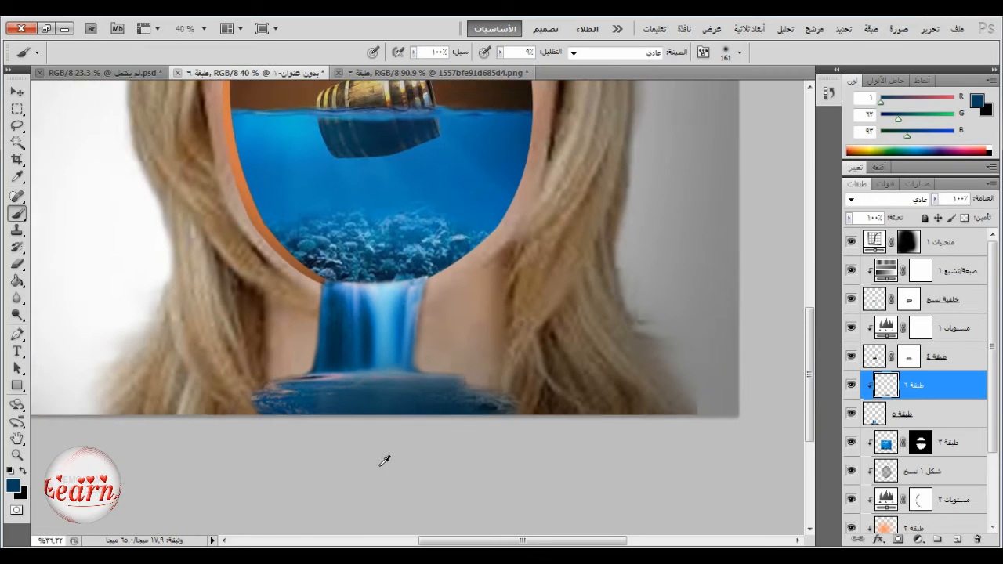
scroll(384, 460, down, 1)
scroll(357, 386, up, 3)
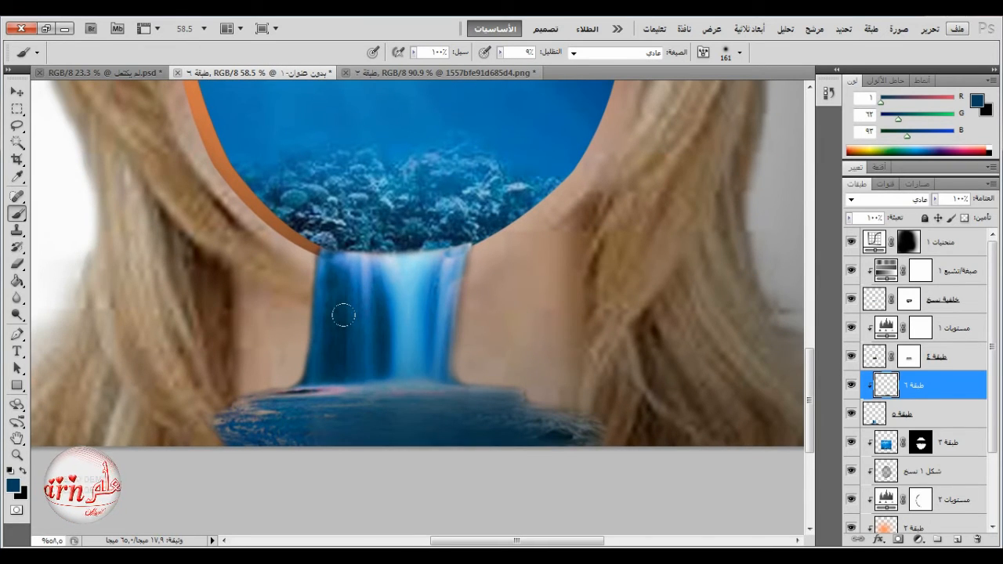
scroll(357, 323, up, 2)
- Add a layer mask to the waterfall layer
key(y)
scroll(388, 323, up, 3)
scroll(412, 340, down, 6)
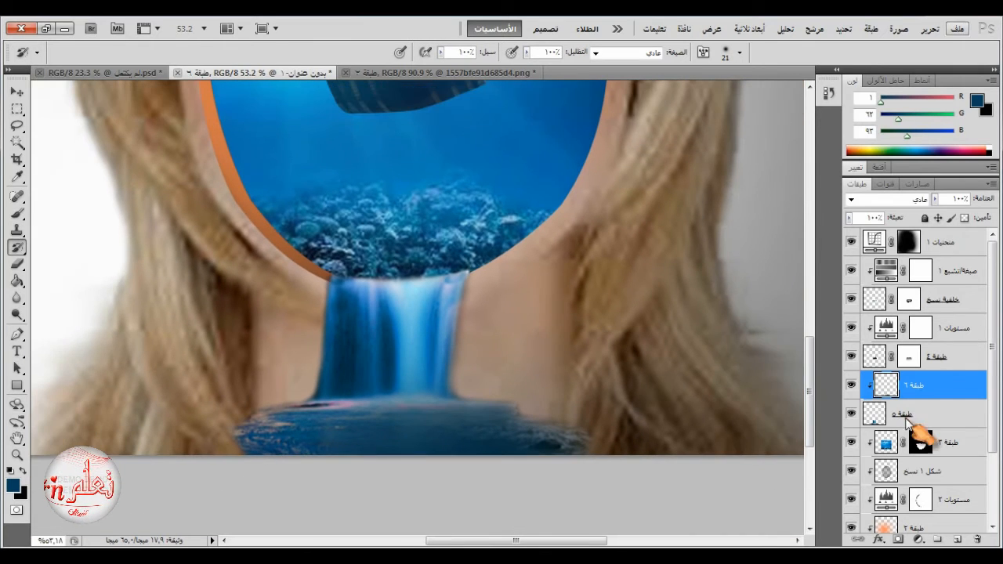
click(909, 416)
click(898, 539)
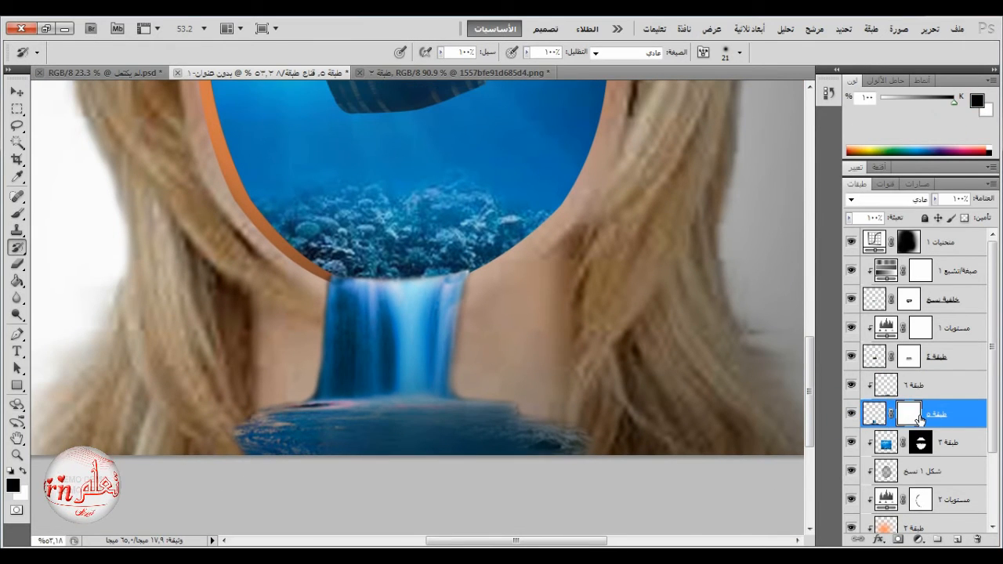
- Paint black on the waterfall layer's mask with a soft 57 px brush at 100% opacity to trim its upper edge along the oval
scroll(405, 332, up, 4)
key(b)
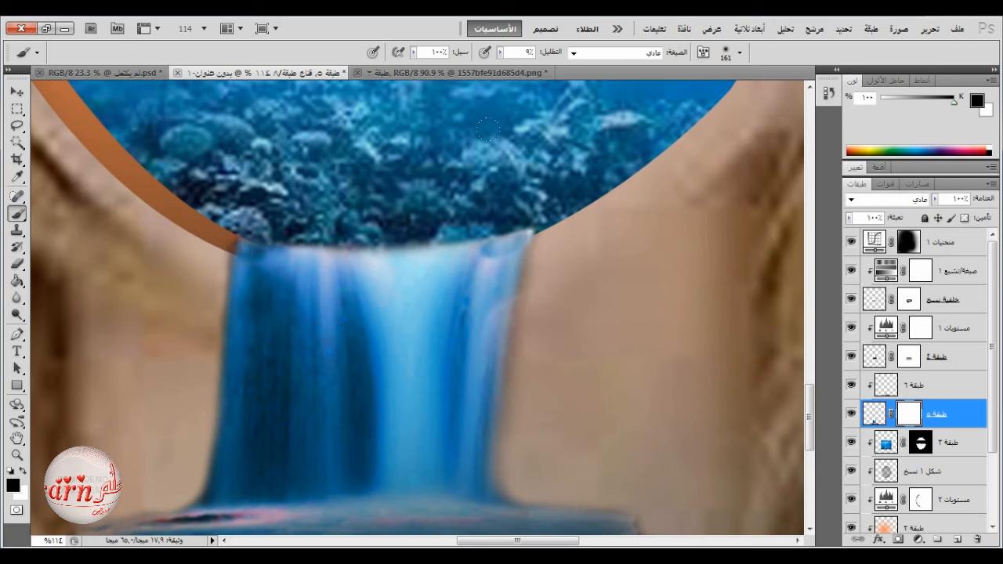
right_click(489, 131)
drag(647, 203, 628, 202)
key(Return)
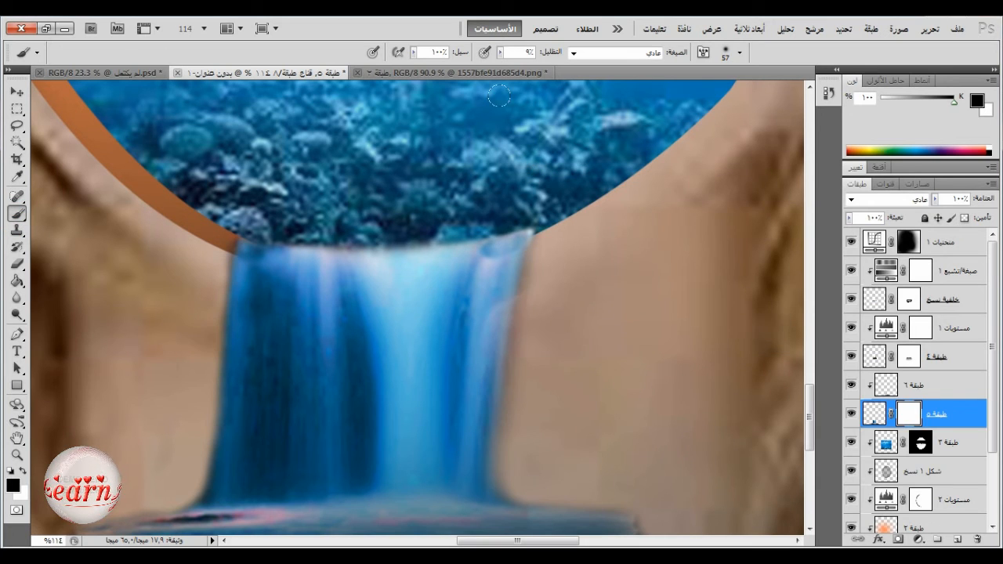
click(500, 52)
drag(512, 66, 608, 75)
mouse_move(523, 212)
mouse_down()
mouse_move(454, 217)
mouse_move(434, 239)
mouse_move(298, 212)
mouse_move(328, 224)
mouse_move(421, 224)
mouse_move(516, 203)
mouse_move(470, 221)
mouse_move(367, 223)
mouse_up()
mouse_move(281, 213)
mouse_down()
mouse_move(343, 232)
mouse_move(418, 225)
mouse_move(345, 243)
mouse_up()
- Switch the mask painting colour to white and reduce the soft brush to 38 px
click(23, 473)
right_click(389, 338)
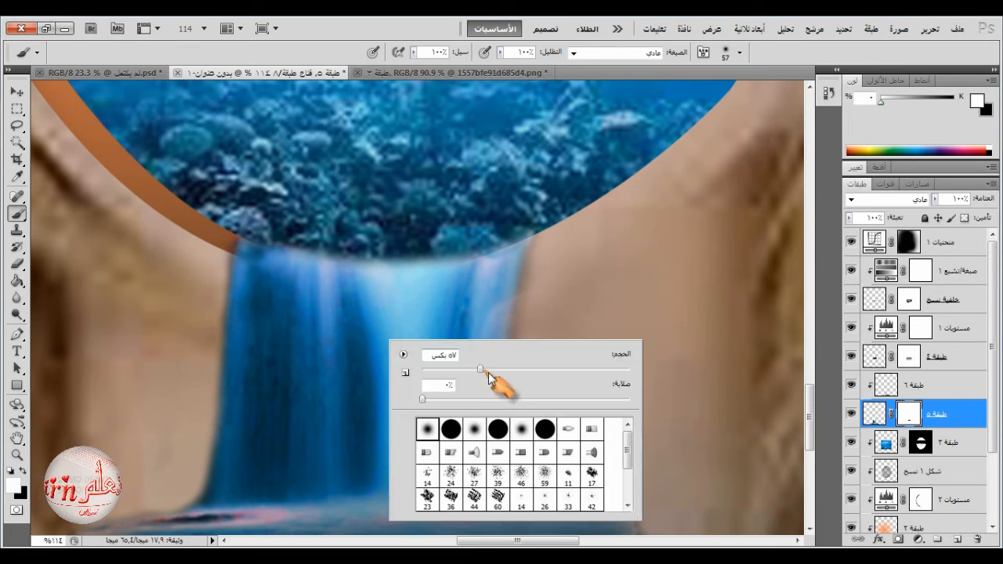
drag(486, 372, 460, 371)
click(416, 282)
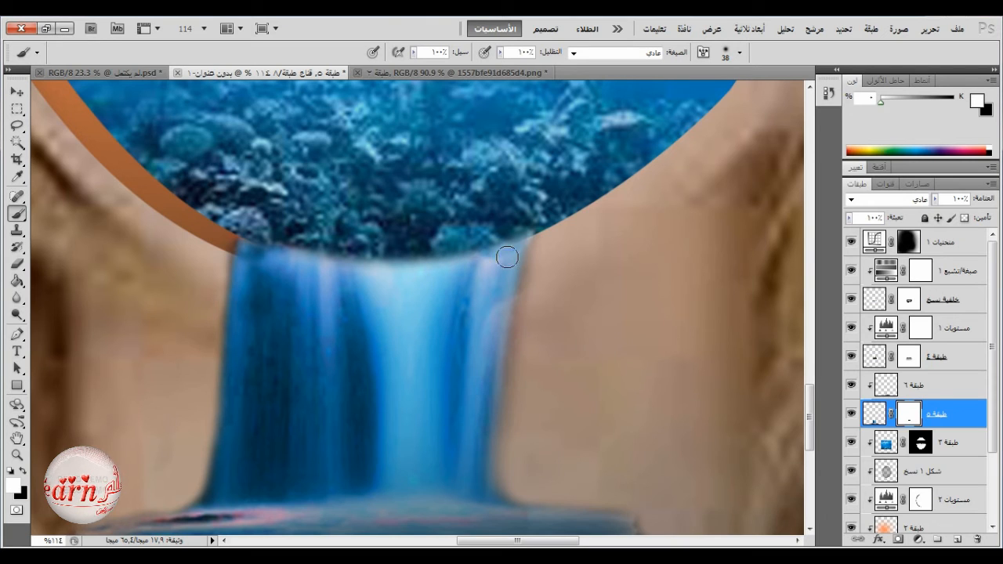
- Clone water over the waterfall layer's upper-left corner, next to the orange rim, with a soft 52 px Clone Stamp
click(16, 230)
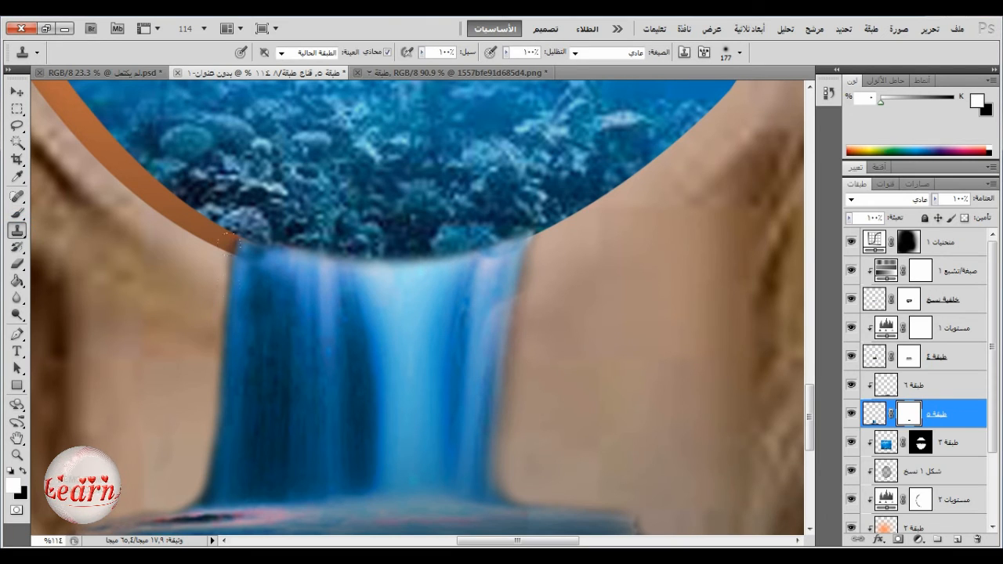
right_click(364, 349)
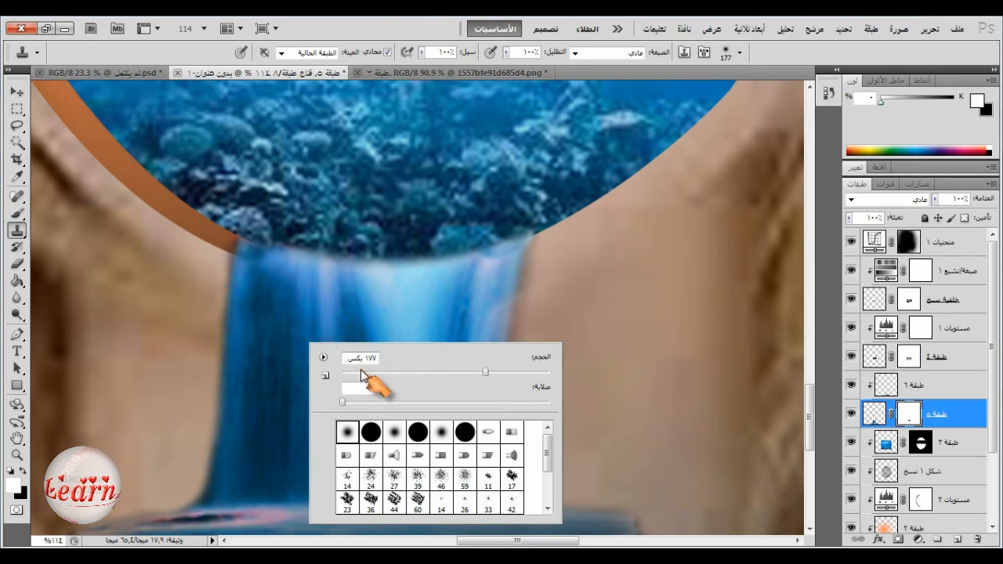
alt+click(247, 283)
click(872, 416)
alt+click(264, 295)
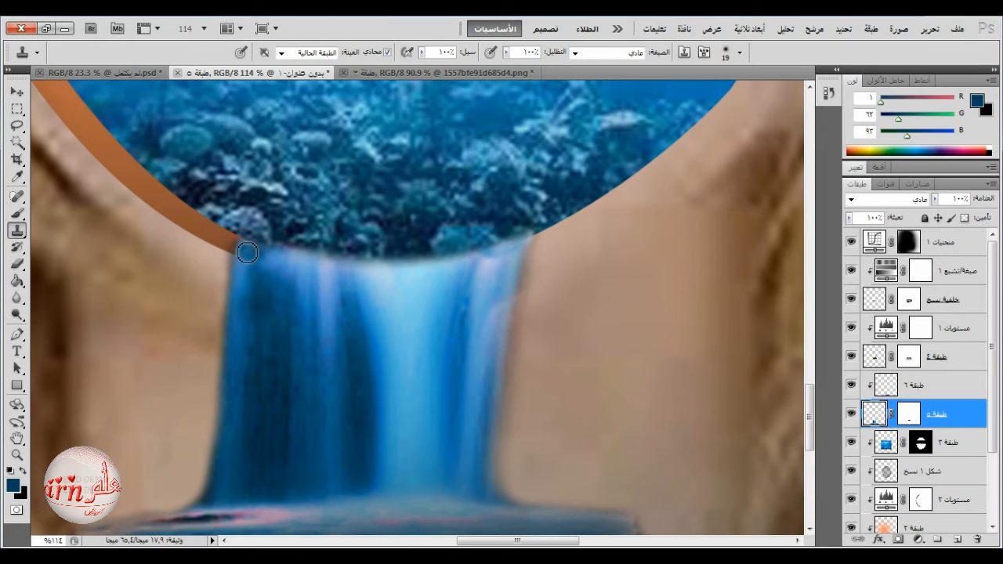
right_click(280, 291)
click(380, 317)
alt+click(264, 271)
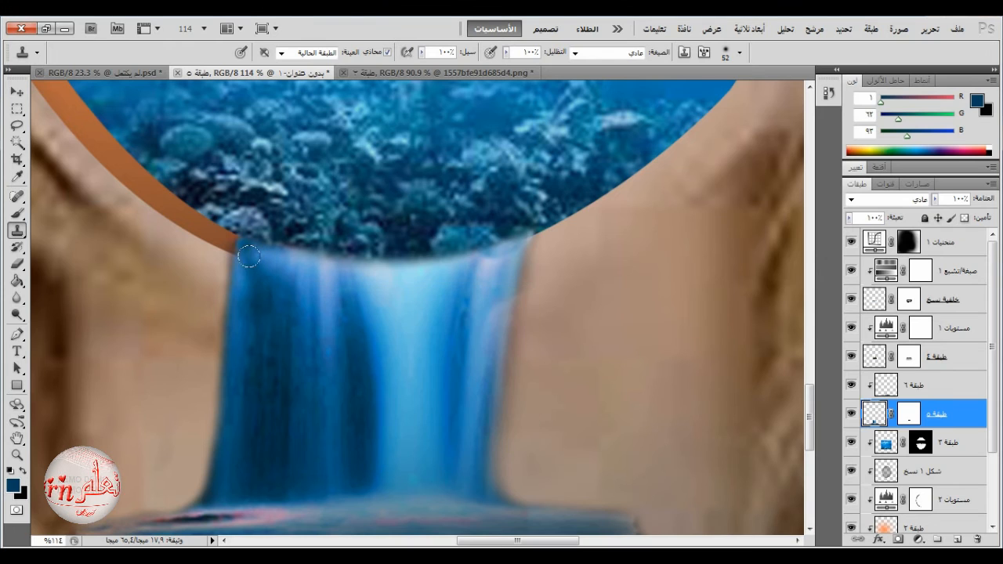
drag(239, 251, 272, 260)
- Paint white on the waterfall's mask with the 38 px brush to restore its upper edge against the coral
scroll(340, 420, down, 11)
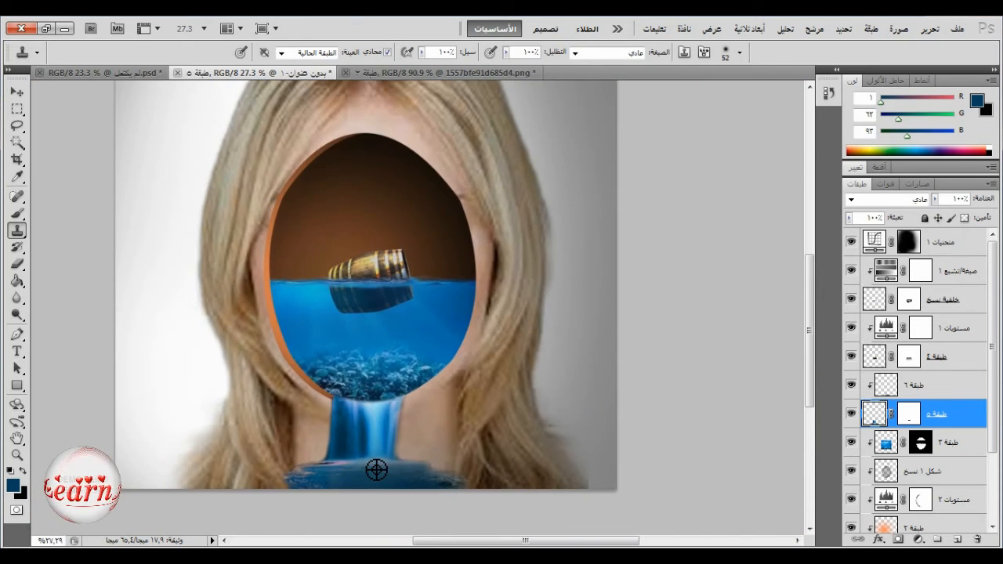
scroll(370, 462, up, 3)
click(914, 416)
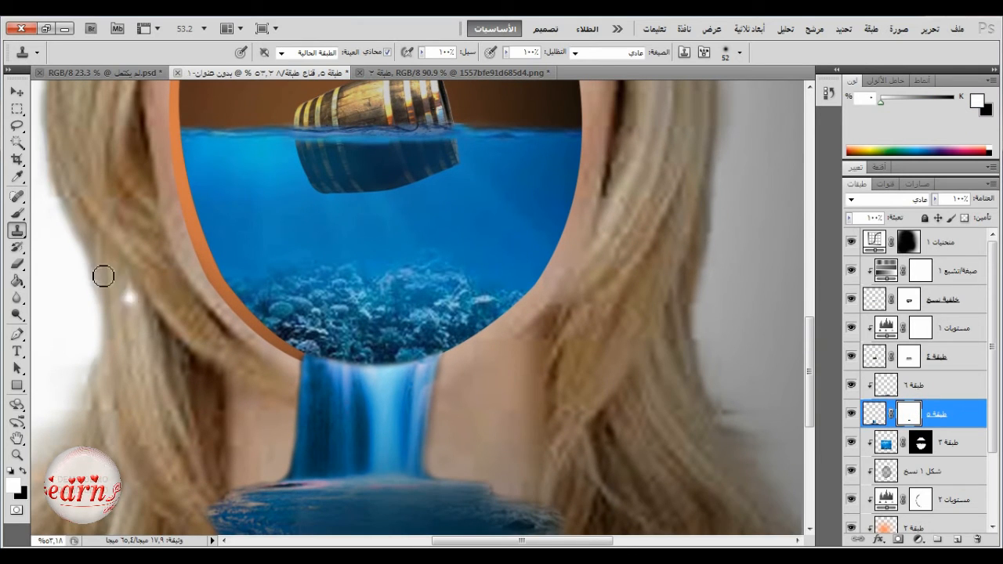
click(19, 214)
scroll(378, 409, up, 7)
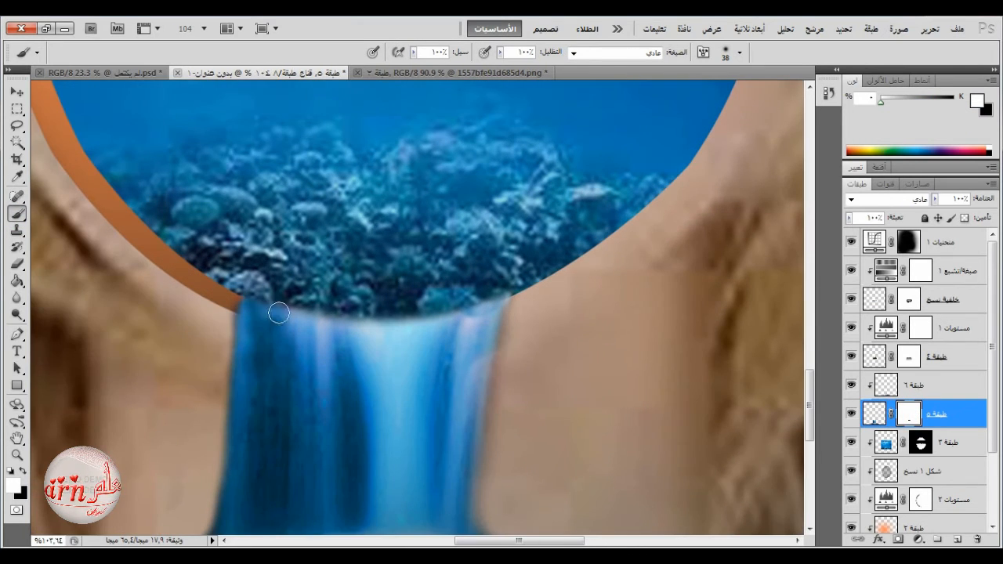
drag(277, 312, 466, 322)
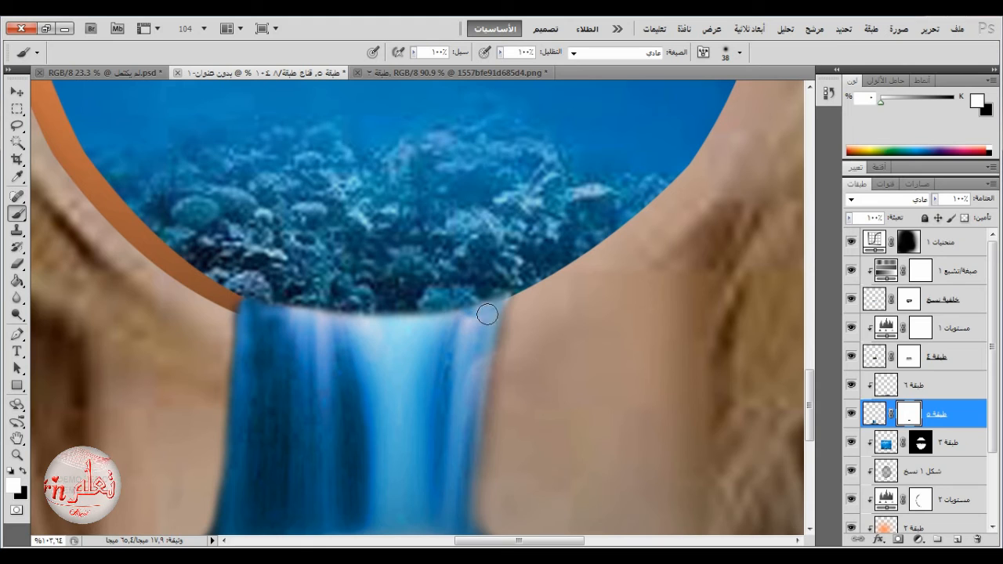
scroll(358, 420, down, 10)
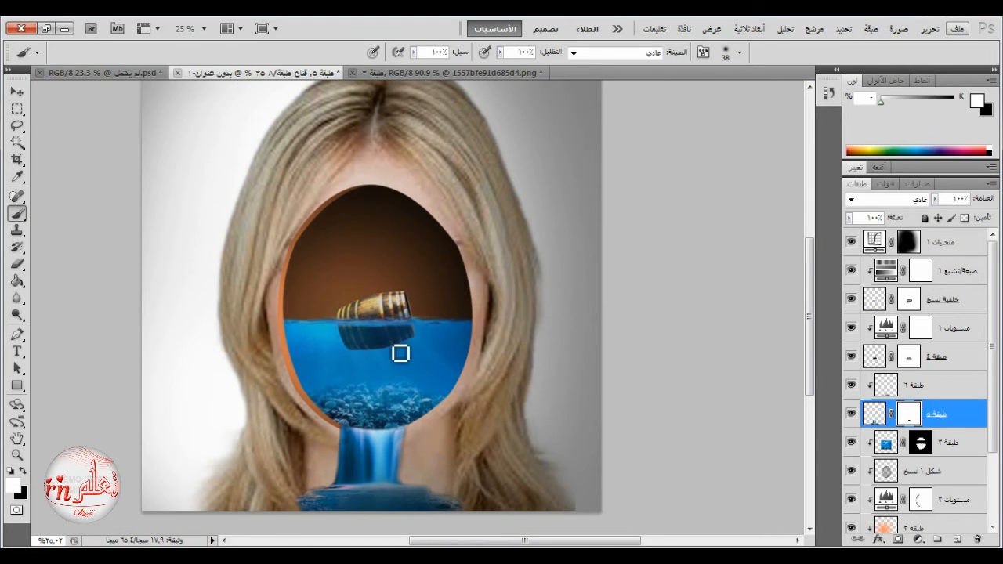
- Show the seagull_by_landkeks_stock layer in the PNG document, copy it into the portrait and place the bird on the barrel's raised end
click(486, 74)
click(851, 281)
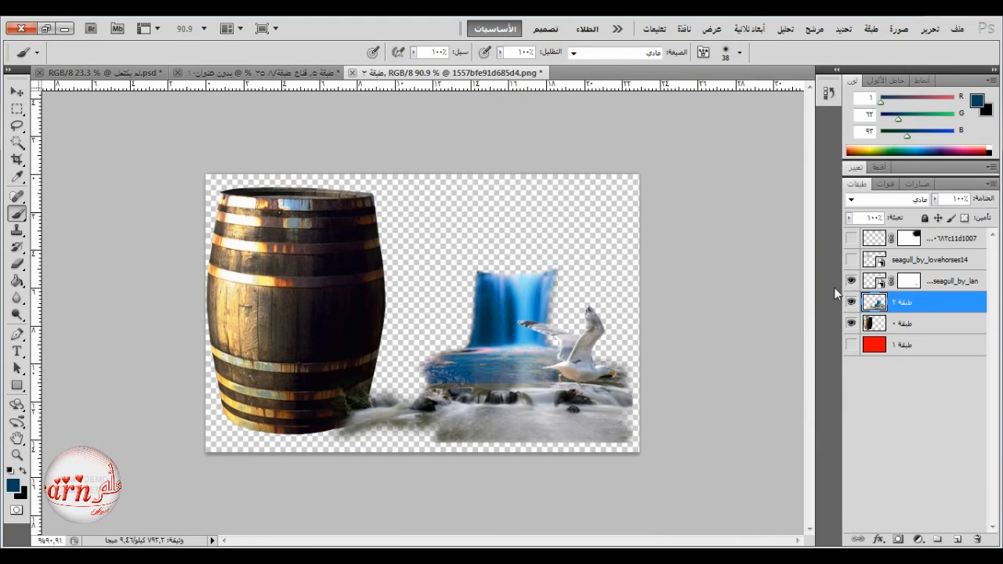
click(22, 96)
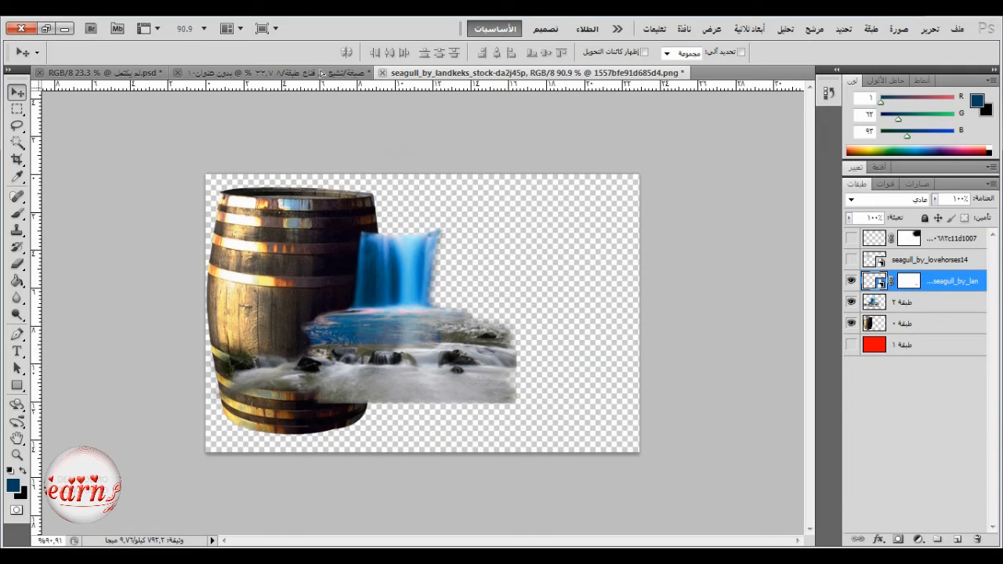
drag(321, 73, 432, 296)
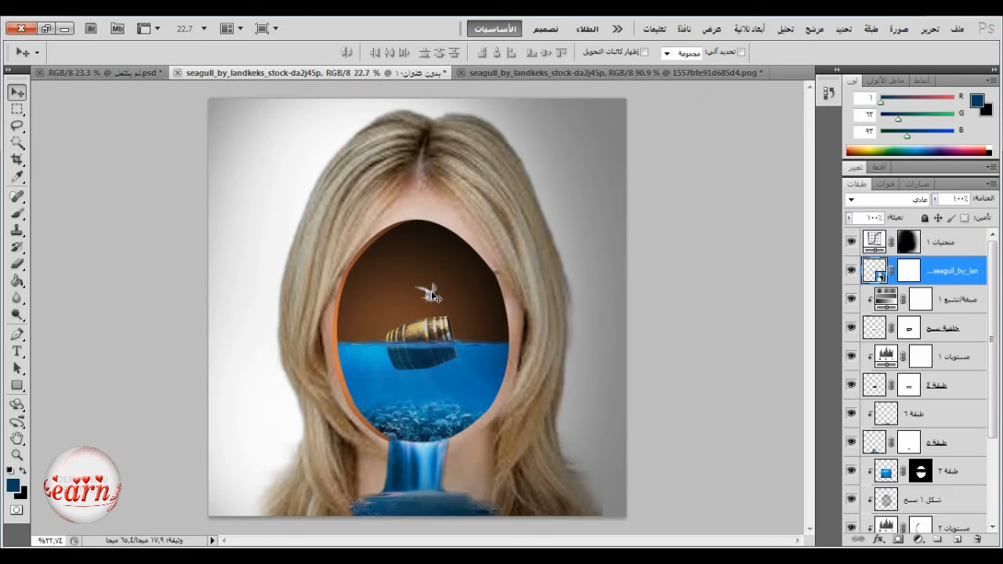
scroll(446, 314, up, 6)
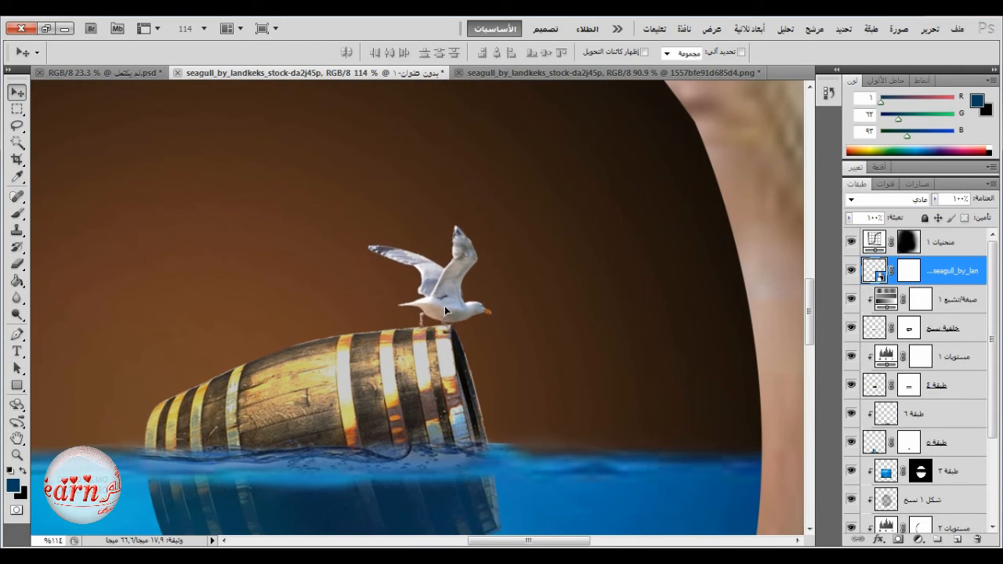
drag(444, 306, 437, 304)
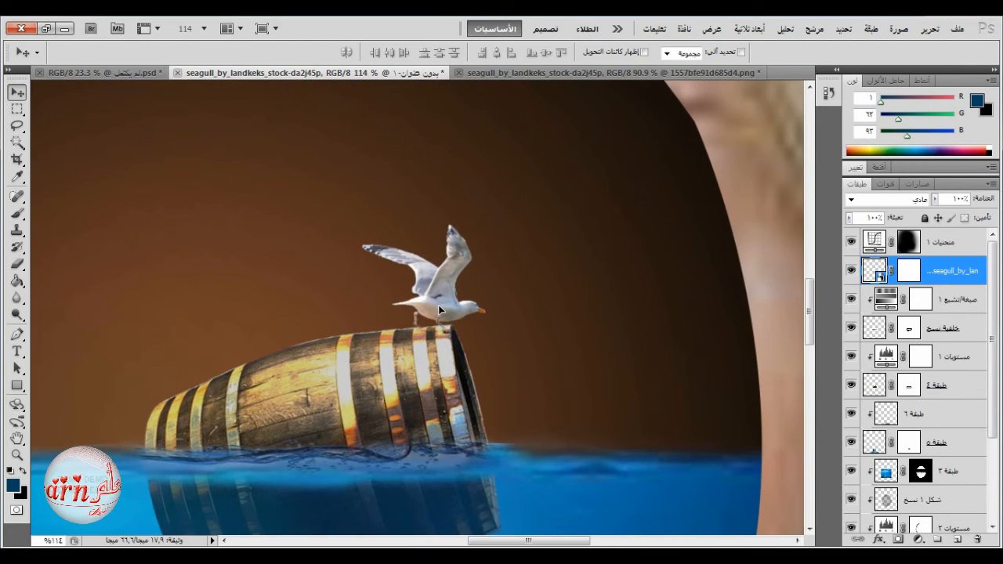
scroll(506, 381, down, 6)
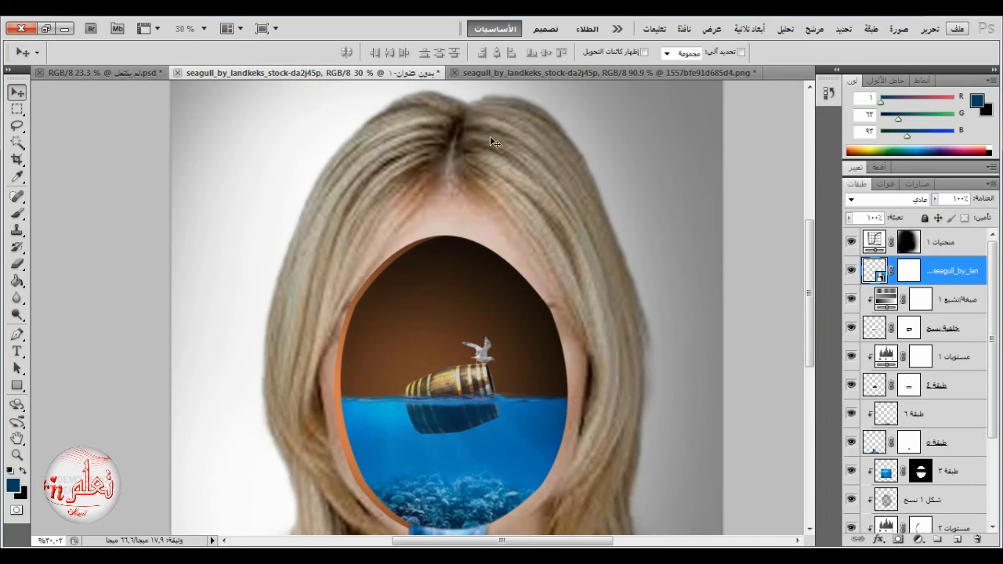
- Show the seagull_by_lovehorses14 layer in the PNG document and copy it into the portrait, left of the barrel above the water
click(523, 73)
click(851, 260)
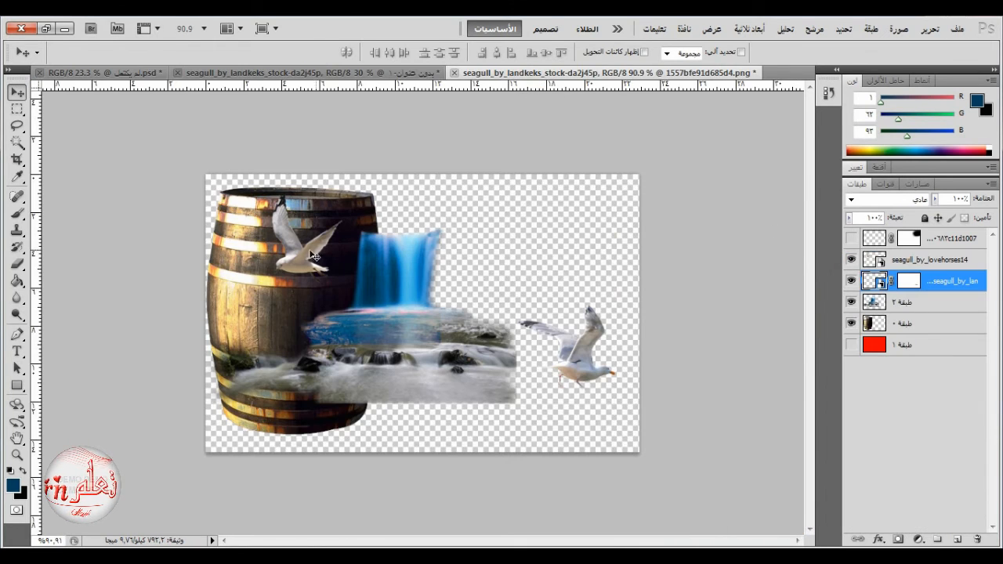
click(924, 260)
drag(556, 240, 459, 253)
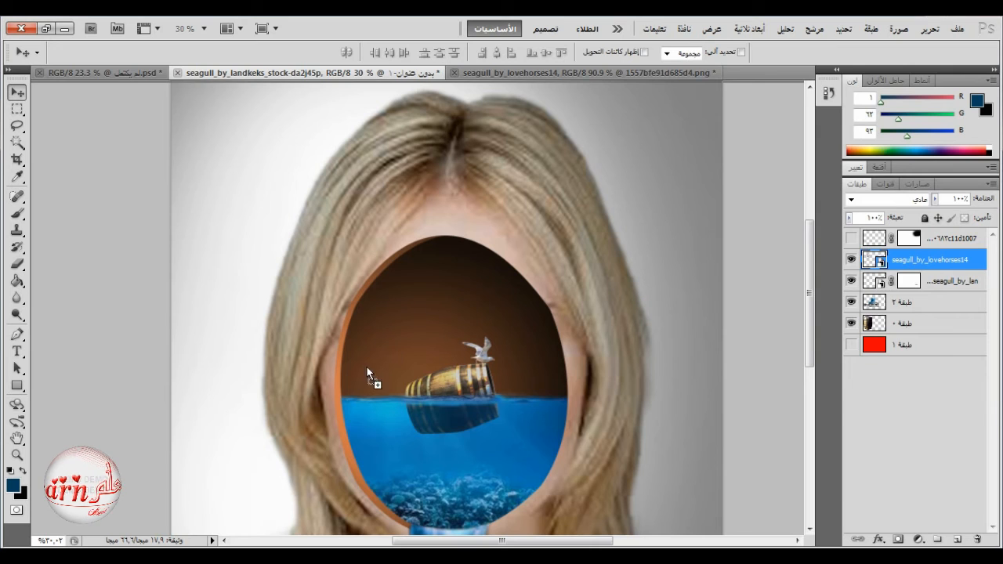
drag(366, 369, 367, 369)
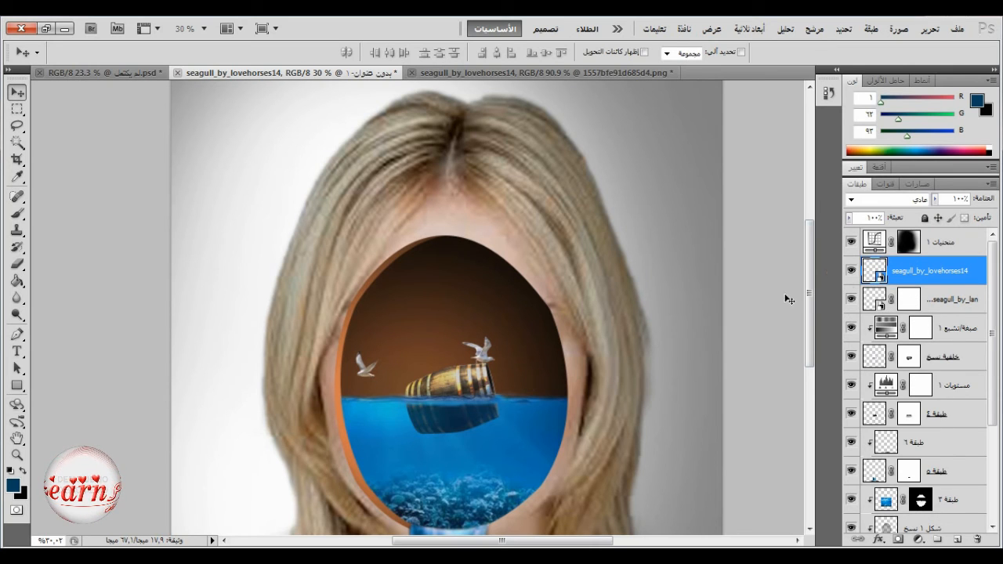
- Show the topmost birds layer in the PNG document and copy it into the portrait around the oval's upper edge
click(541, 72)
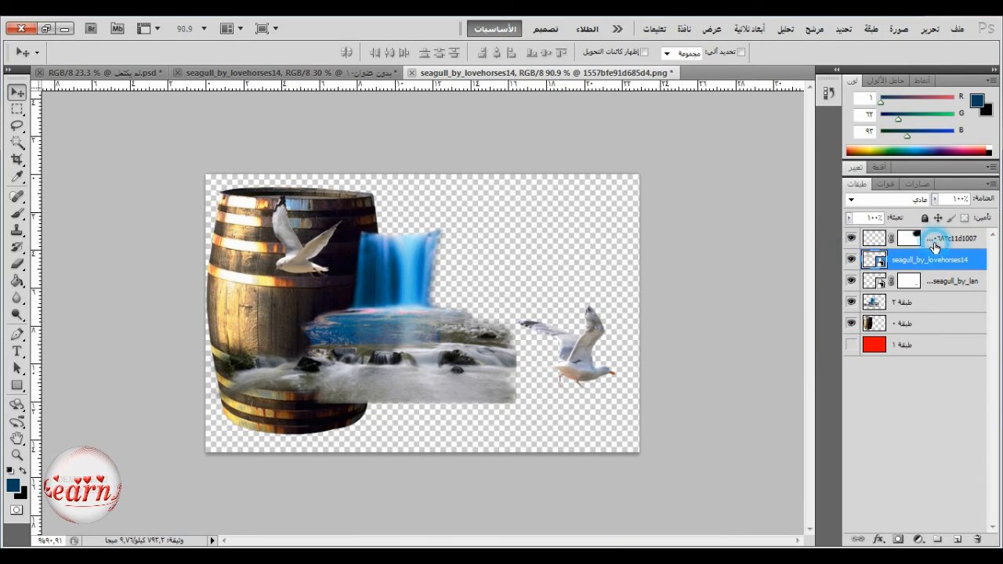
drag(934, 247, 445, 280)
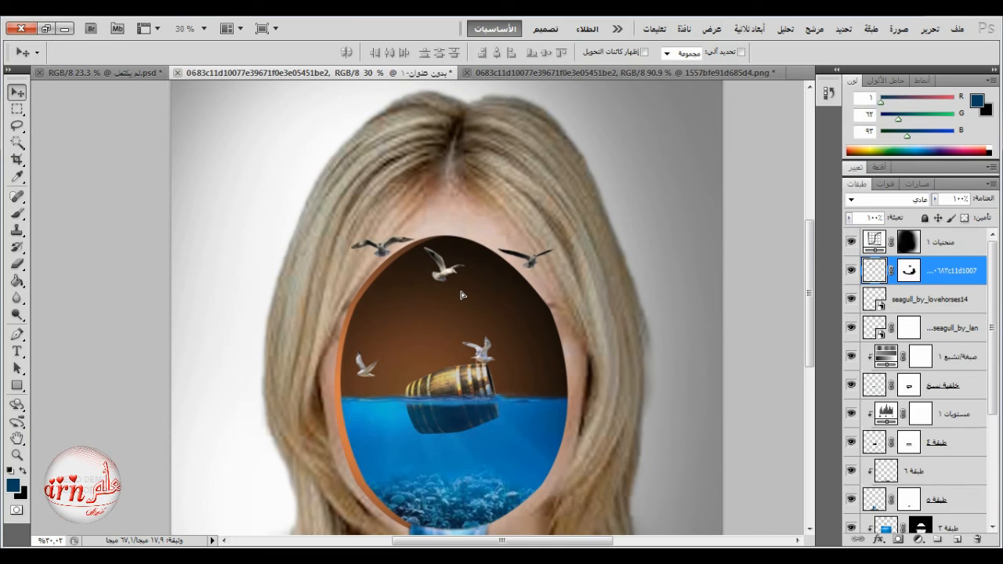
scroll(500, 370, down, 5)
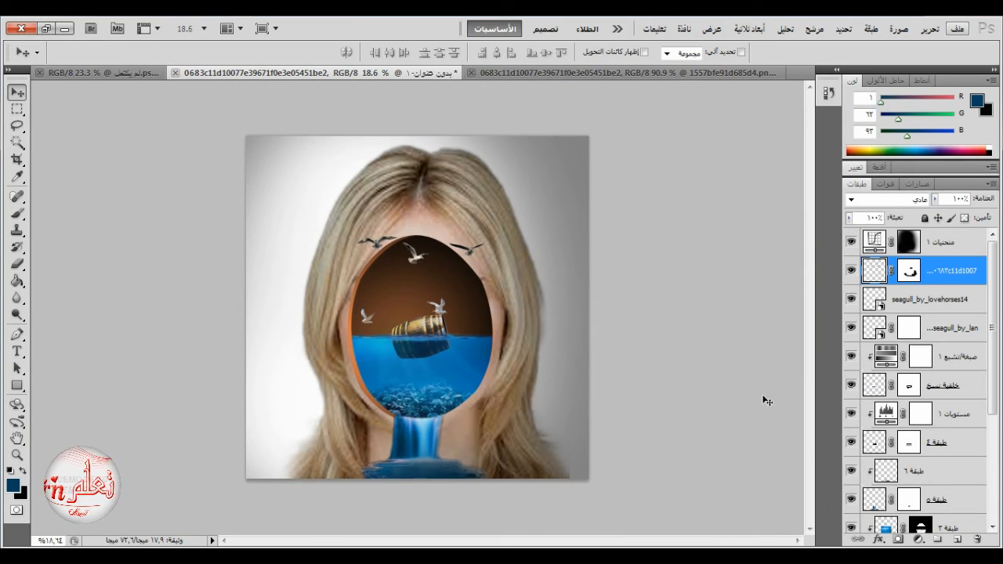
- Check the white background layer by toggling its visibility and duplicate it
scroll(921, 376, down, 5)
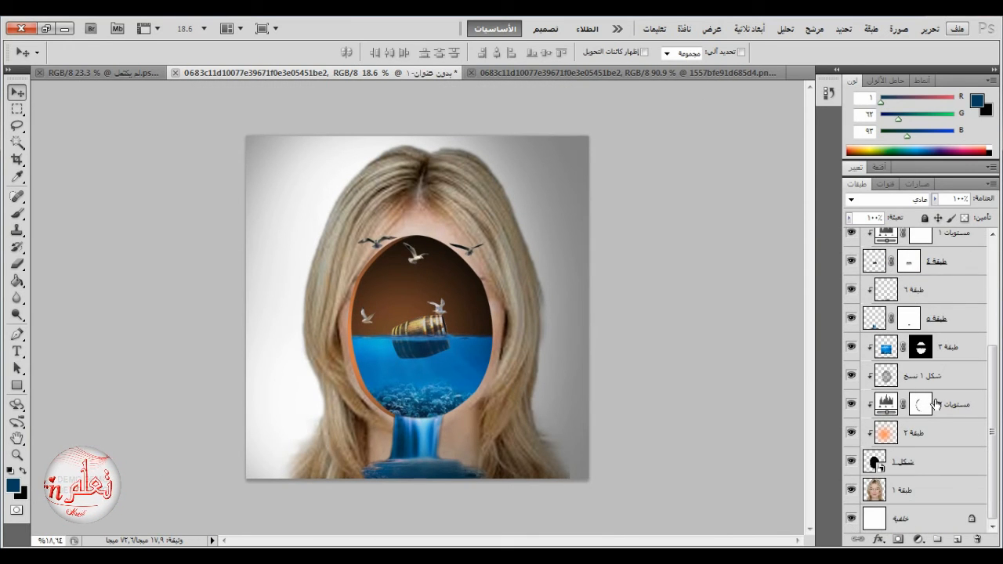
click(851, 518)
click(851, 518)
drag(910, 518, 957, 540)
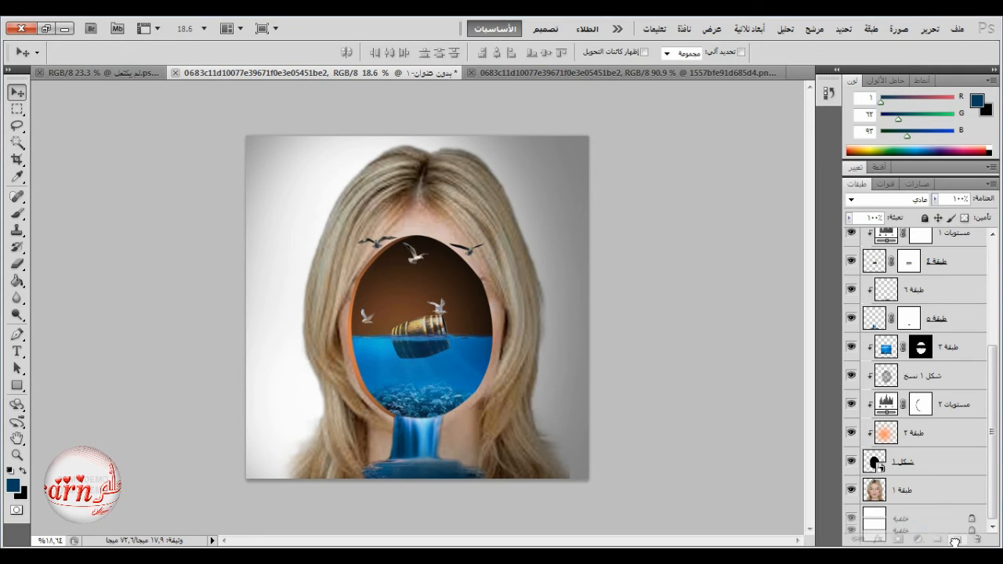
- Fill the background copy with bright red (RGB 246, 45, 45) using the Paint Bucket
click(17, 279)
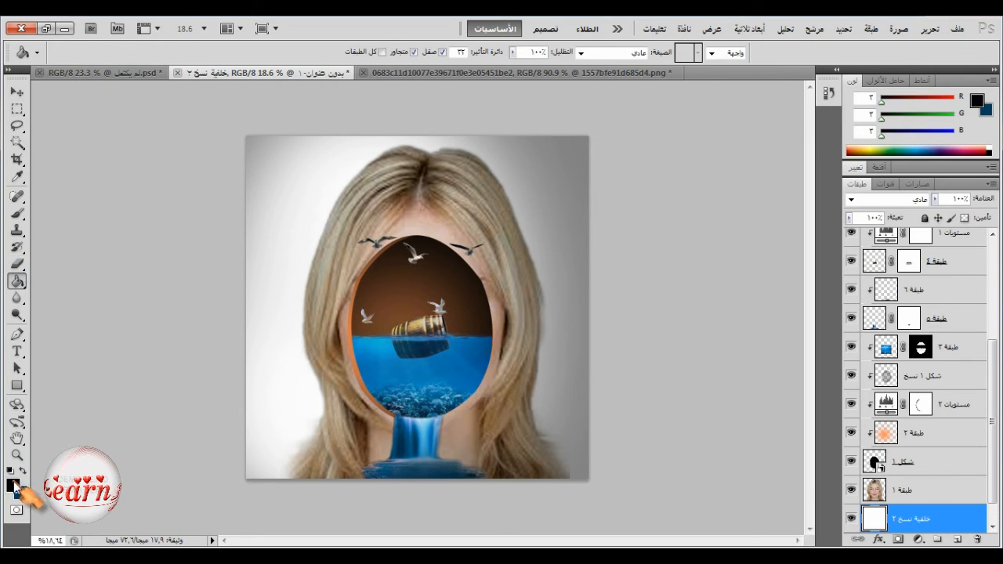
click(12, 485)
click(692, 156)
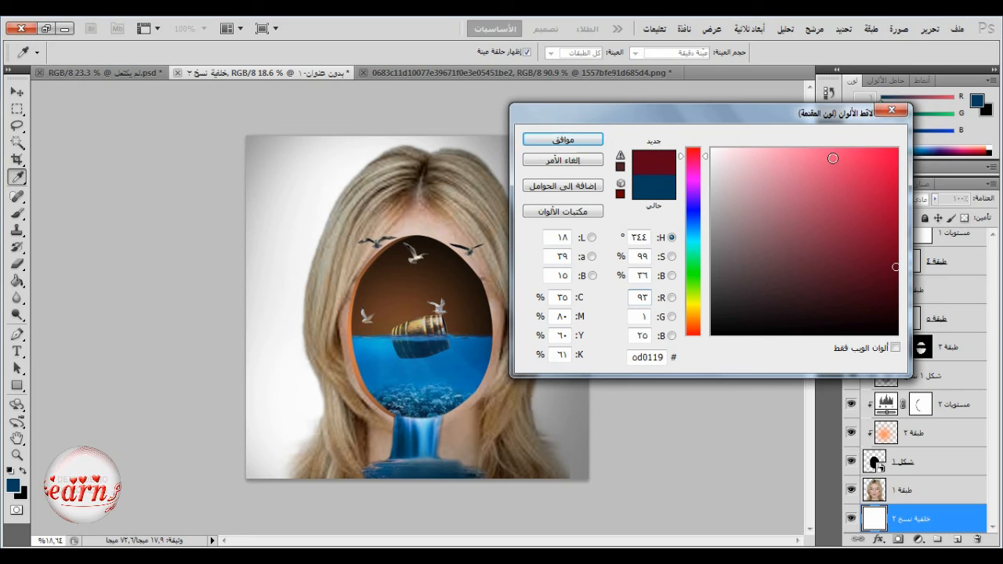
click(861, 155)
click(565, 139)
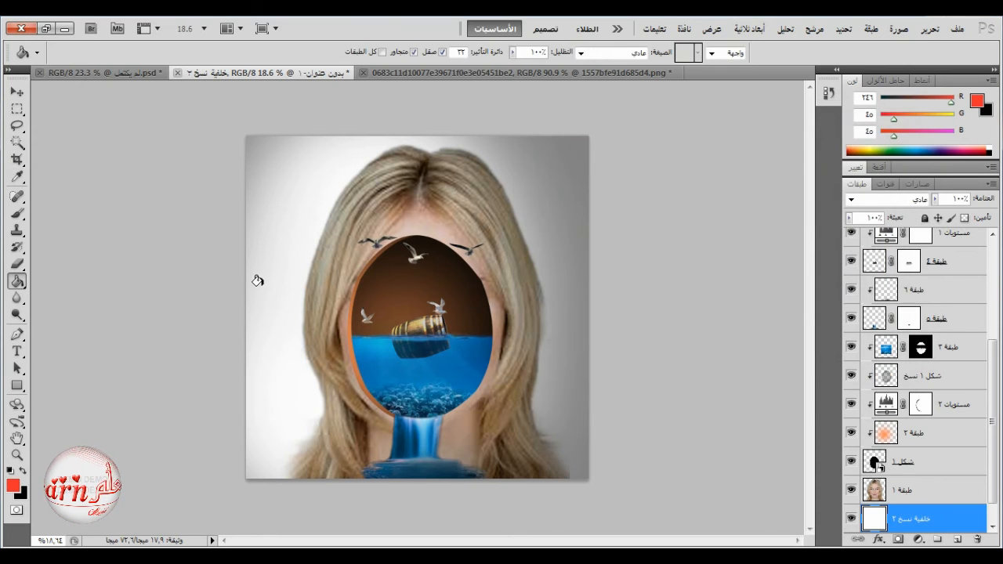
click(253, 279)
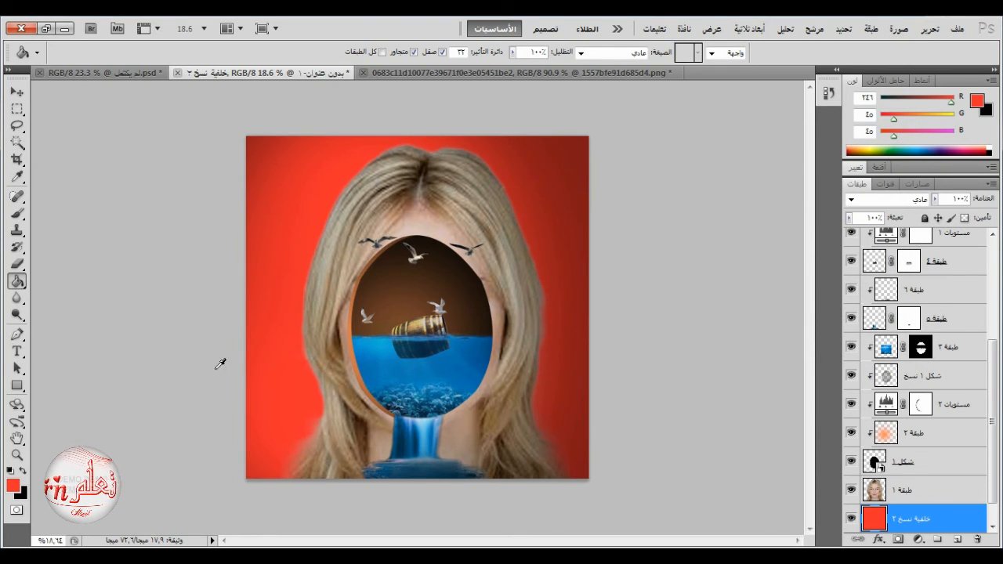
- Compare the composition with the red background hidden and shown, and return to the Move tool
click(854, 517)
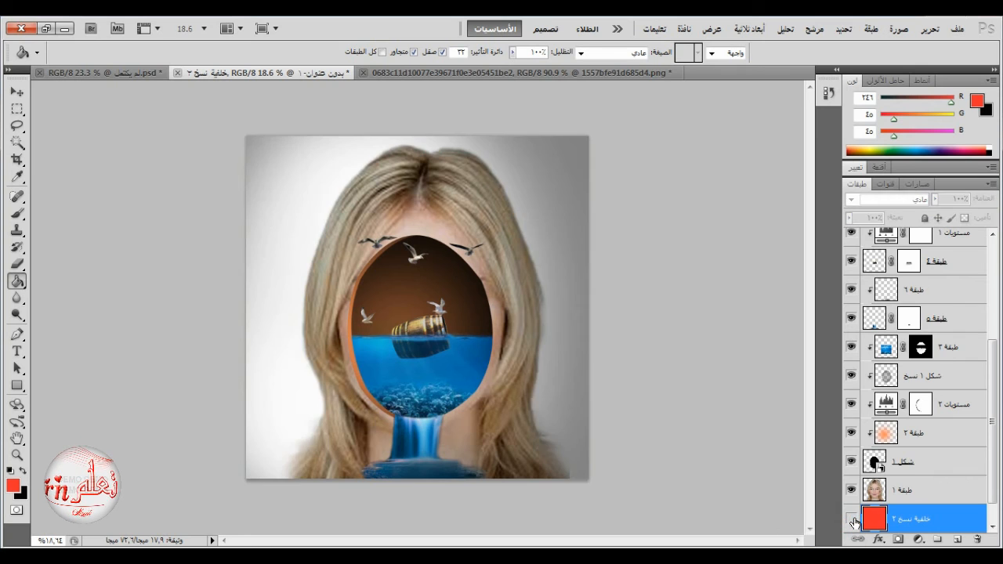
click(856, 520)
scroll(580, 390, down, 1)
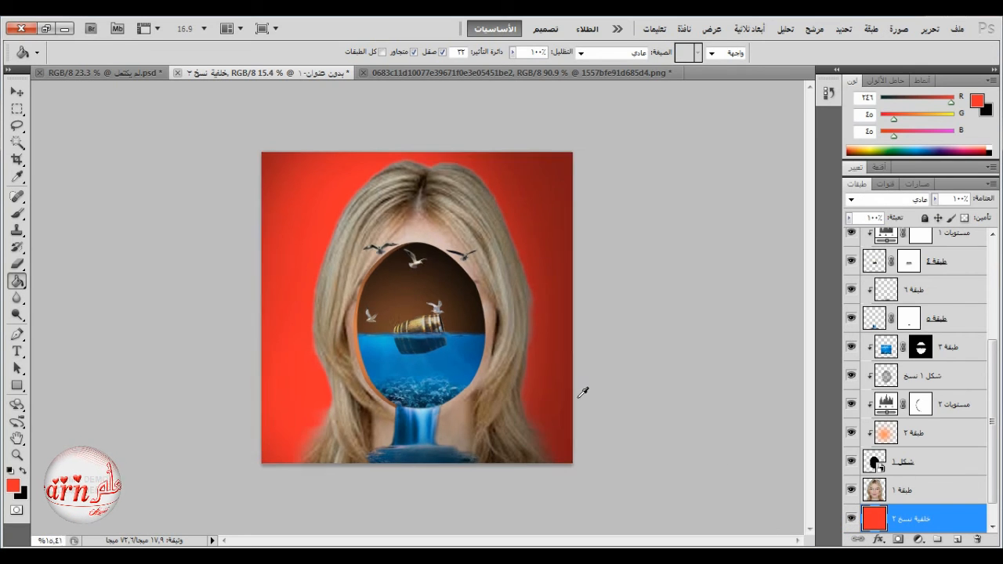
scroll(549, 408, up, 4)
scroll(523, 426, down, 3)
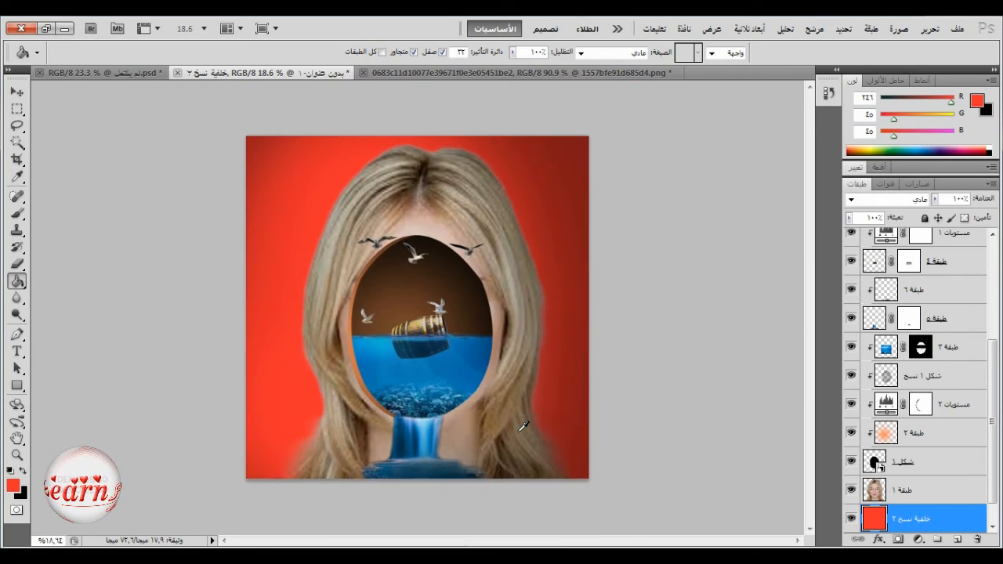
click(18, 92)
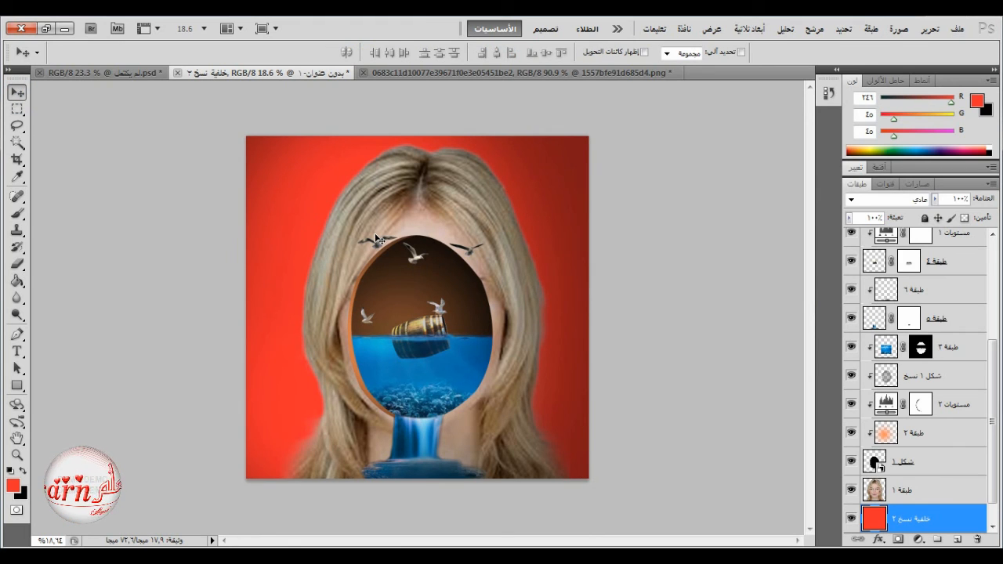
scroll(454, 339, up, 3)
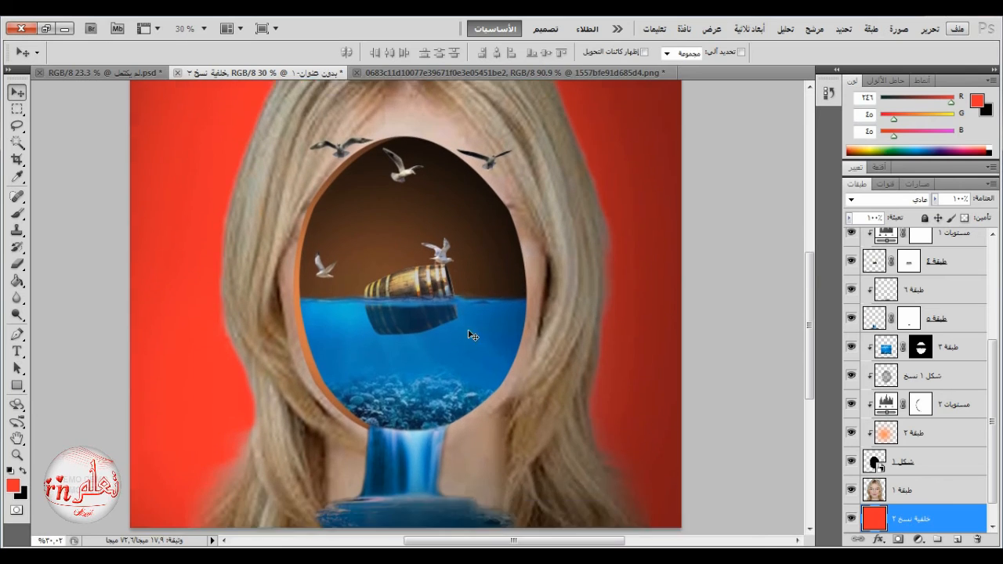
scroll(479, 337, down, 3)
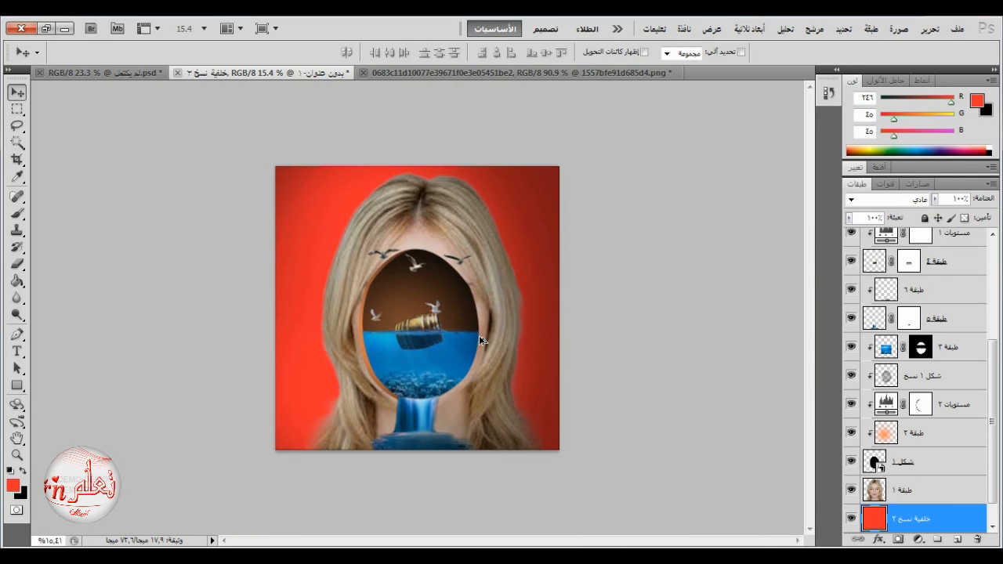
scroll(406, 249, up, 2)
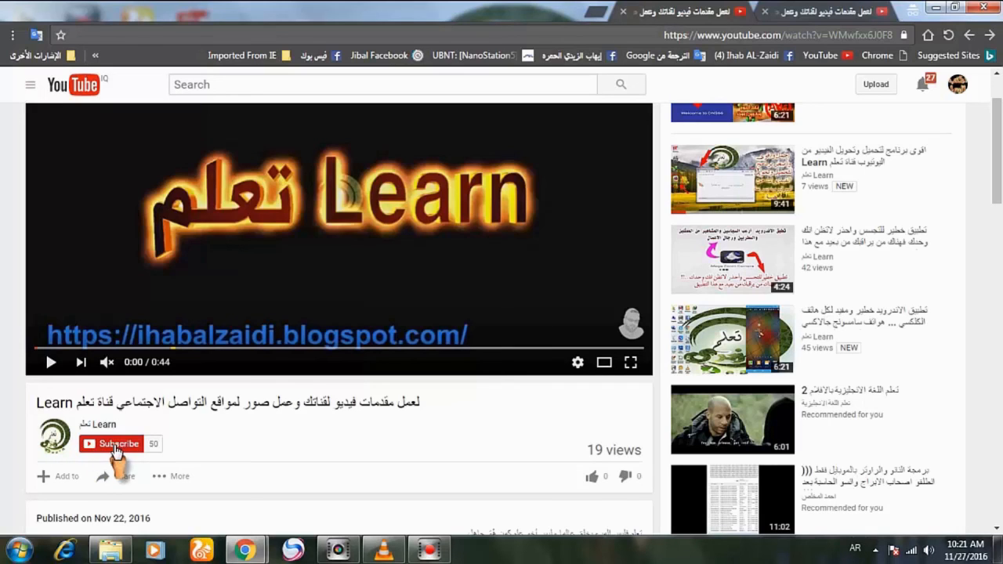
- On the YouTube video page in Chrome, subscribe to the تعلم Learn channel and turn on all notifications for it
click(114, 445)
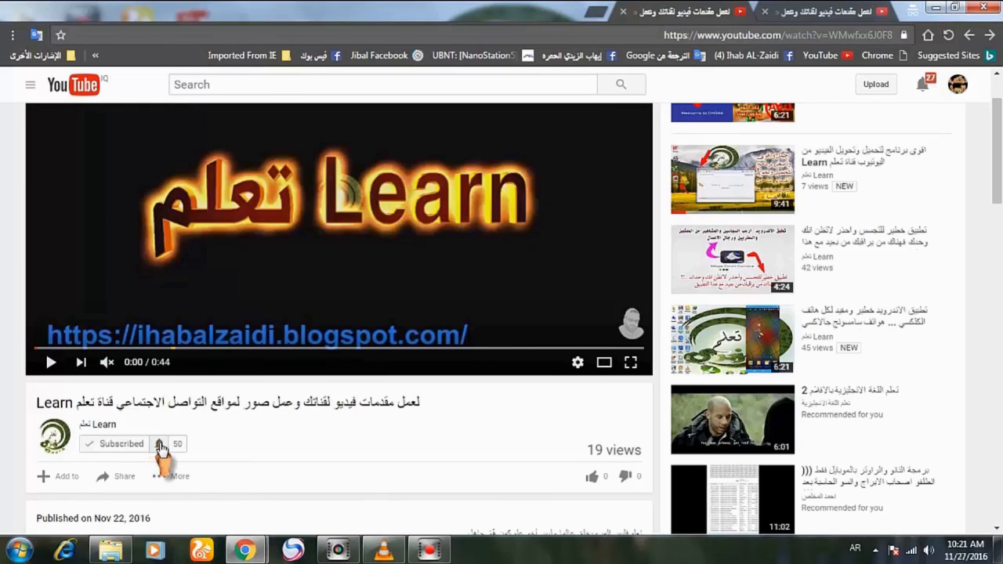
click(159, 444)
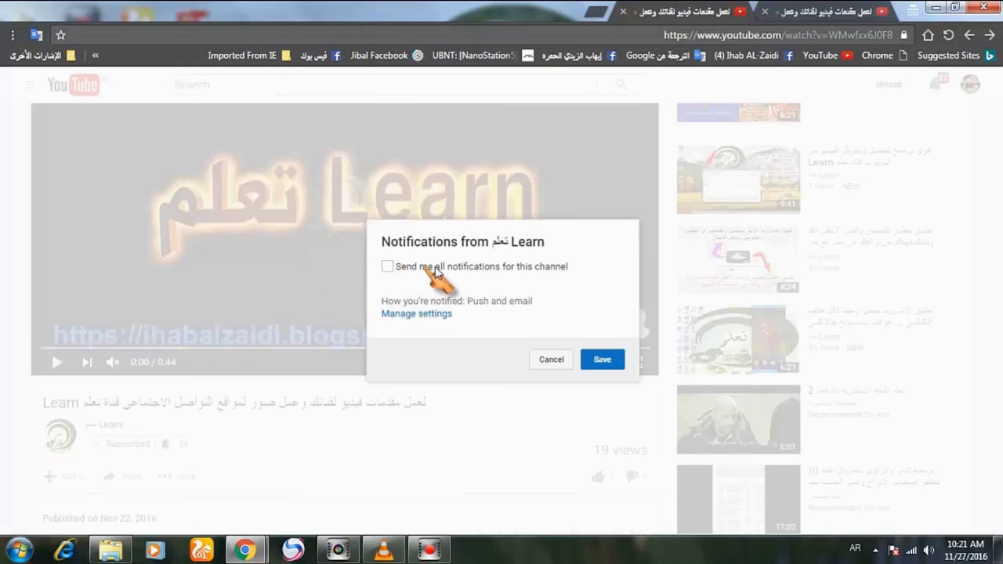
click(386, 267)
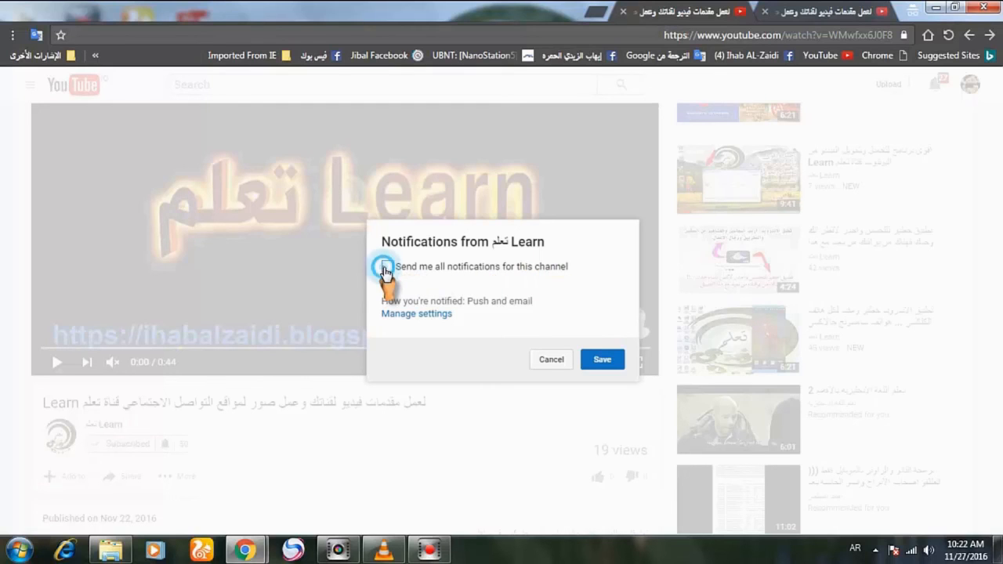
click(602, 362)
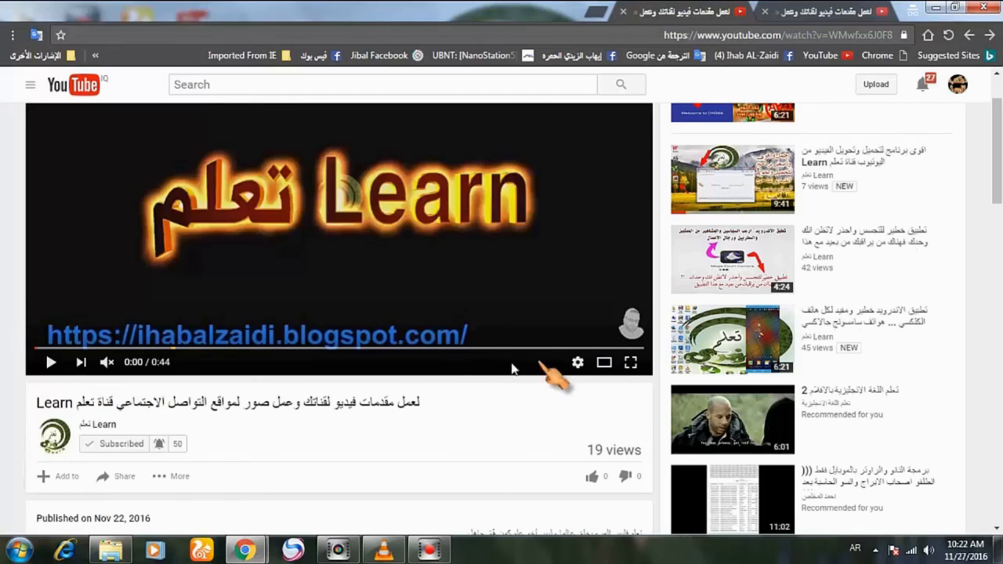
- Like the channel's video and open its sharing options with the link
scroll(435, 384, down, 1)
scroll(427, 385, down, 1)
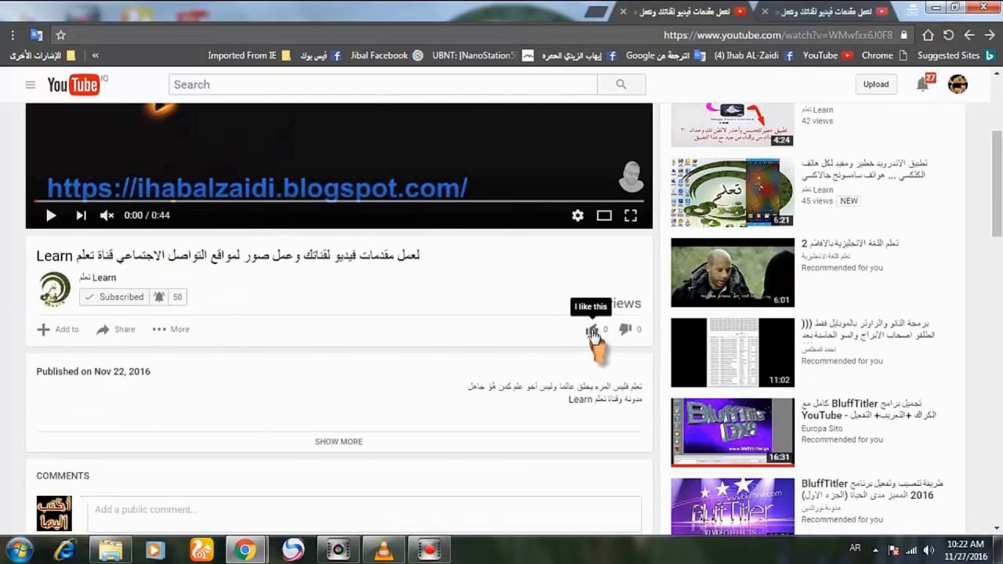
click(593, 332)
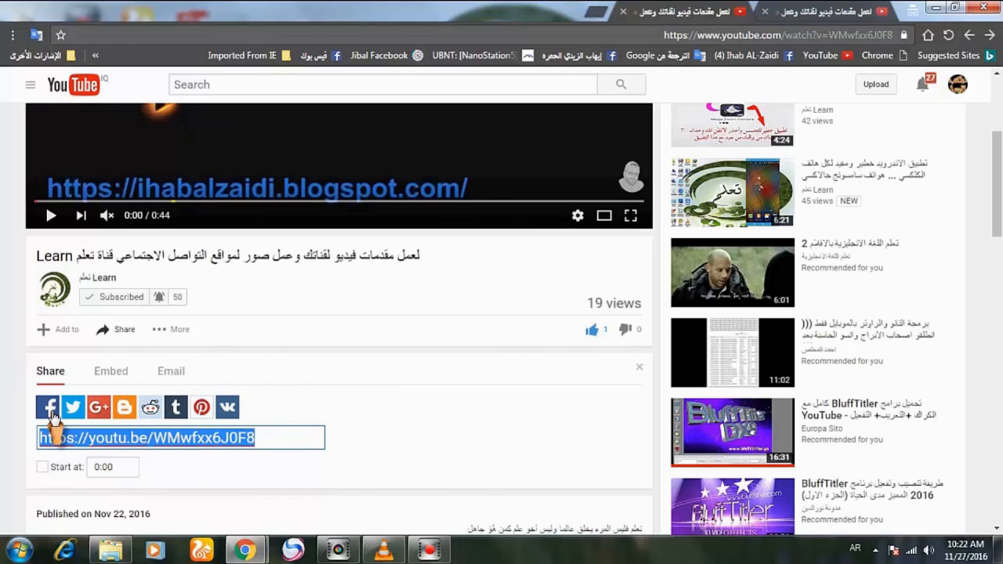
- Open the public comment field below the video for writing
scroll(410, 413, down, 2)
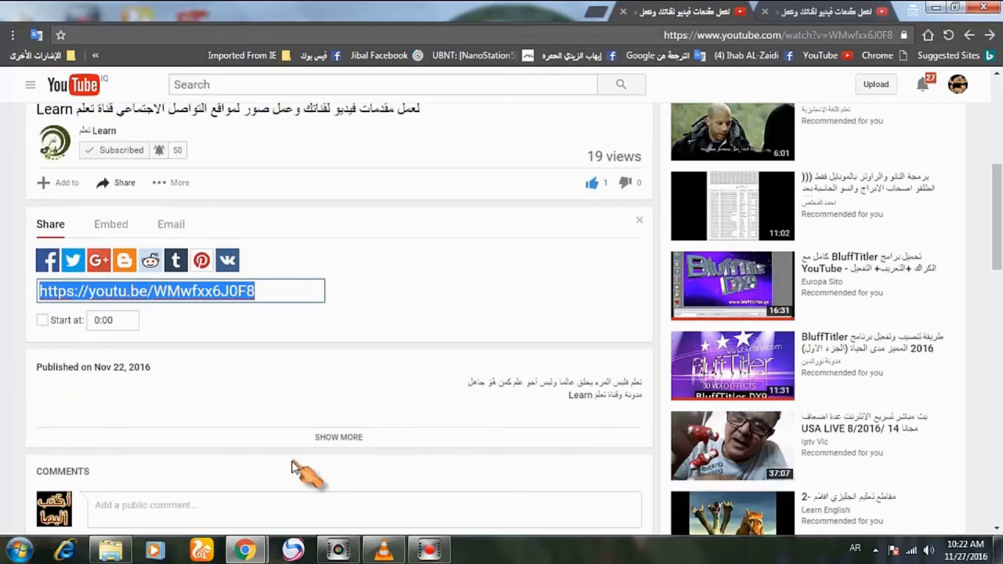
scroll(298, 470, down, 1)
click(268, 435)
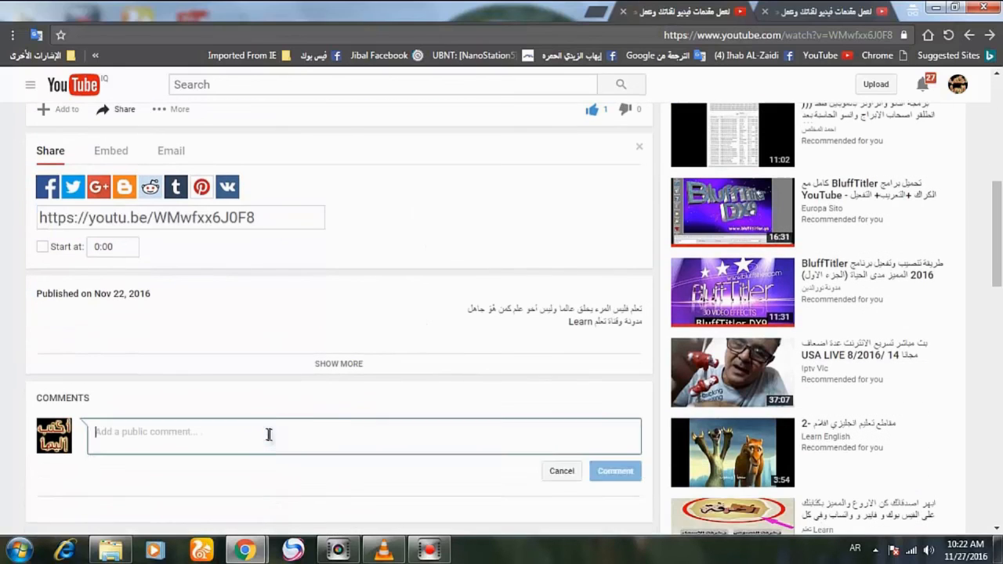